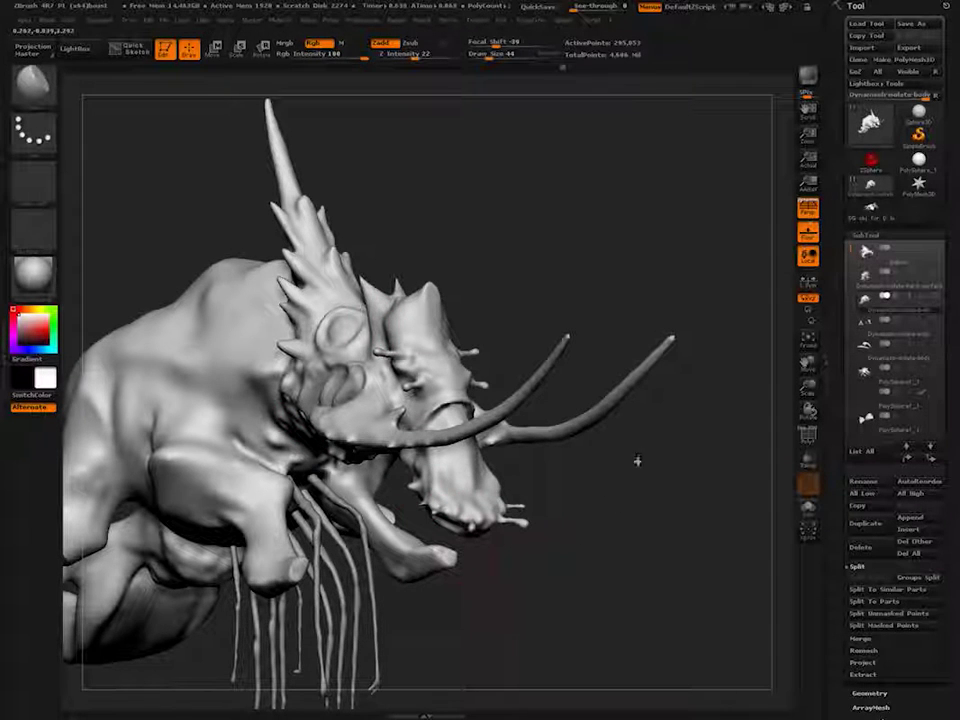
- Switch the masking brush to the lasso mask
mouse_move(304, 388)
right_down()
mouse_move(240, 376)
mouse_move(338, 391)
right_up()
key(ctrl)
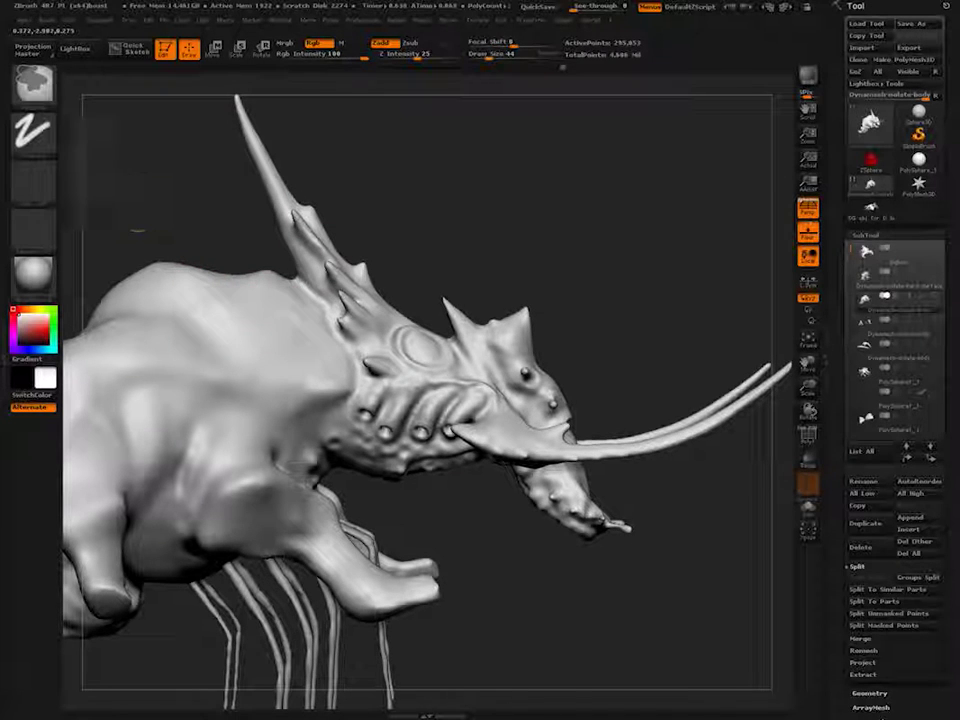
ctrl+click(27, 81)
ctrl+click(236, 147)
key(ctrl)
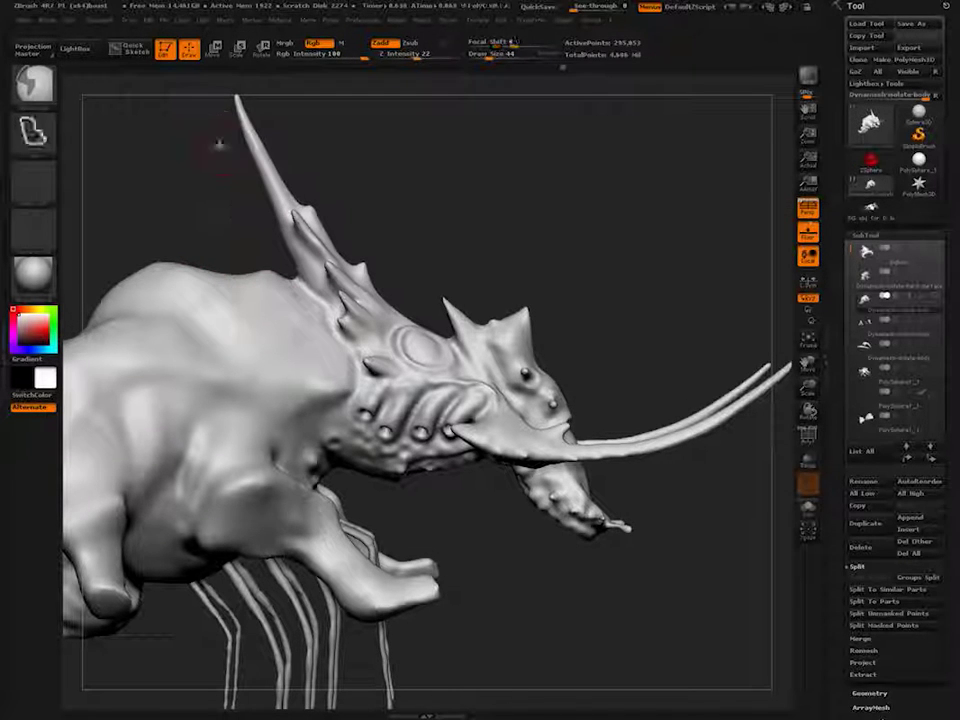
mouse_move(206, 194)
alt+mouse_down()
mouse_move(255, 268)
mouse_move(261, 253)
mouse_move(193, 231)
alt+mouse_up()
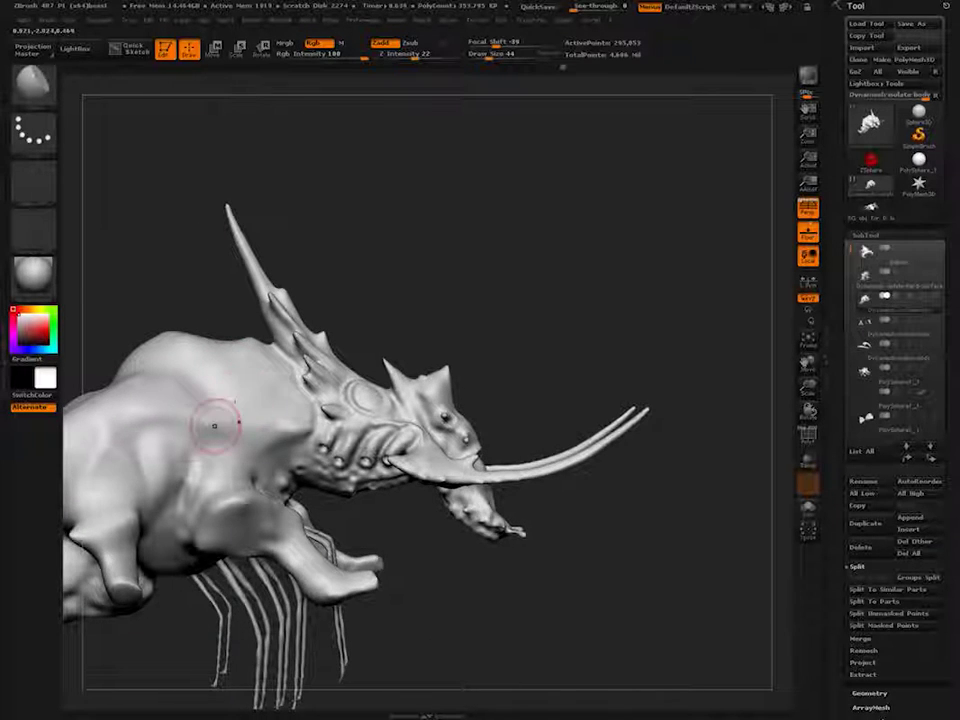
- Cycle through the creature's subtools and orbit the model to examine which body parts each one contains
alt+right_drag(215, 432, 267, 374)
key(Down)
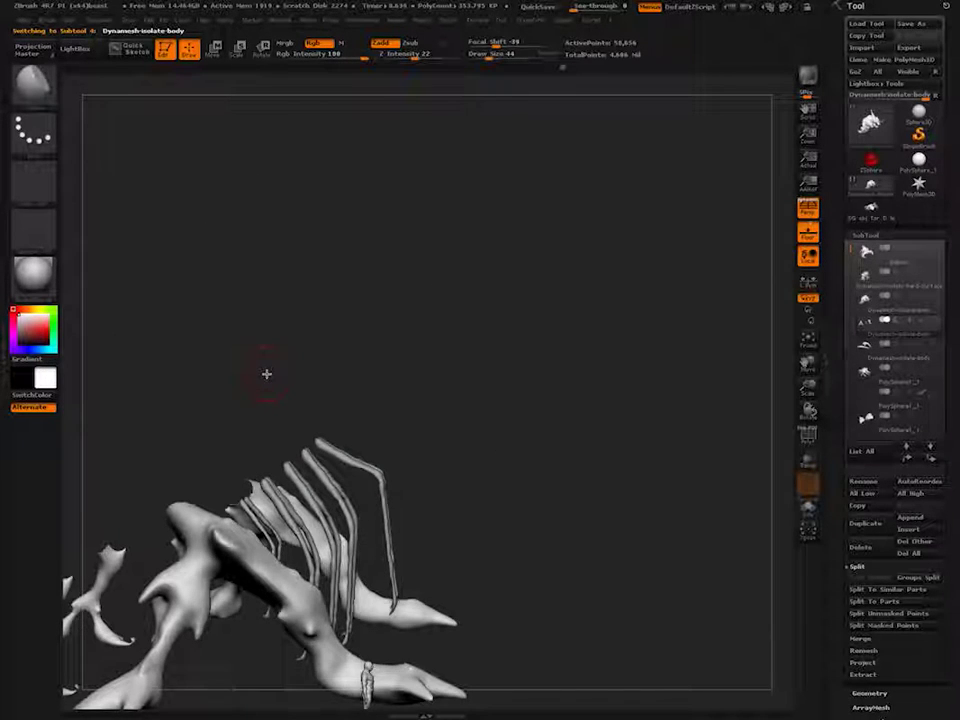
alt+drag(201, 423, 254, 330)
key(Down)
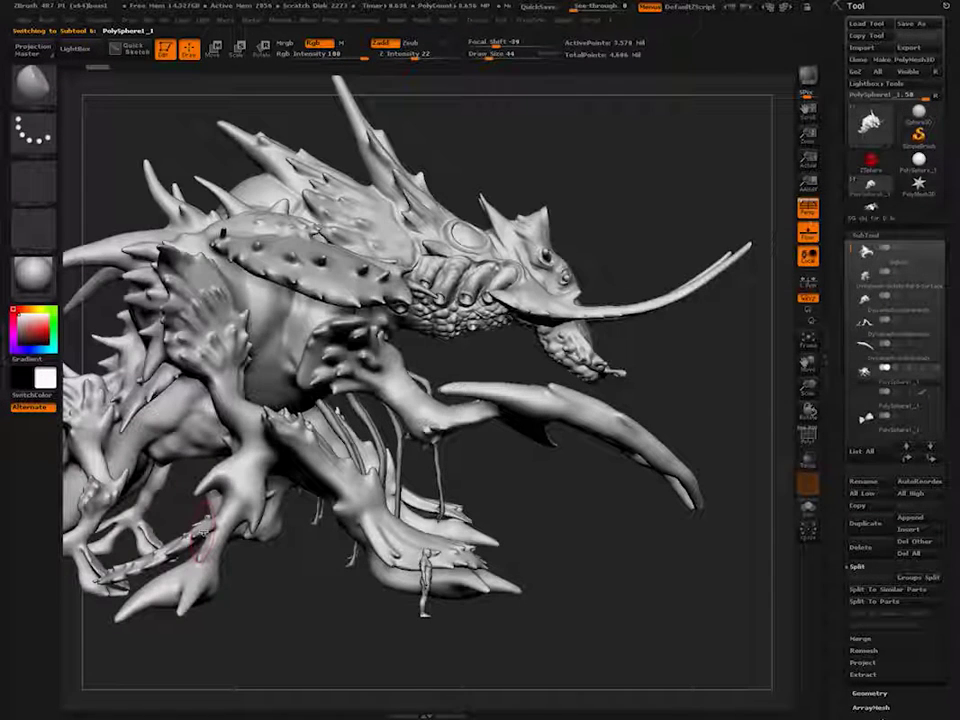
key(Up)
key(Up)
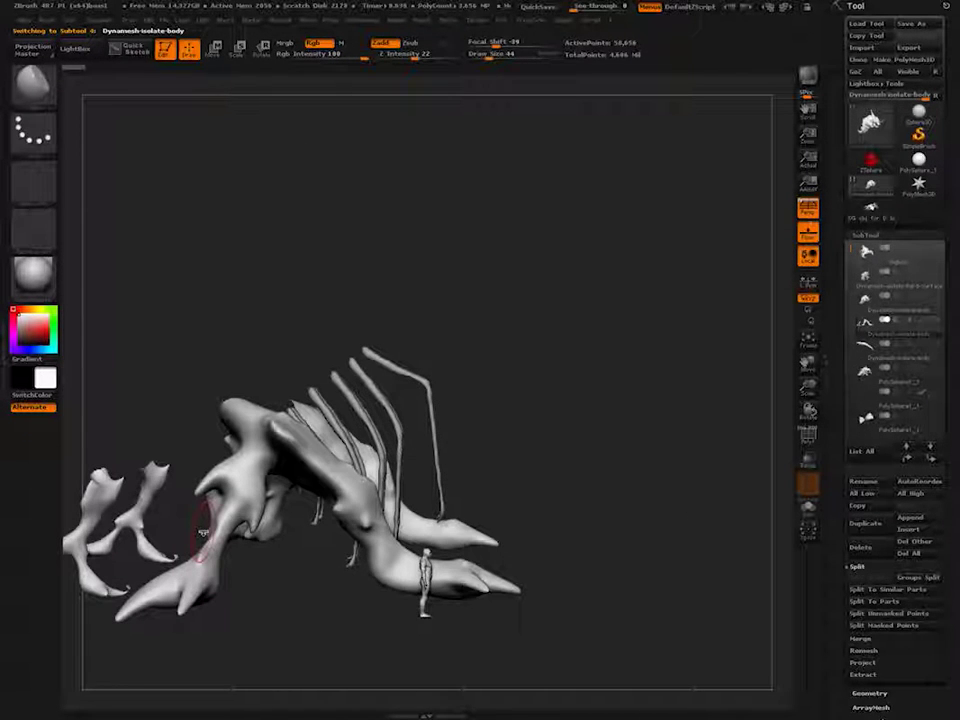
key(Down)
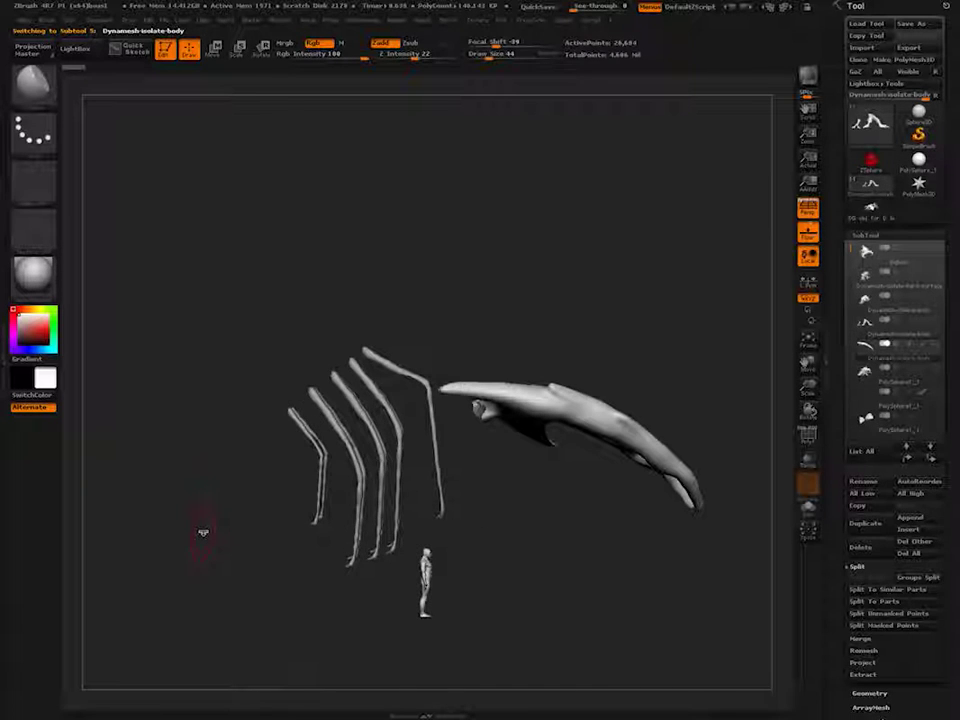
ctrl+shift+click(203, 533)
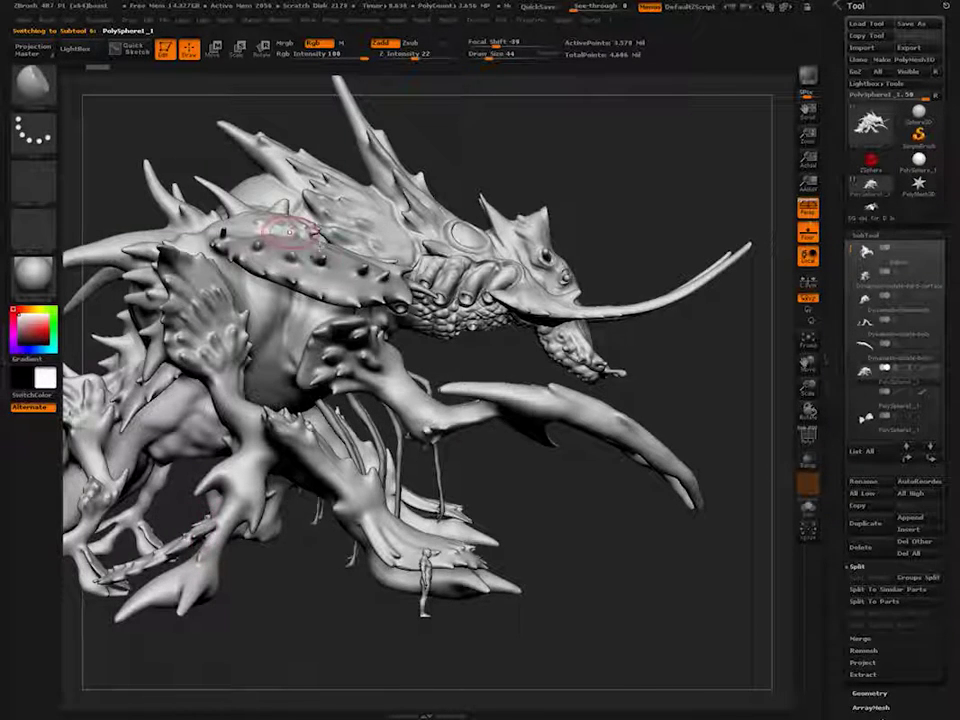
mouse_move(248, 278)
right_down()
mouse_move(215, 450)
mouse_move(222, 370)
mouse_move(243, 560)
right_up()
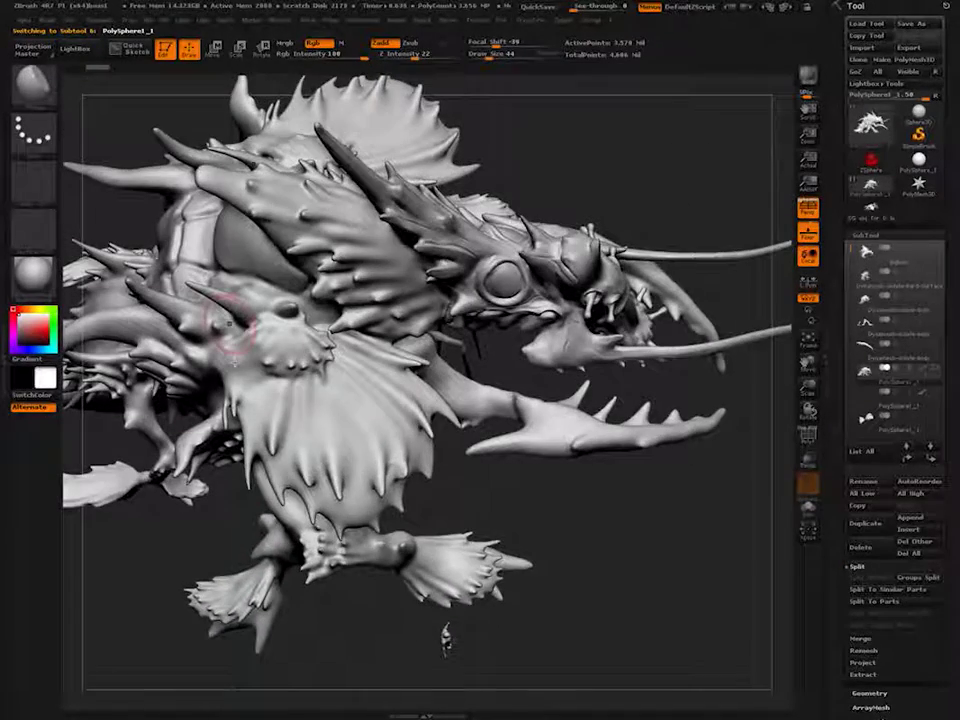
mouse_move(255, 425)
right_down()
mouse_move(277, 384)
mouse_move(365, 445)
mouse_move(240, 330)
mouse_move(280, 362)
right_up()
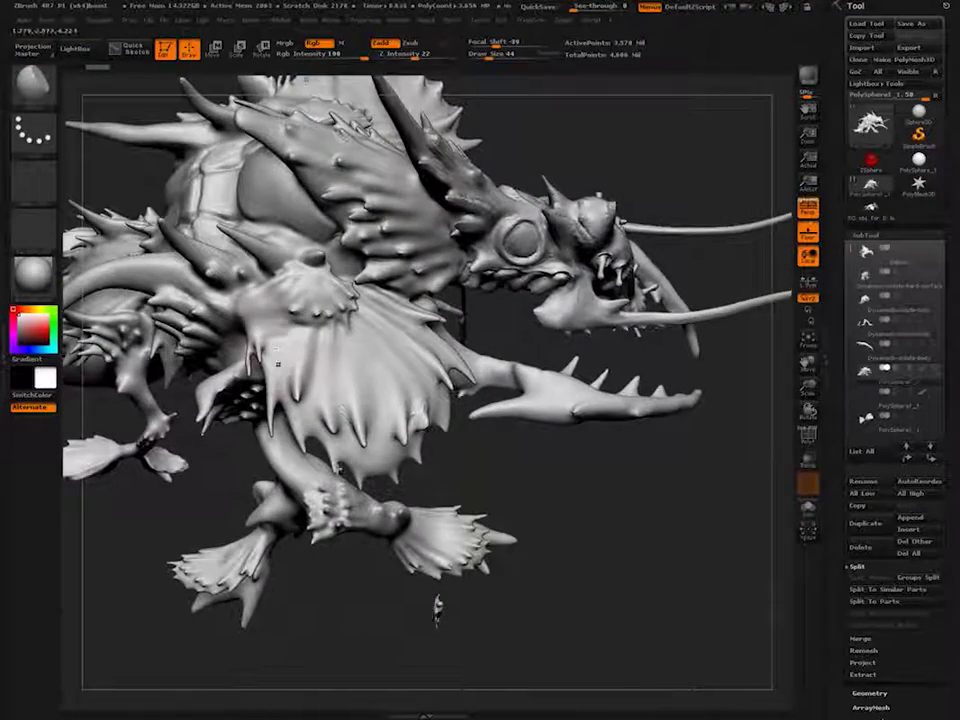
drag(290, 366, 293, 388)
key(ctrl+z)
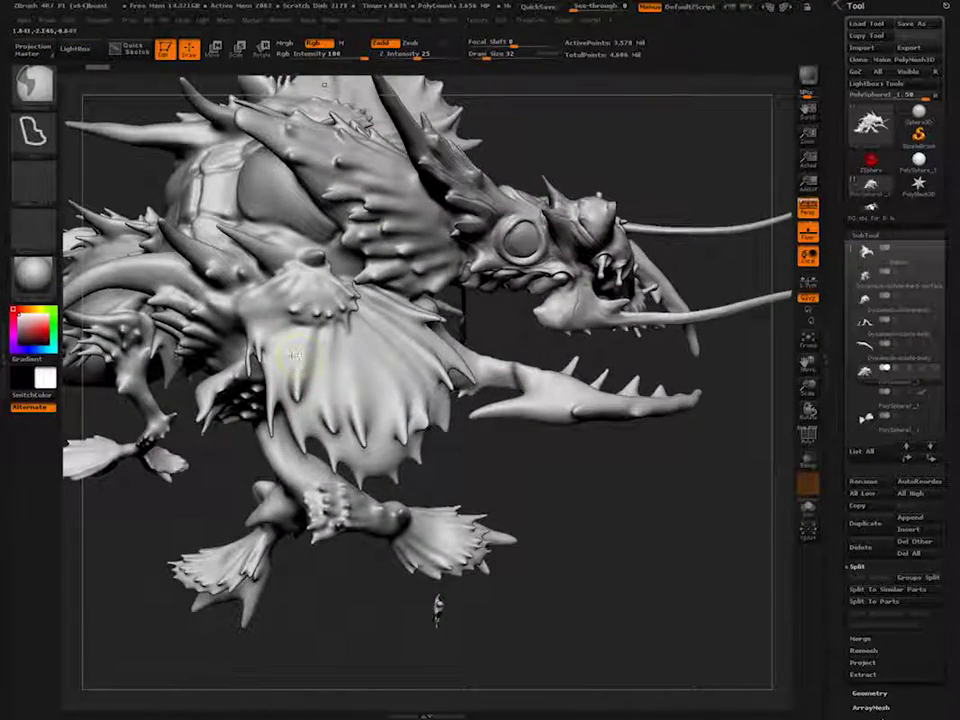
mouse_move(228, 525)
ctrl+mouse_down()
mouse_move(208, 466)
mouse_move(213, 478)
ctrl+mouse_up()
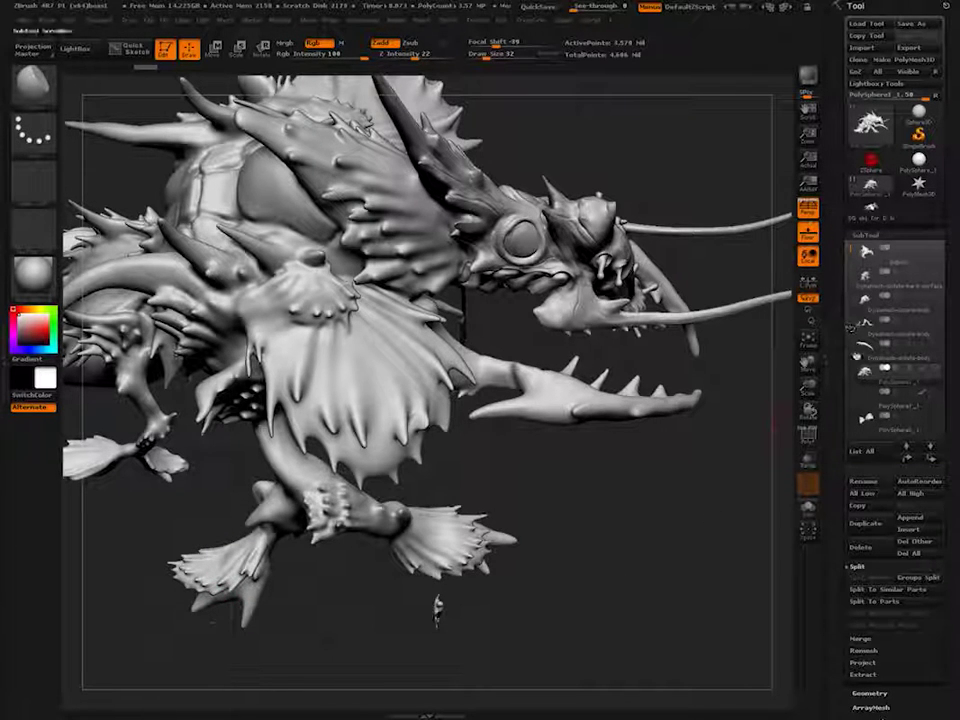
- Make Dynamesh-isolate-hard-surface the active subtool and turn on dynamic Solo for navigation
mouse_move(861, 352)
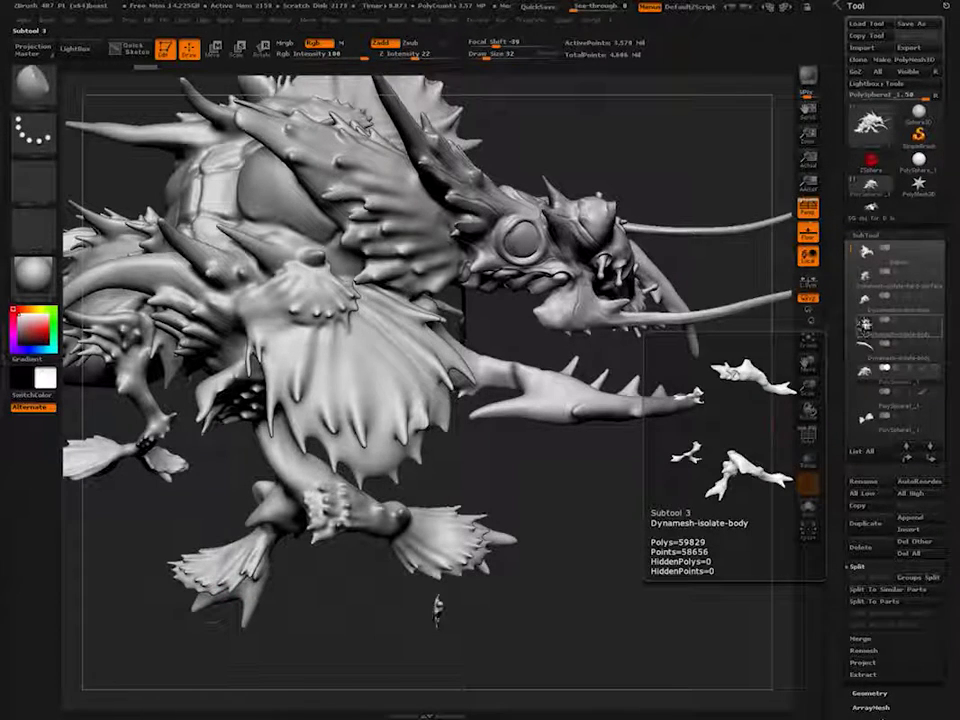
click(866, 277)
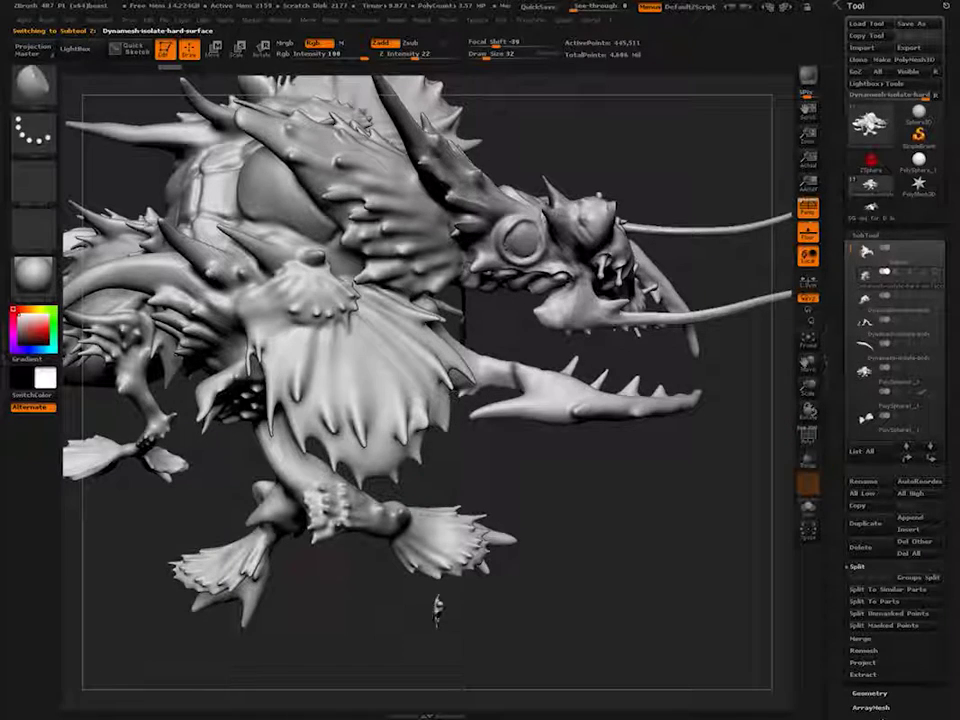
drag(425, 488, 472, 597)
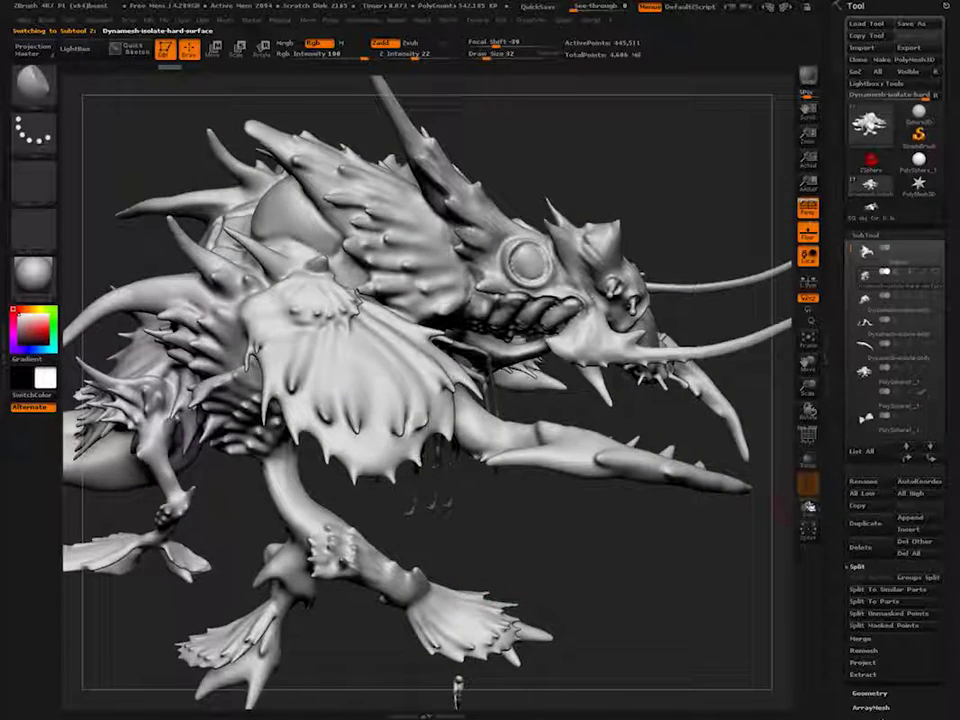
click(808, 508)
mouse_move(290, 406)
right_down()
mouse_move(287, 456)
mouse_move(308, 453)
right_up()
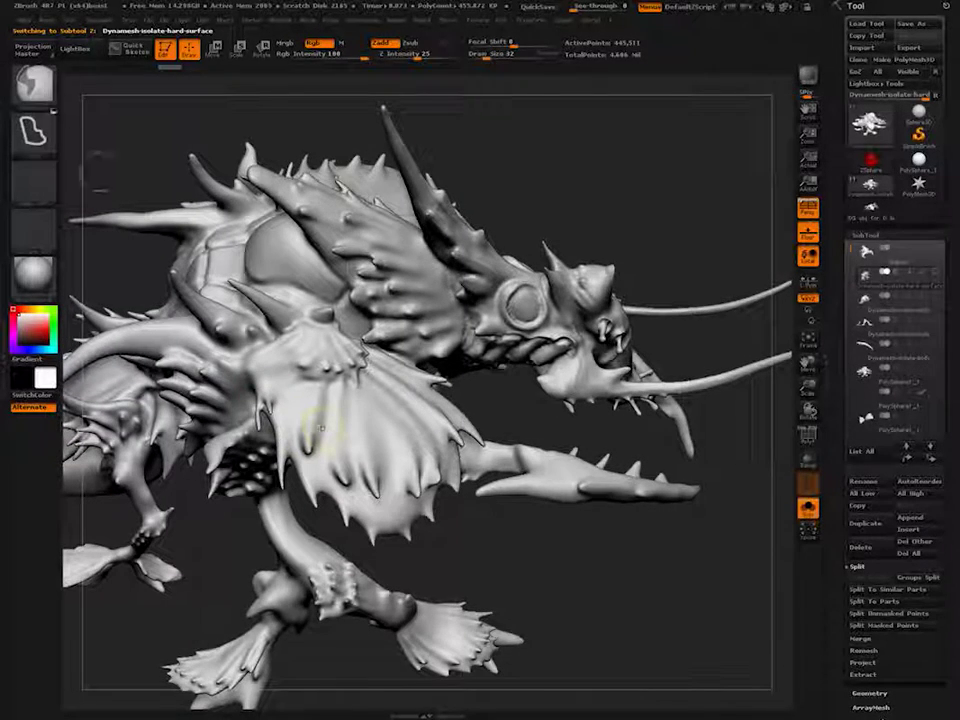
- Choose the freehand mask brush and paint a mask over the outer surface of the large spiked shoulder fin
ctrl+click(33, 87)
ctrl+click(106, 115)
mouse_move(336, 438)
ctrl+mouse_down()
mouse_move(376, 482)
mouse_move(403, 484)
mouse_move(432, 444)
ctrl+mouse_up()
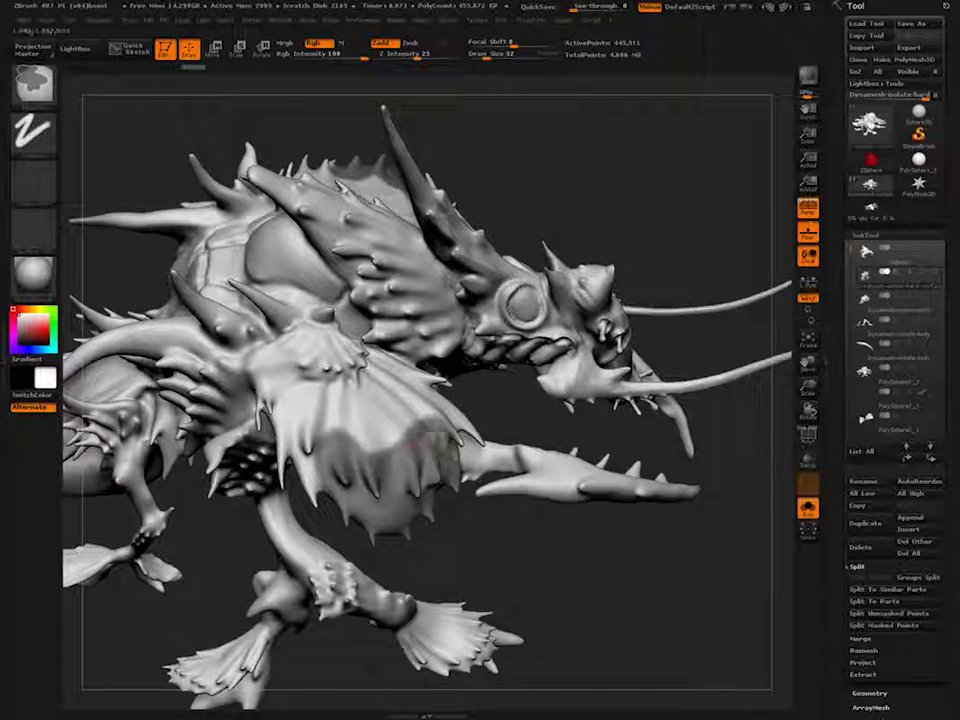
right_drag(432, 444, 352, 506)
mouse_move(432, 440)
ctrl+mouse_down()
mouse_move(424, 452)
mouse_move(446, 410)
mouse_move(478, 418)
mouse_move(420, 364)
mouse_move(446, 358)
mouse_move(396, 354)
mouse_move(370, 378)
ctrl+mouse_up()
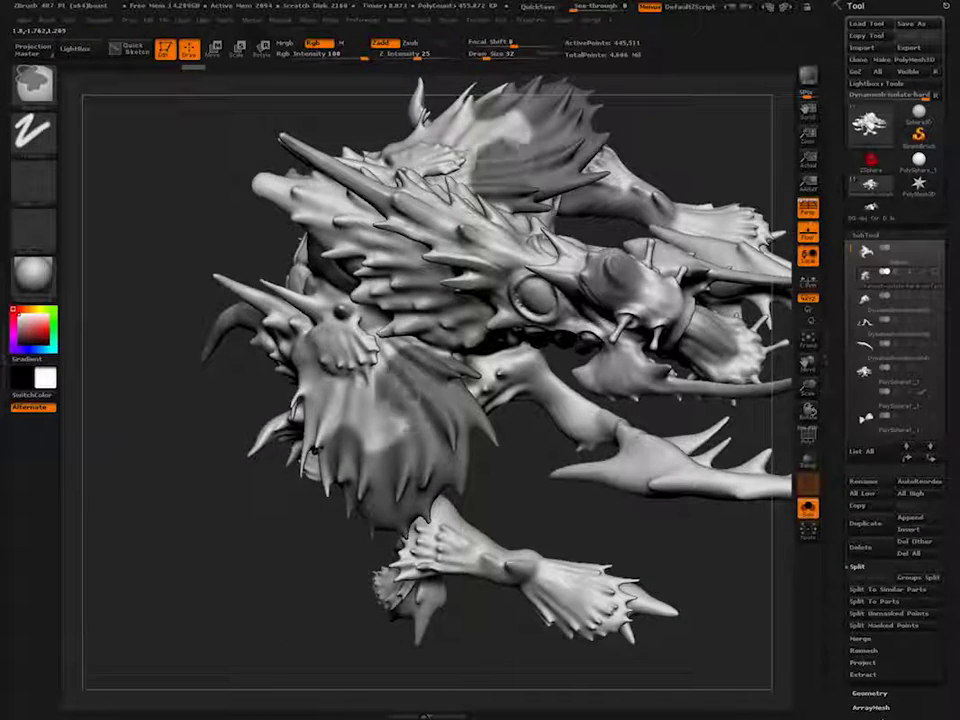
mouse_move(396, 424)
ctrl+mouse_down()
mouse_move(368, 402)
mouse_move(380, 370)
mouse_move(342, 402)
ctrl+mouse_up()
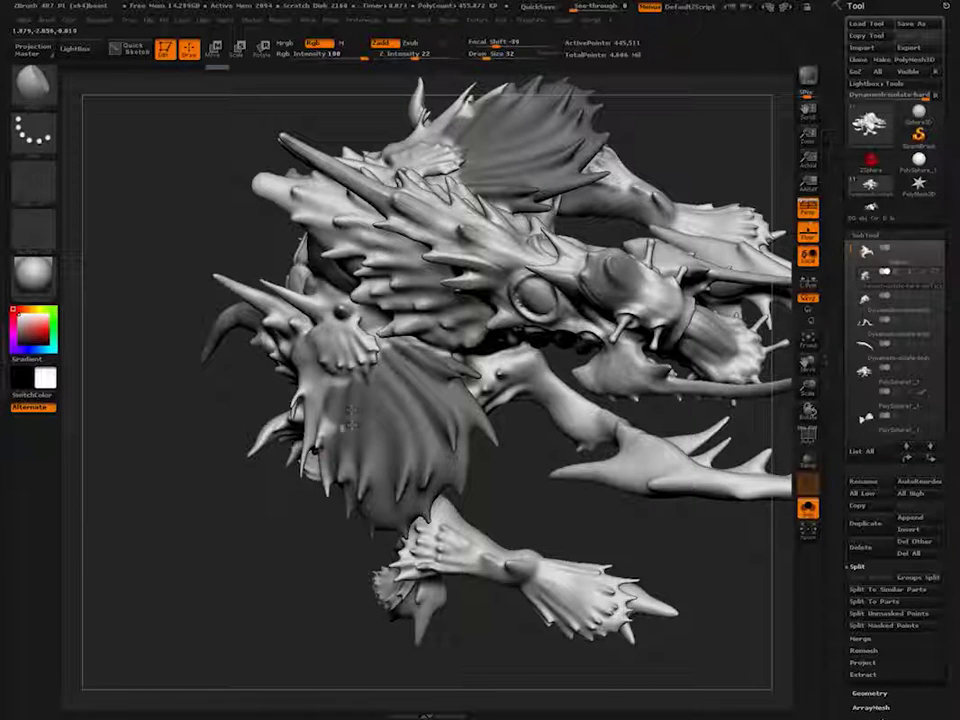
- Extend the mask along the shoulder fin's rear edge and check its coverage on the underside
right_drag(351, 418, 444, 362)
mouse_move(328, 390)
ctrl+mouse_down()
mouse_move(296, 396)
mouse_move(290, 410)
mouse_move(297, 455)
mouse_move(320, 450)
ctrl+mouse_up()
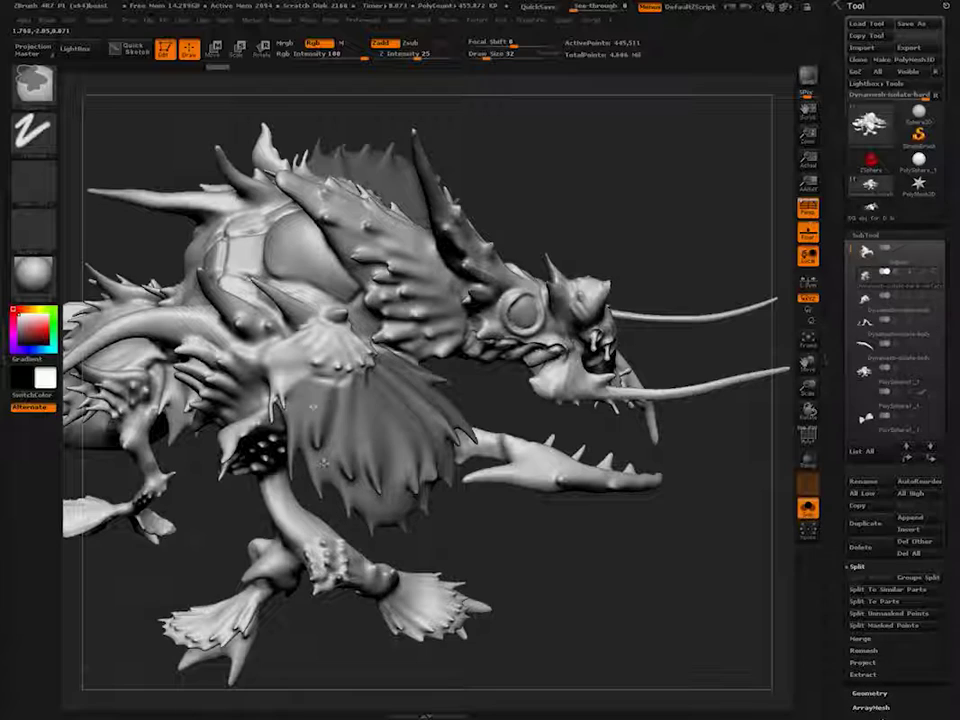
ctrl+drag(325, 406, 320, 376)
mouse_move(318, 430)
right_down()
mouse_move(347, 266)
mouse_move(328, 235)
mouse_move(323, 330)
right_up()
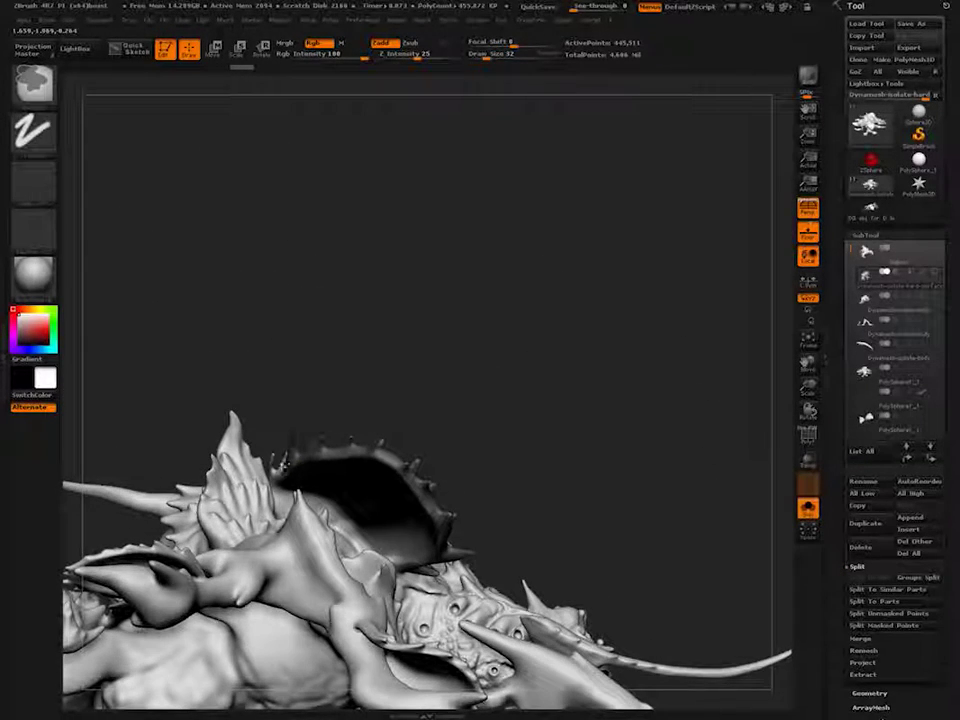
mouse_move(322, 493)
right_down()
mouse_move(307, 483)
mouse_move(333, 518)
mouse_move(325, 432)
mouse_move(290, 490)
mouse_move(298, 512)
right_up()
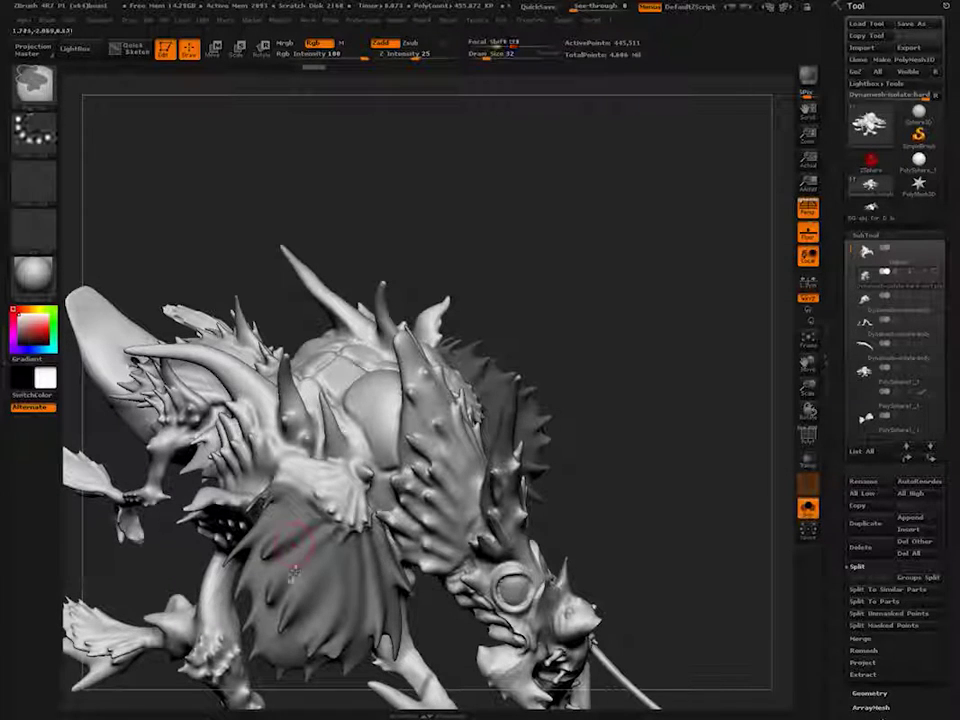
mouse_move(322, 526)
right_down()
mouse_move(364, 540)
mouse_move(332, 476)
right_up()
key(ctrl)
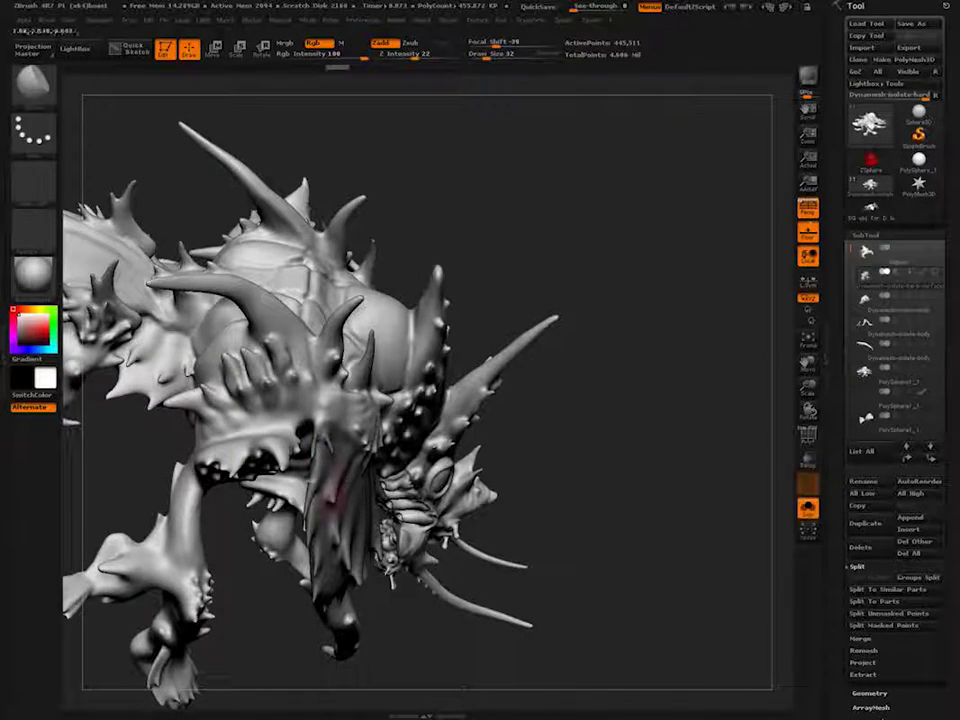
- Complete the mask around the base of the shoulder fin where it meets the small spiky plate
mouse_move(338, 488)
right_down()
mouse_move(236, 626)
mouse_move(253, 529)
mouse_move(276, 579)
mouse_move(271, 567)
right_up()
mouse_move(395, 202)
alt+right_down()
mouse_move(380, 311)
mouse_move(340, 409)
alt+right_up()
key(shift)
mouse_move(342, 380)
ctrl+mouse_down()
mouse_move(360, 376)
mouse_move(318, 396)
ctrl+mouse_up()
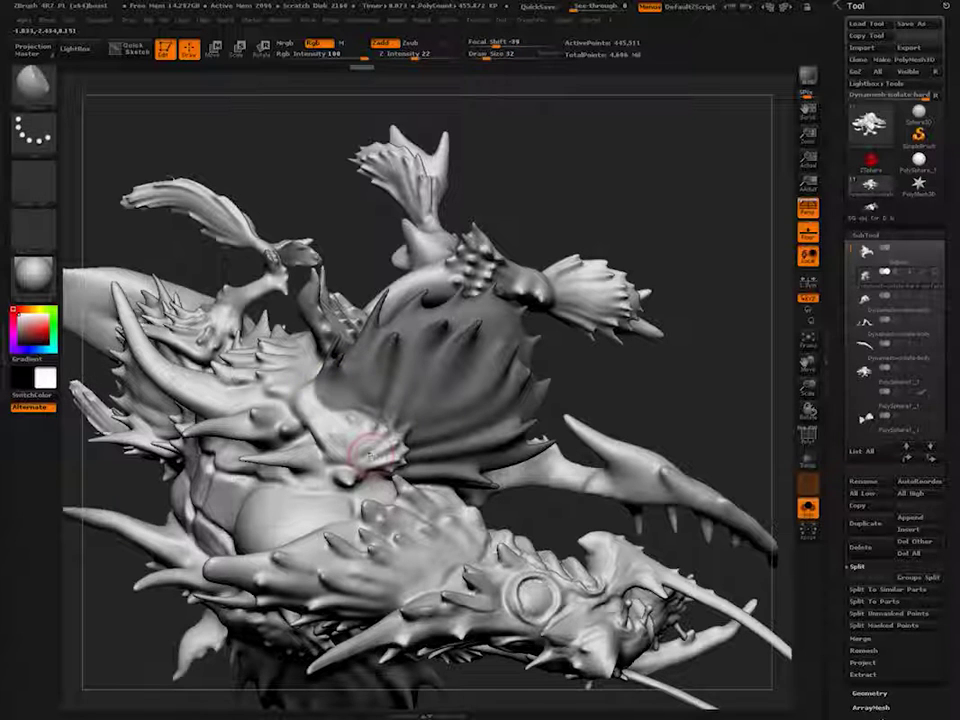
- Hide all geometry except the masked shoulder fins, including the stray fragment beside them
key(ctrl+h)
ctrl+shift+click(370, 412)
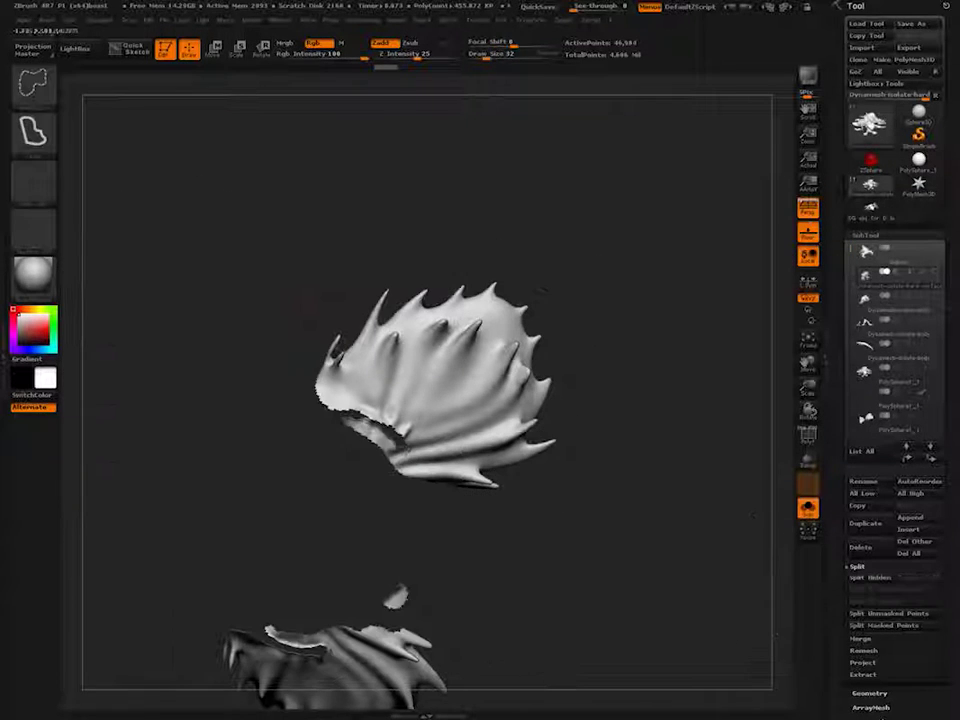
ctrl+shift+drag(318, 190, 342, 215)
drag(120, 475, 175, 500)
ctrl+shift+drag(110, 120, 135, 145)
drag(291, 525, 284, 490)
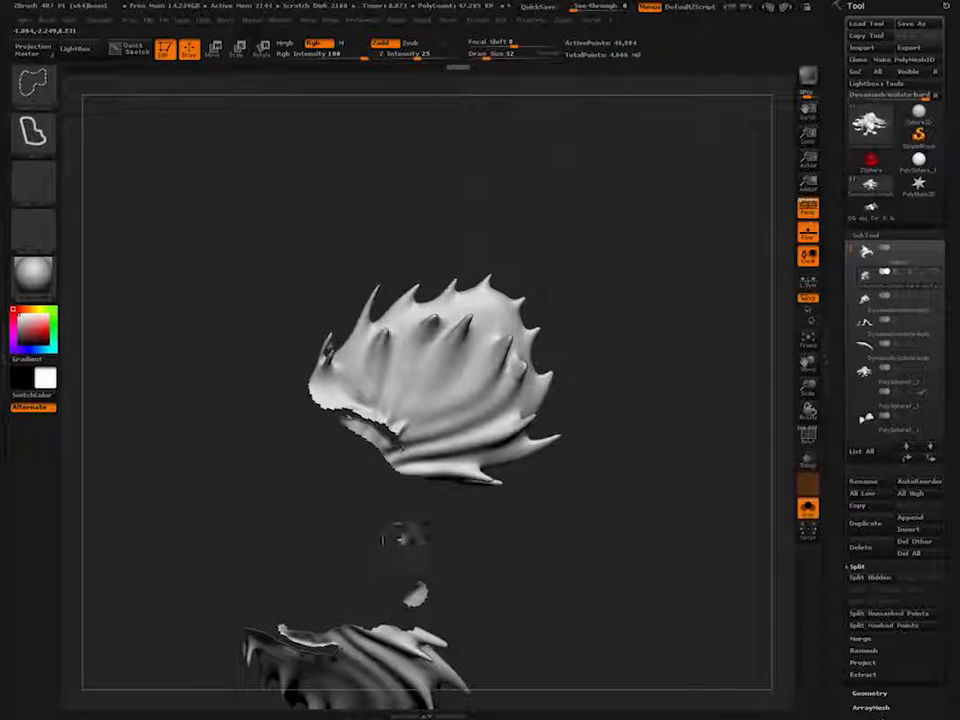
mouse_move(389, 522)
ctrl+alt+shift+mouse_down()
mouse_move(383, 564)
mouse_move(418, 621)
mouse_move(411, 531)
ctrl+alt+shift+mouse_up()
mouse_move(281, 525)
mouse_down()
mouse_move(294, 461)
mouse_move(268, 394)
mouse_move(281, 361)
mouse_move(240, 317)
mouse_move(371, 532)
mouse_up()
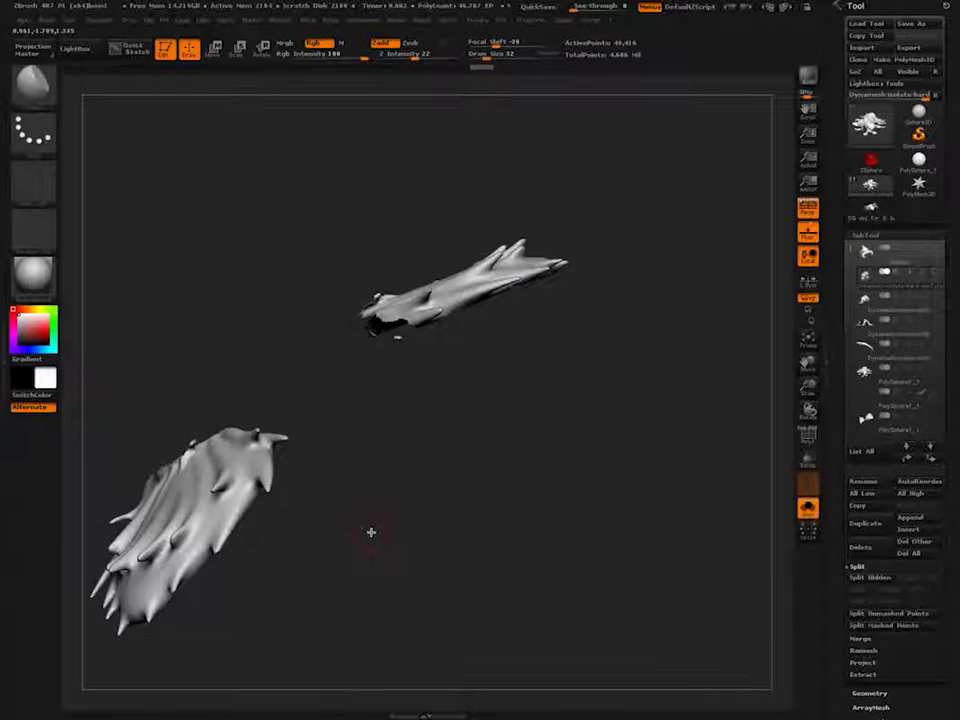
- Split the hidden geometry into its own subtool and remesh the isolated fins with DynaMesh
click(863, 580)
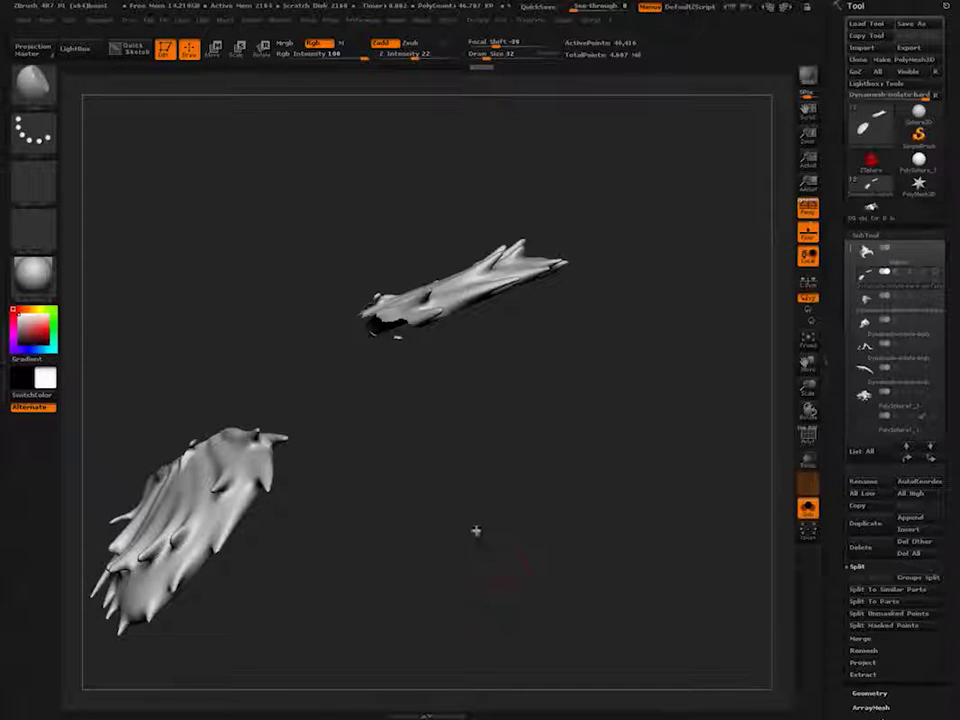
click(862, 692)
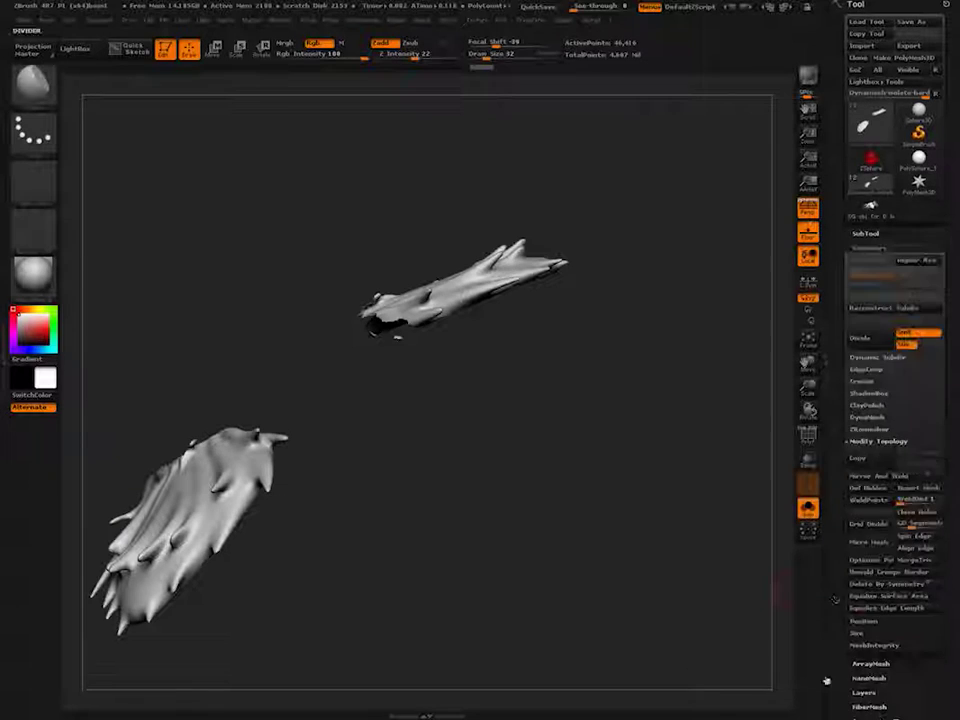
click(862, 418)
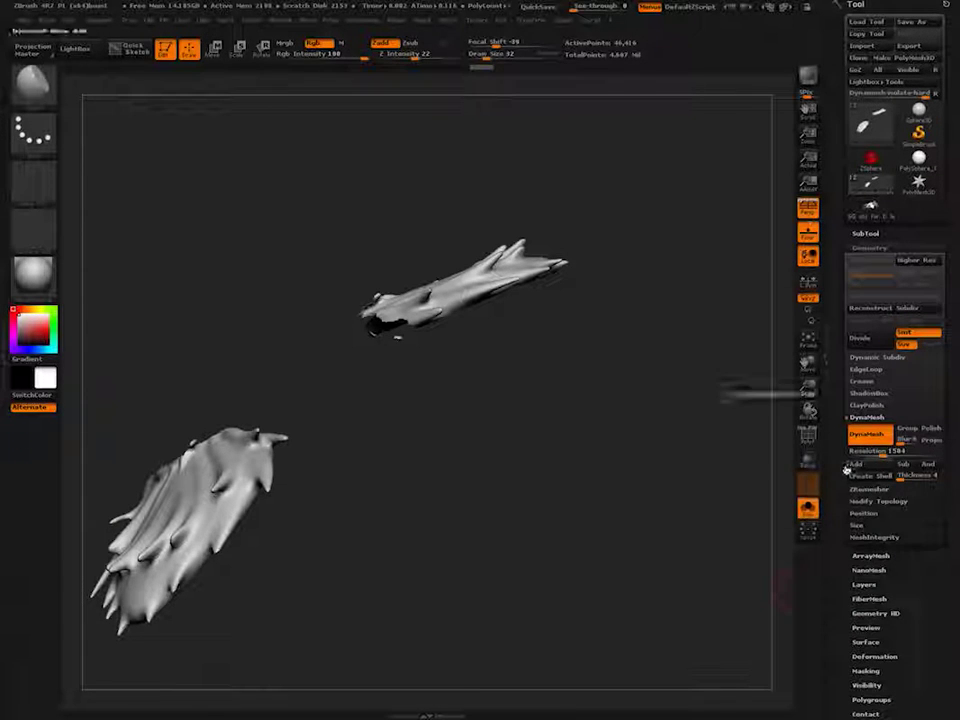
ctrl+drag(199, 257, 201, 332)
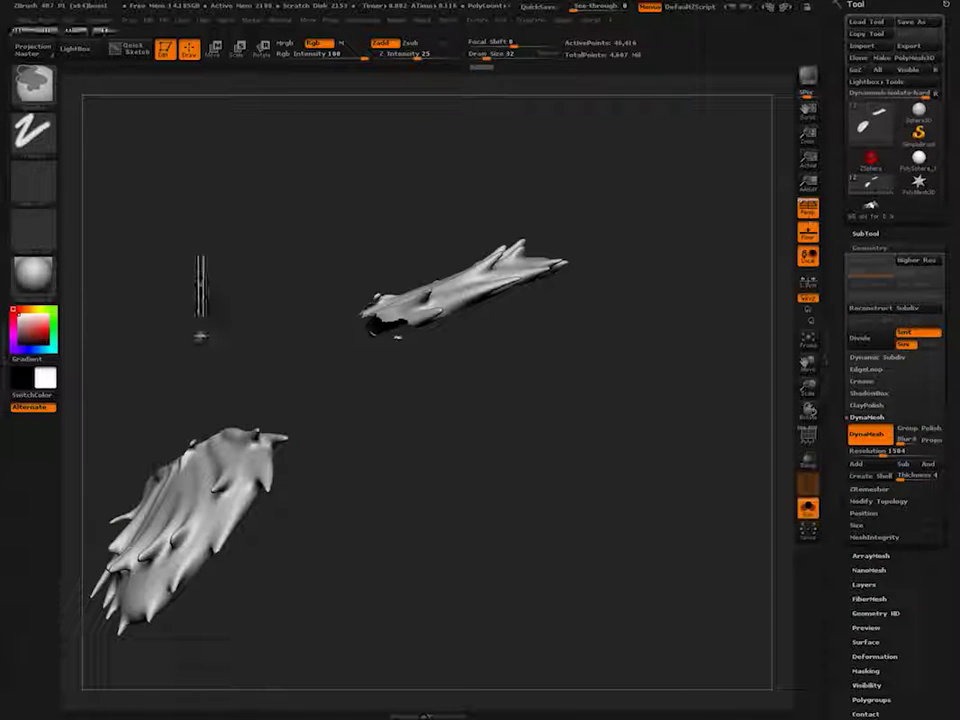
- Enlarge the brush and smooth the inner side and cut attachment edges of both shoulder fins
mouse_move(195, 403)
mouse_down()
mouse_move(148, 420)
mouse_move(167, 428)
mouse_move(167, 446)
mouse_up()
key(bracketright)
alt+drag(130, 400, 235, 438)
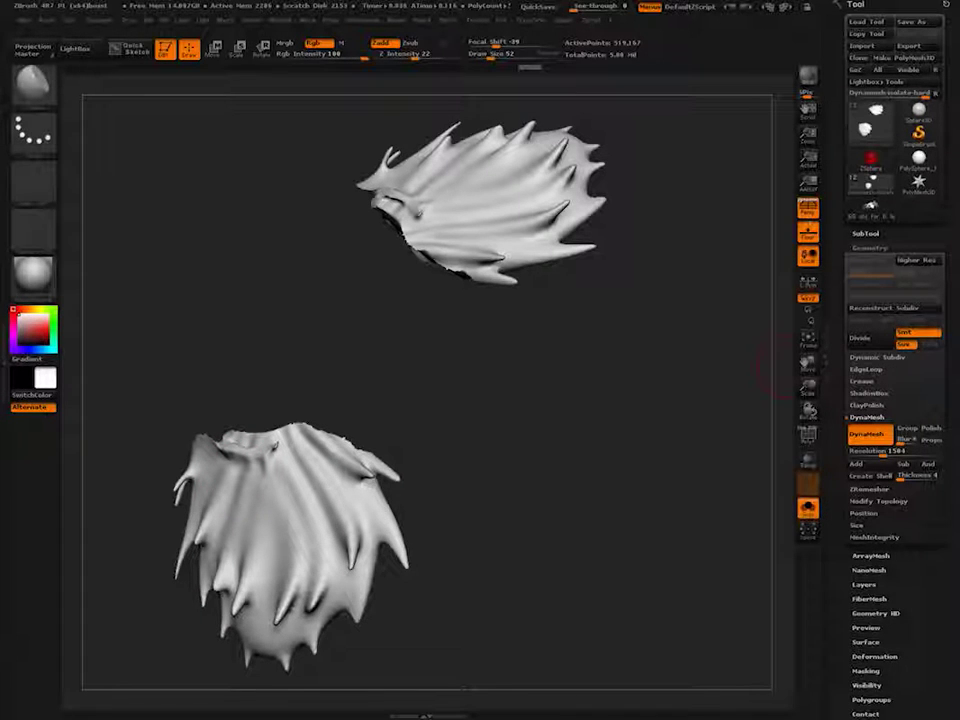
mouse_move(155, 440)
mouse_down()
mouse_move(231, 476)
mouse_move(261, 465)
mouse_move(148, 448)
mouse_move(182, 420)
mouse_move(208, 428)
mouse_up()
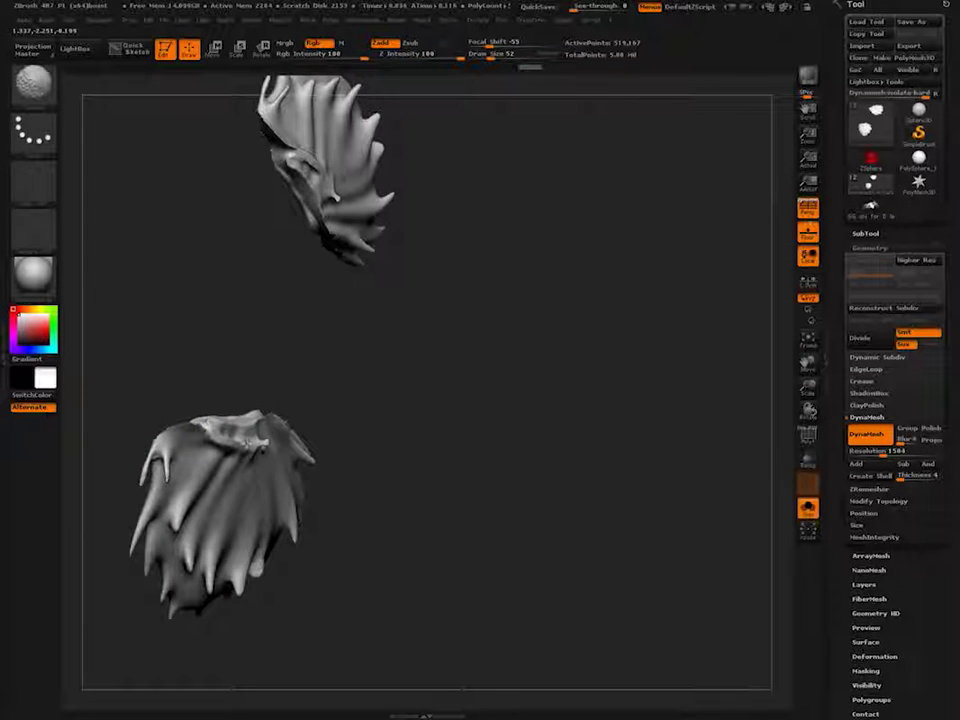
mouse_move(194, 364)
mouse_down()
mouse_move(240, 418)
mouse_move(270, 374)
mouse_up()
drag(376, 325, 450, 294)
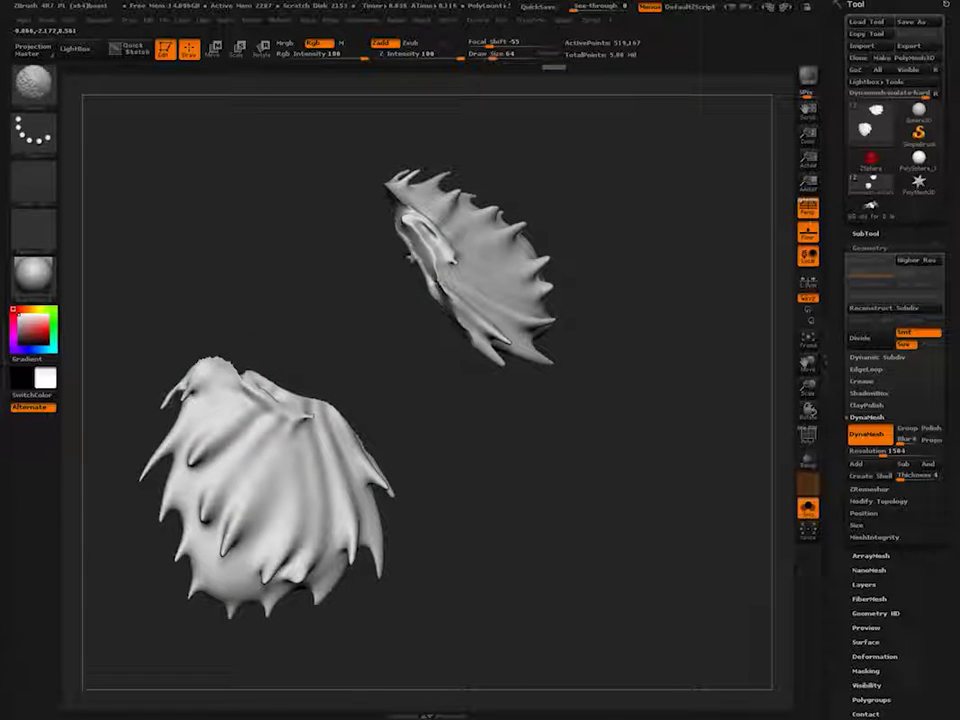
shift+drag(409, 233, 418, 252)
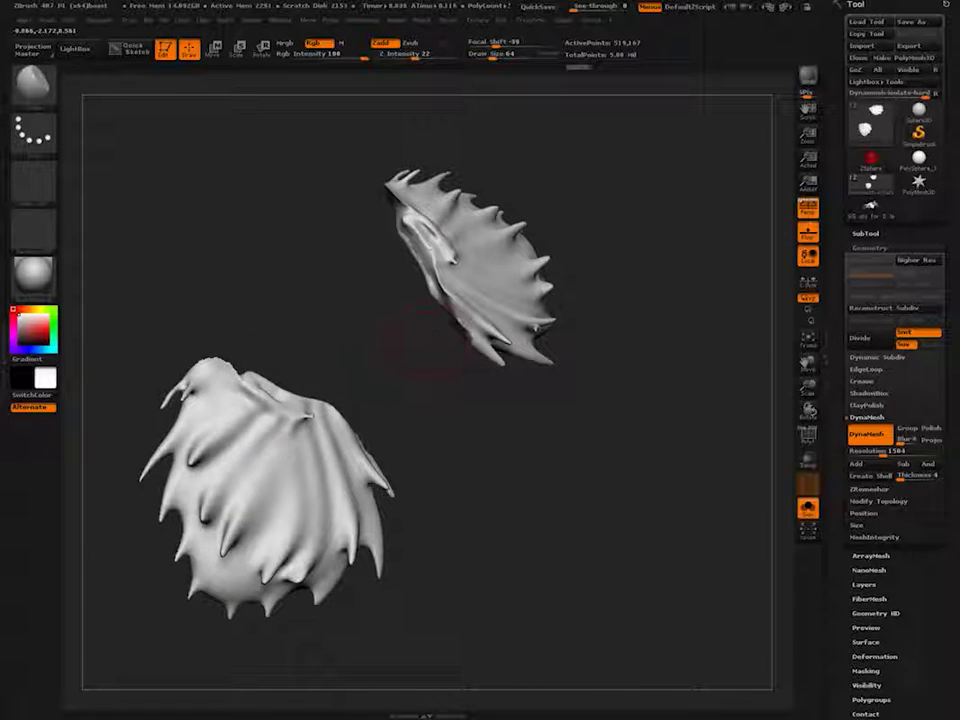
- Remesh the shoulder fins with DynaMesh at progressively lower resolutions down to 104, smoothing the raised ridge on the inner side between remeshes
click(866, 452)
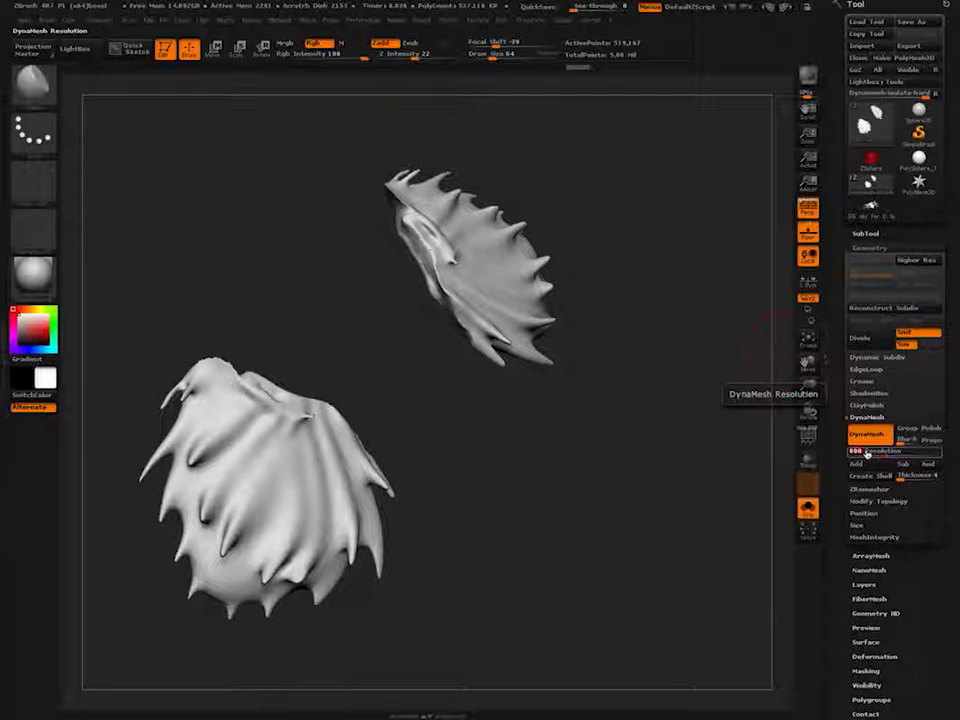
ctrl+drag(274, 204, 209, 238)
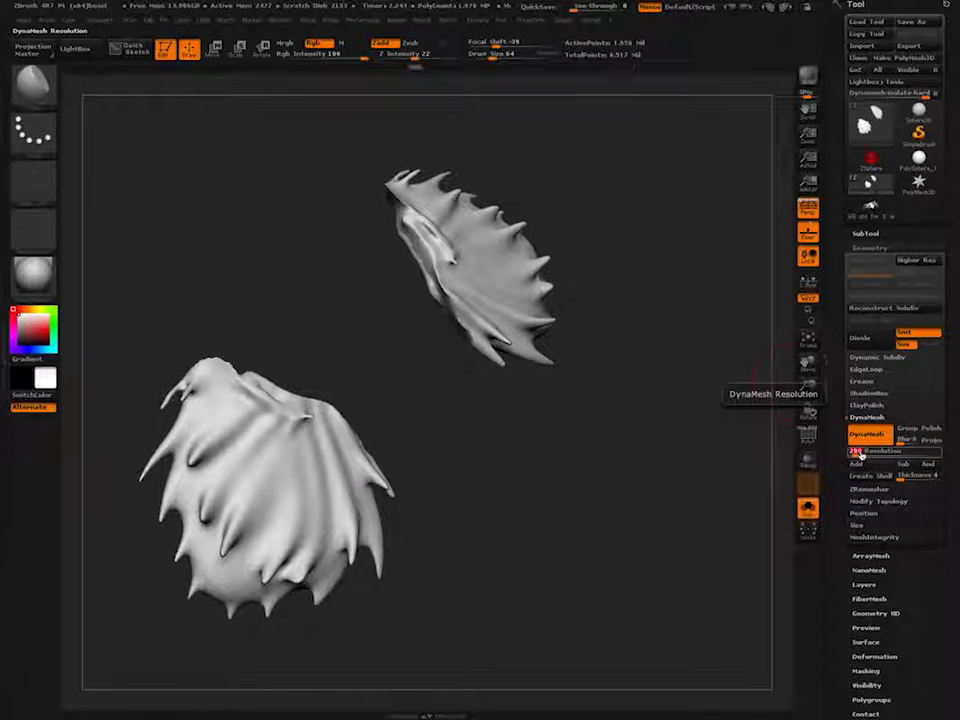
shift+drag(407, 272, 444, 290)
ctrl+drag(518, 411, 609, 493)
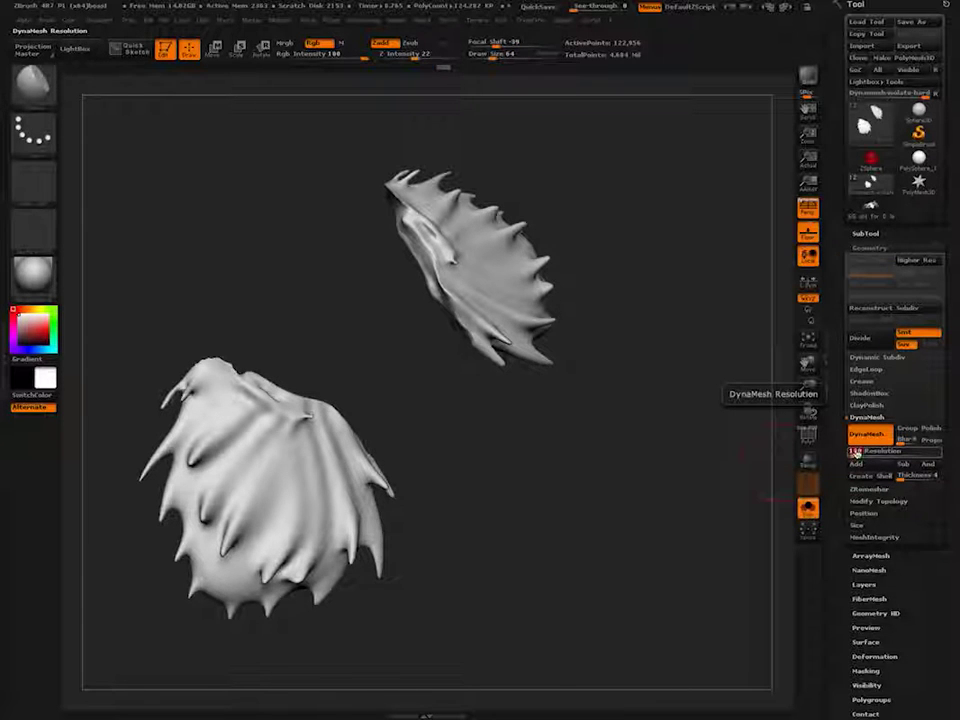
ctrl+drag(566, 450, 583, 550)
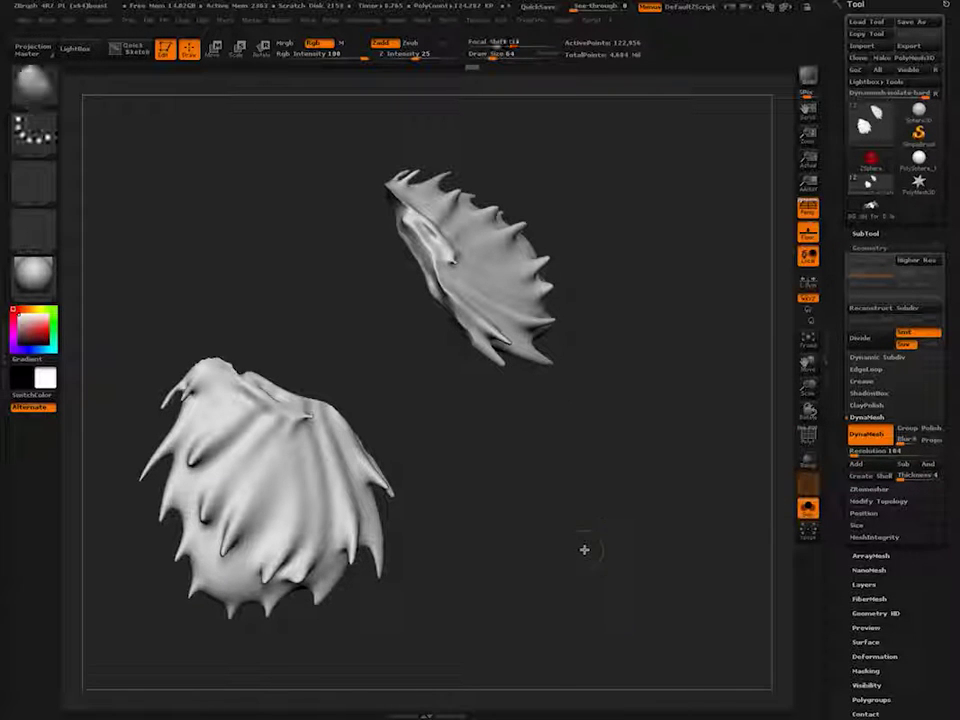
shift+drag(418, 262, 420, 244)
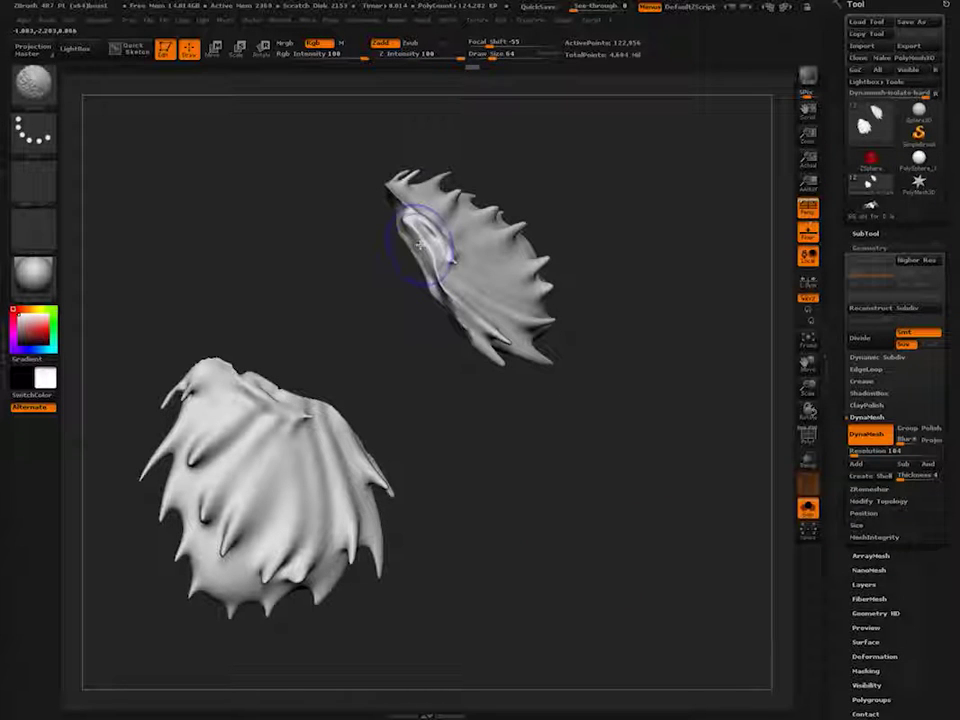
ctrl+drag(521, 433, 646, 561)
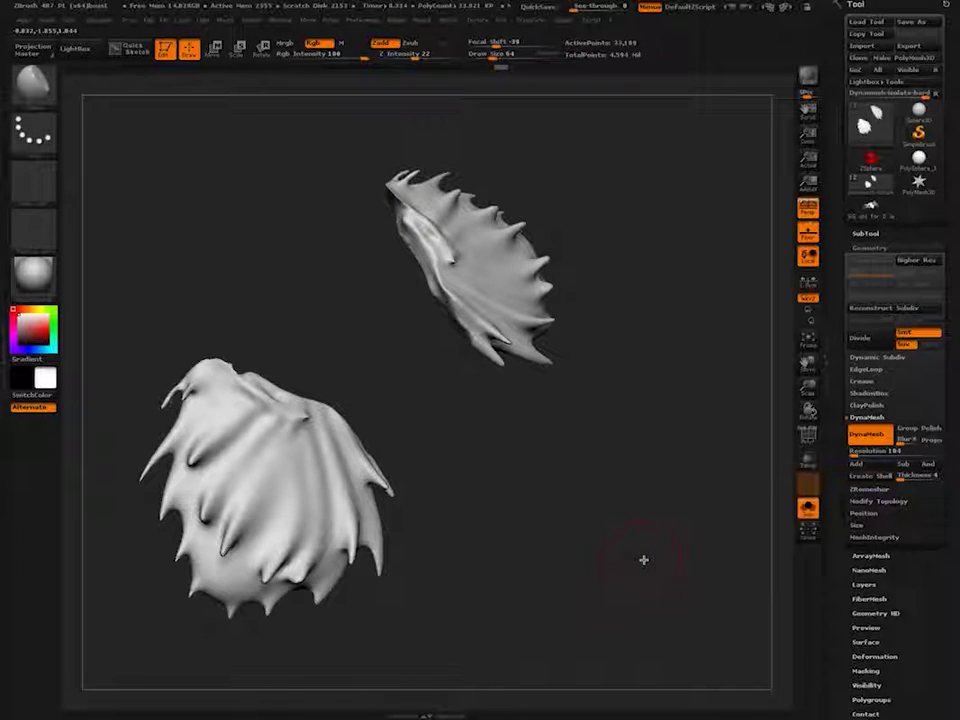
- Smooth the remaining ridges and bumps along the inner attachment edges of both shoulder fins
drag(620, 545, 560, 565)
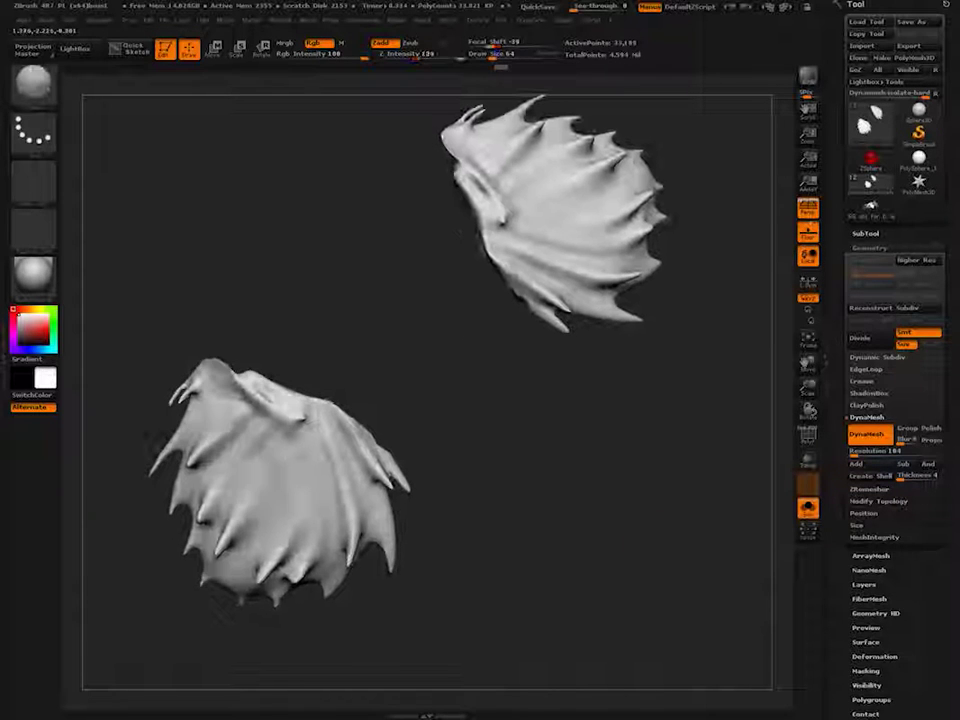
shift+drag(212, 380, 262, 395)
shift+drag(425, 155, 447, 151)
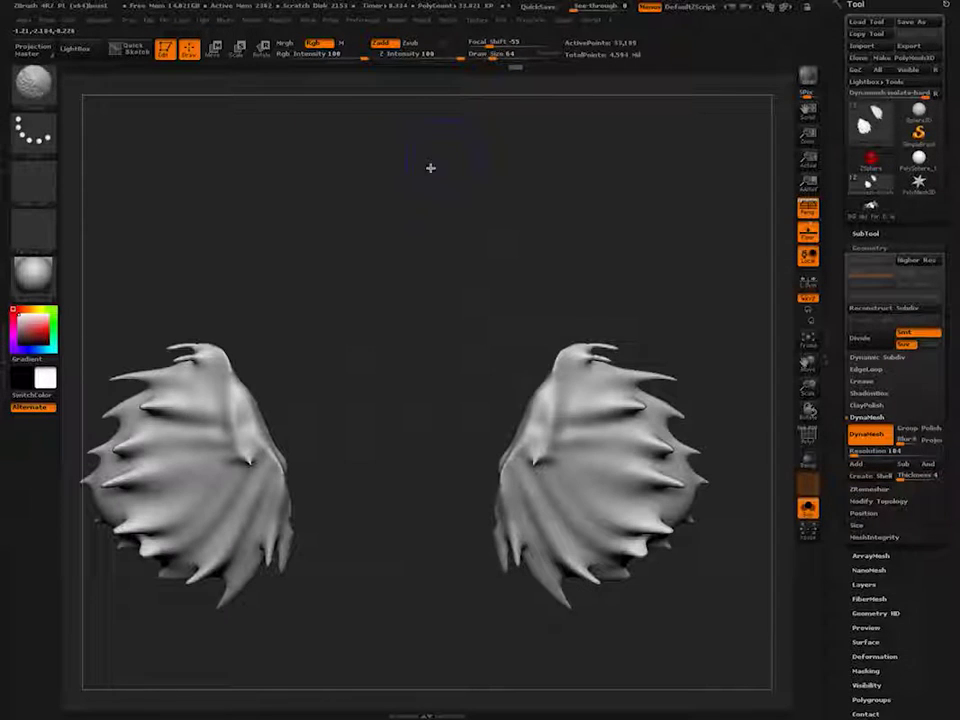
drag(570, 350, 548, 425)
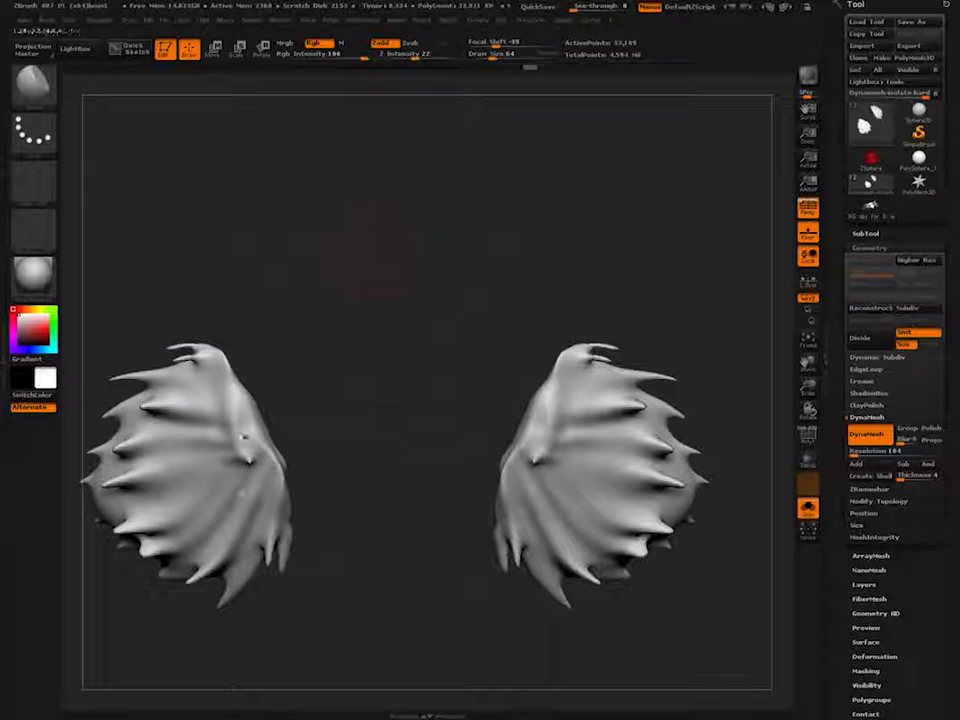
- Remesh the fins, then isolate them from the stray fragment beneath and delete the hidden geometry
alt+drag(305, 450, 300, 399)
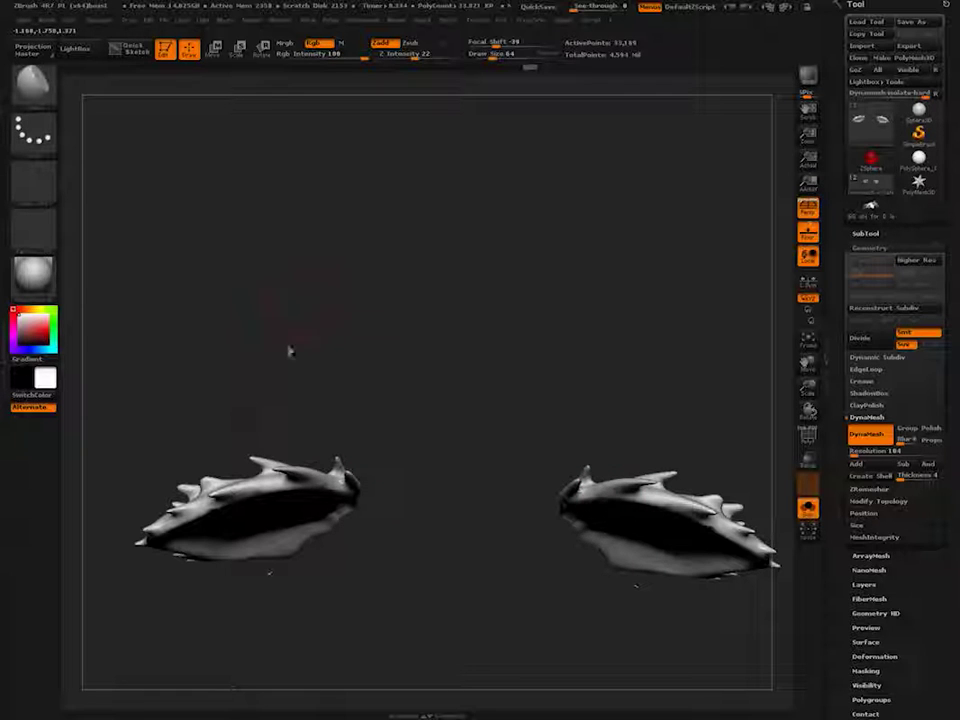
alt+drag(236, 598, 286, 543)
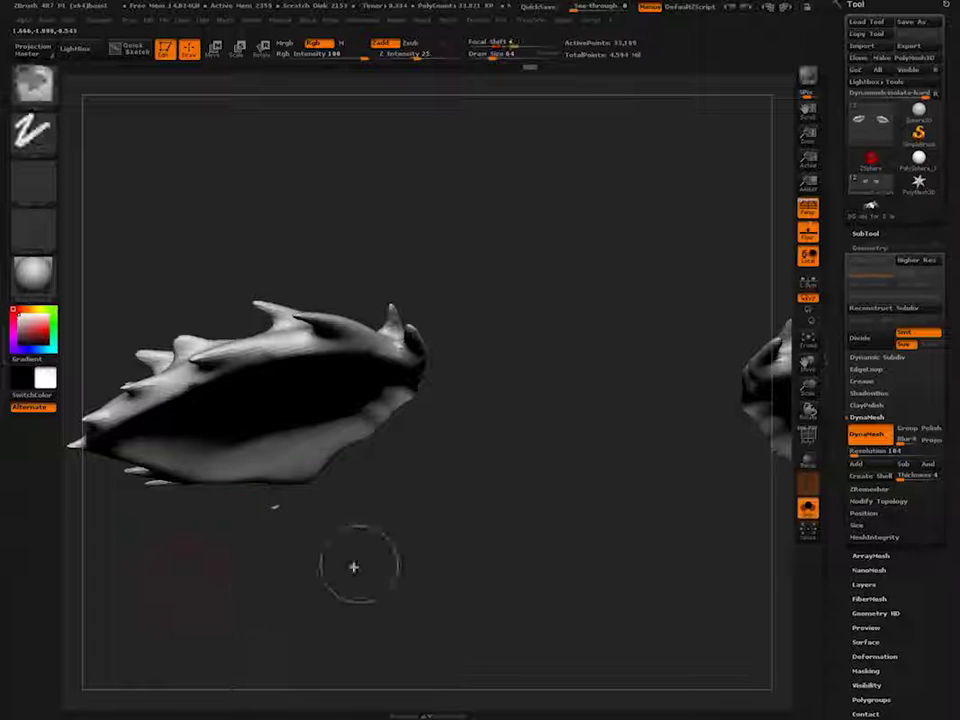
mouse_move(351, 568)
ctrl+mouse_down()
mouse_move(239, 502)
mouse_move(246, 559)
ctrl+mouse_up()
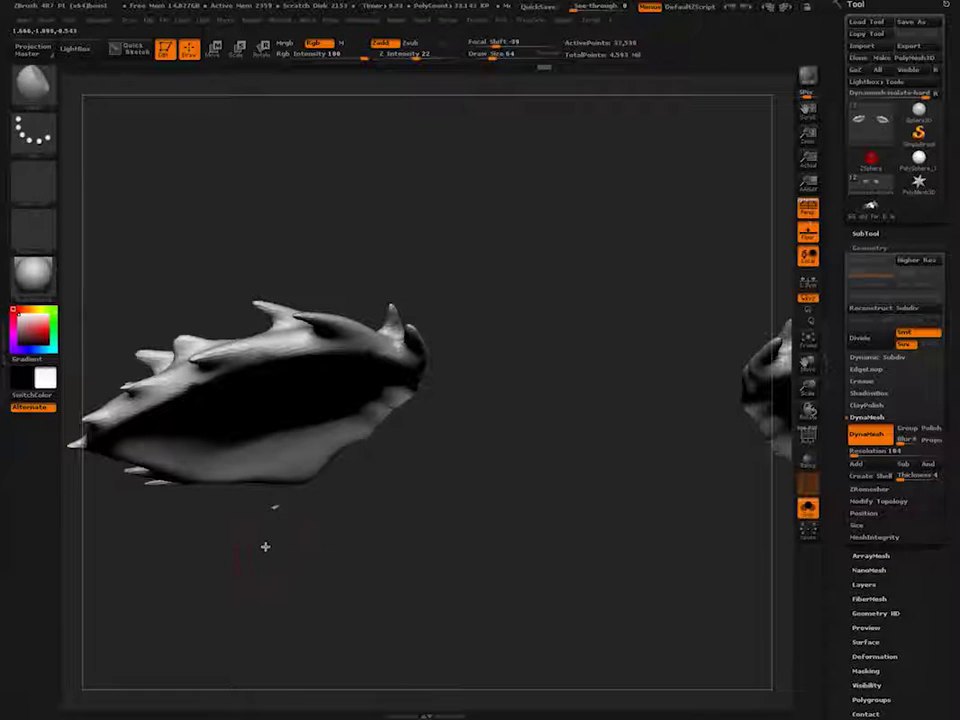
mouse_move(340, 573)
ctrl+shift+mouse_down()
mouse_move(249, 514)
mouse_move(294, 500)
mouse_move(322, 594)
ctrl+shift+mouse_up()
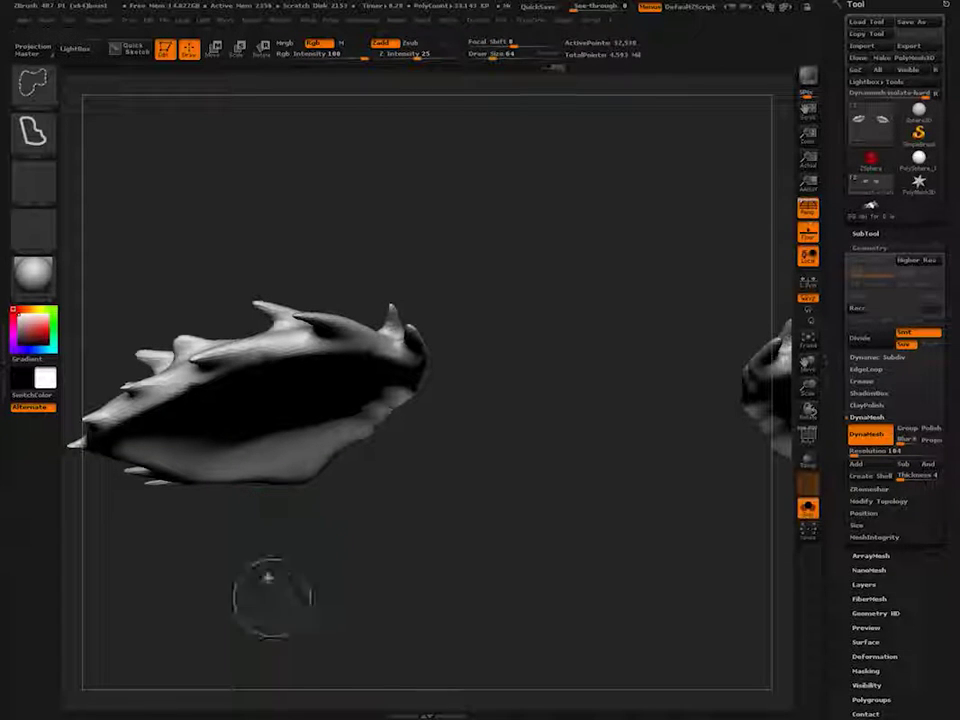
drag(254, 541, 281, 648)
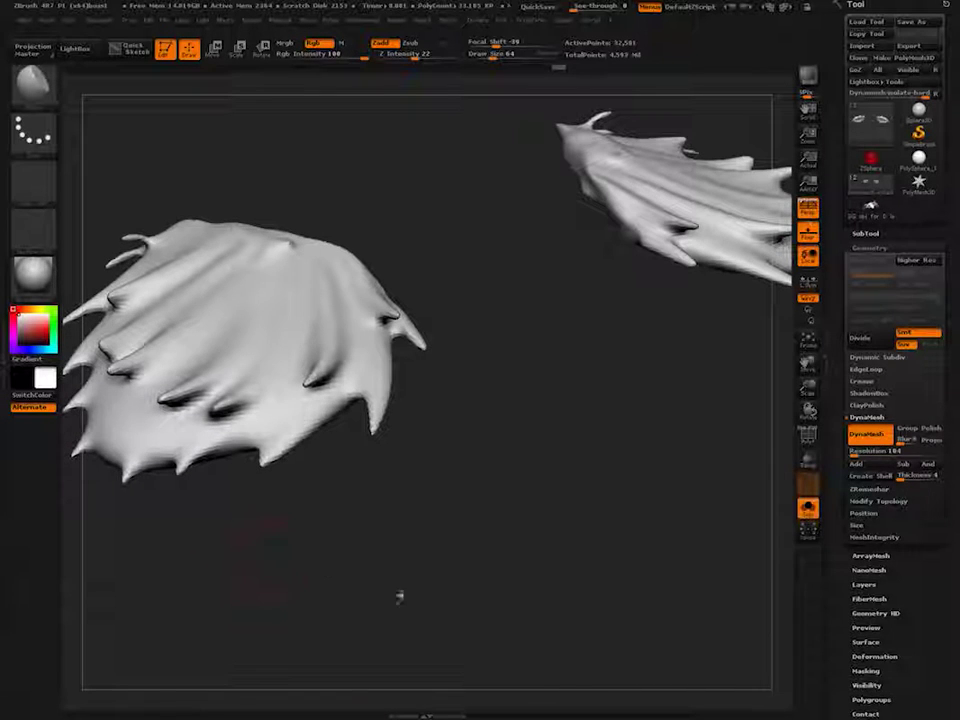
click(870, 501)
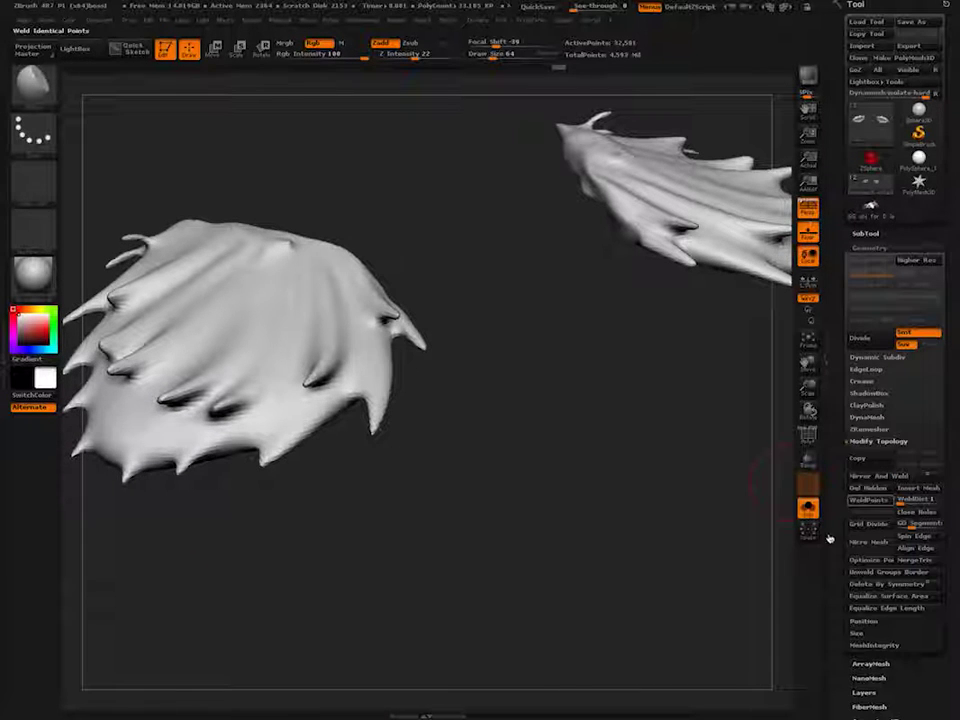
click(854, 488)
- Pull the fin's upper attachment edge and both sides into a rounded outline using an enlarged SnakeHook brush
mouse_move(152, 175)
alt+mouse_down()
mouse_move(208, 248)
mouse_move(184, 270)
mouse_move(214, 326)
mouse_move(208, 362)
alt+mouse_up()
key(b)
key(s)
key(h)
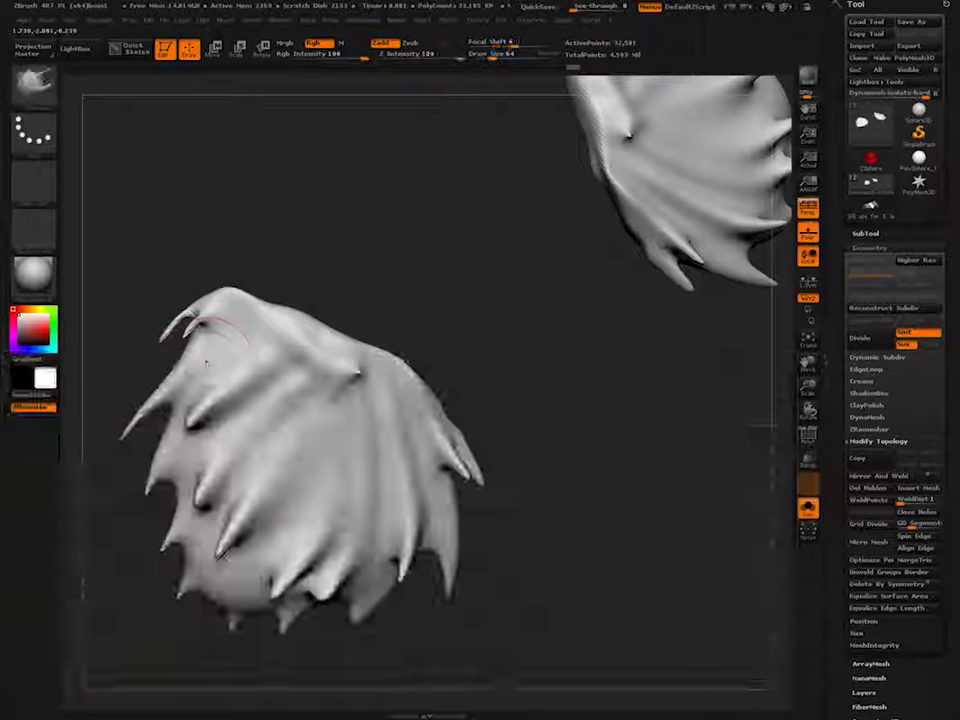
key(s)
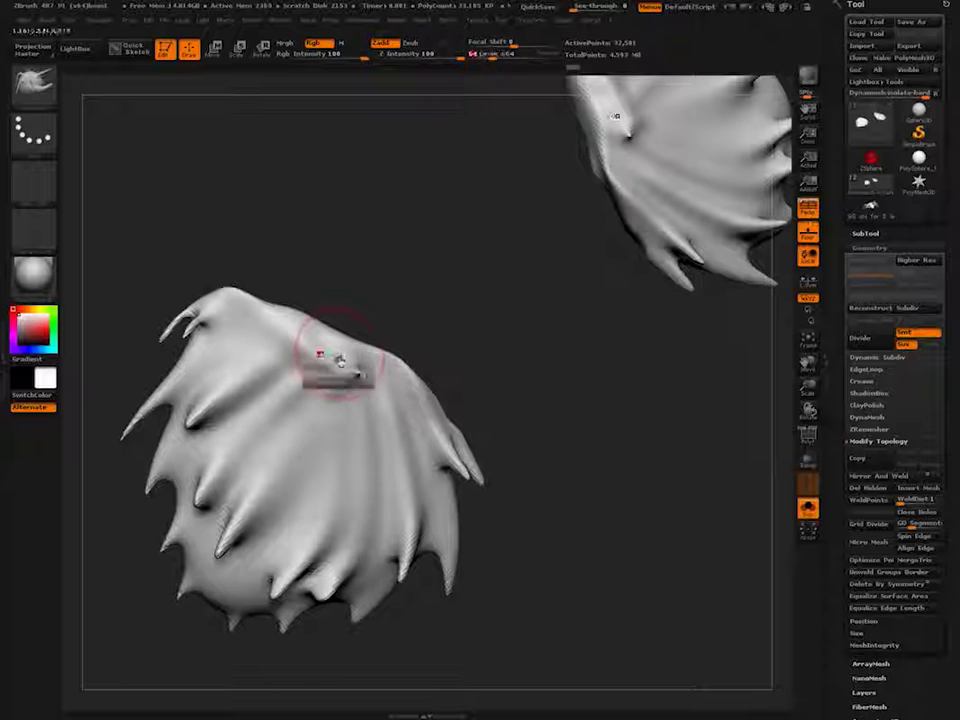
mouse_move(340, 355)
mouse_down()
mouse_move(353, 356)
mouse_move(373, 270)
mouse_up()
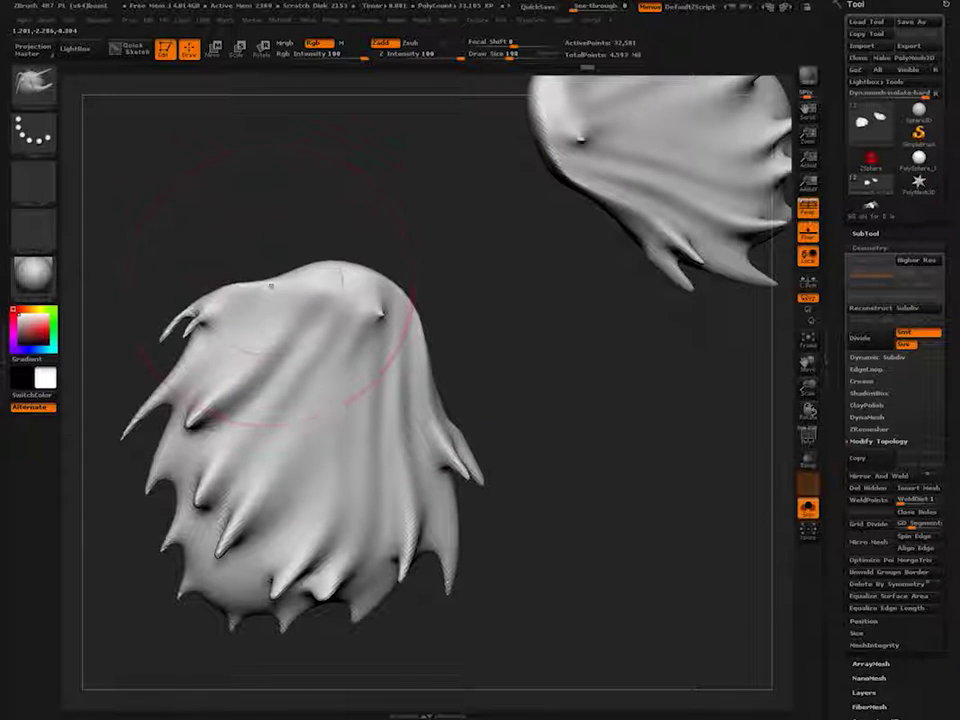
drag(196, 314, 190, 344)
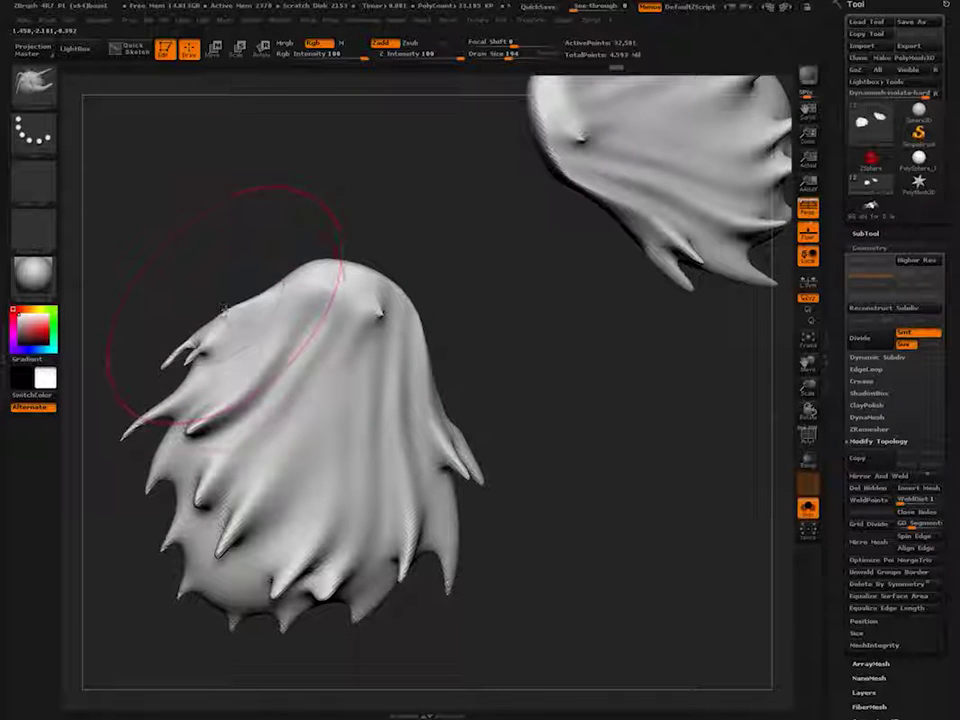
drag(268, 297, 257, 281)
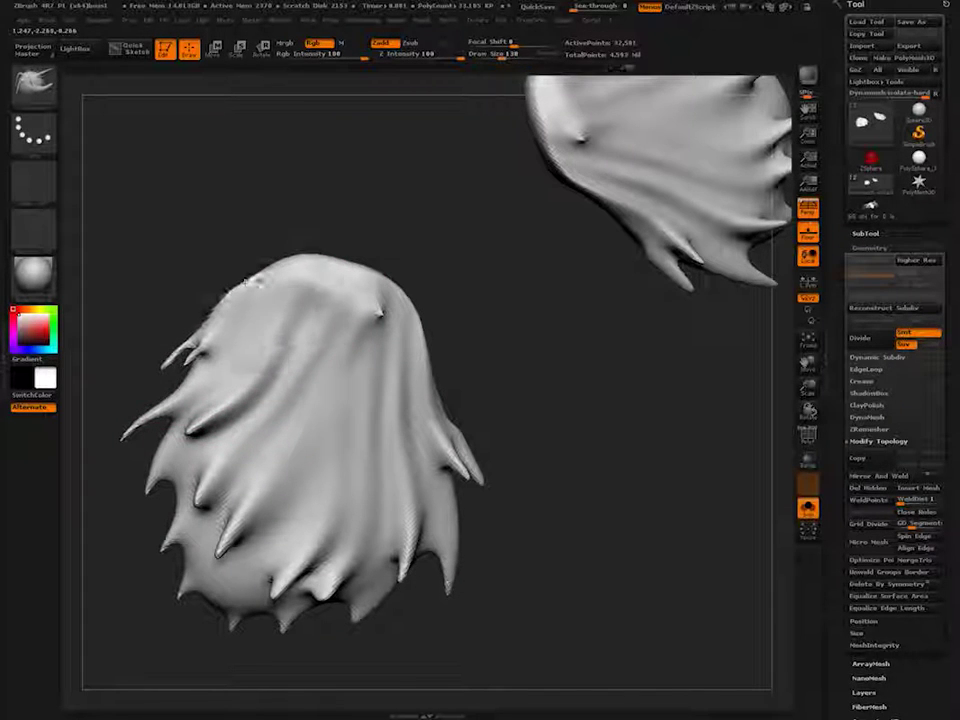
drag(446, 411, 457, 408)
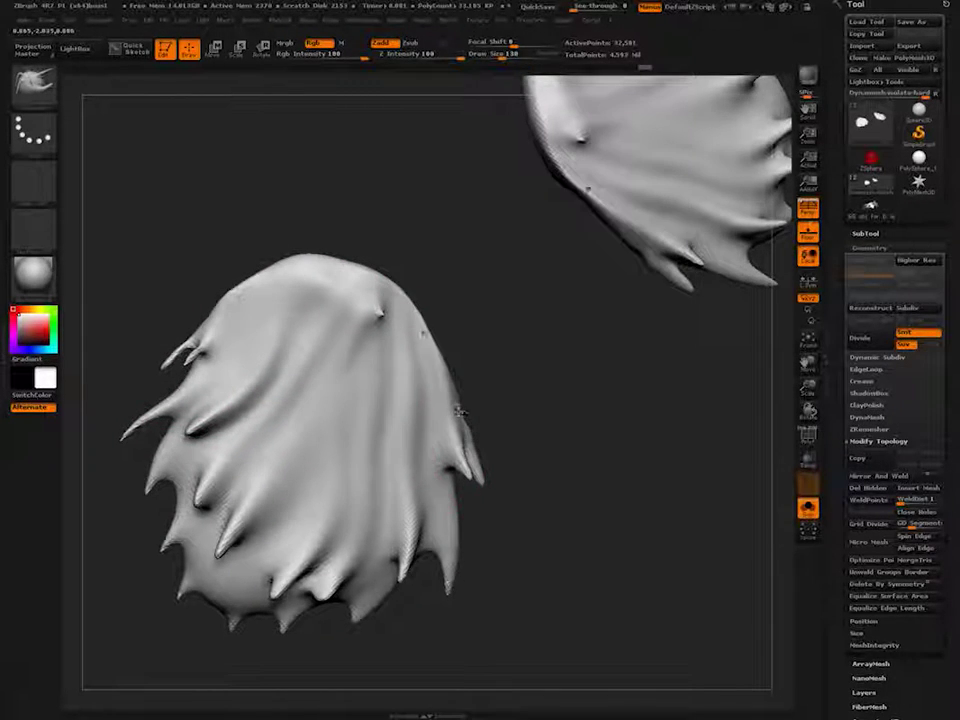
mouse_move(422, 333)
mouse_down()
mouse_move(433, 326)
mouse_move(418, 311)
mouse_up()
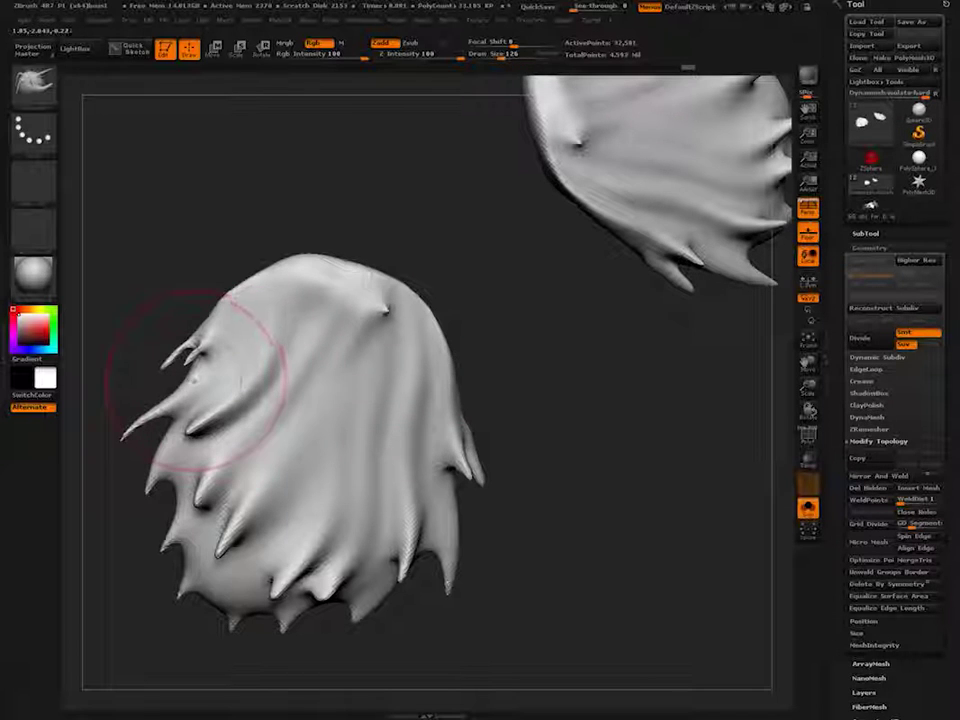
- Stretch the spikes along the fin's outer side and lower rim outward, and refine the flow into the upper outer spike
mouse_move(195, 381)
mouse_down()
mouse_move(182, 376)
mouse_move(171, 404)
mouse_up()
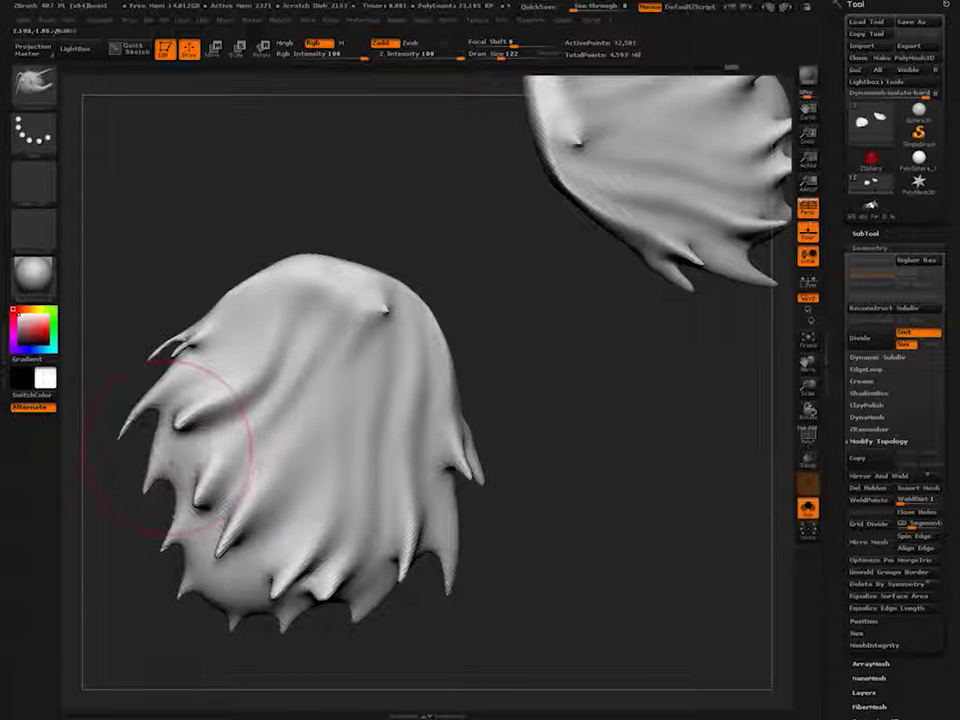
drag(201, 576, 195, 585)
drag(226, 630, 214, 656)
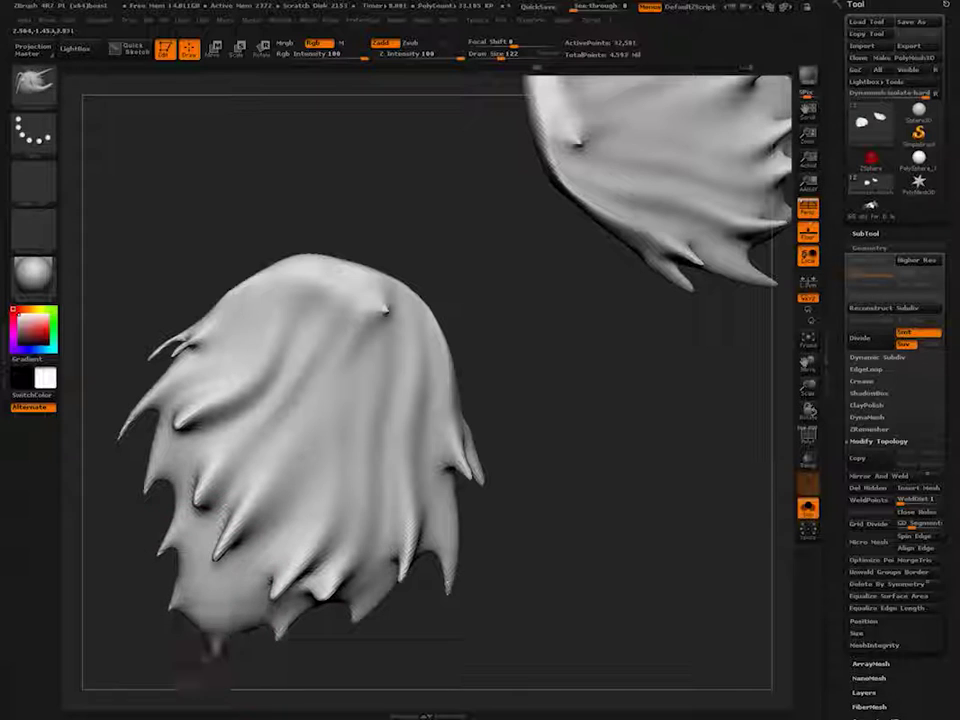
drag(279, 632, 270, 656)
mouse_move(277, 597)
mouse_down()
mouse_move(272, 608)
mouse_move(357, 630)
mouse_up()
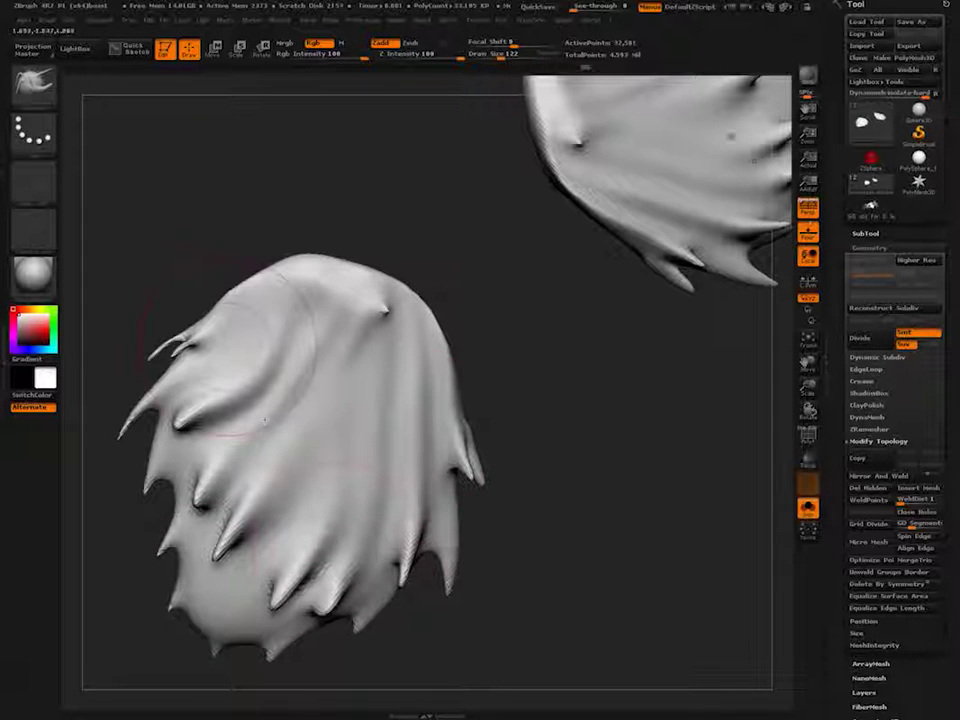
shift+drag(251, 386, 231, 362)
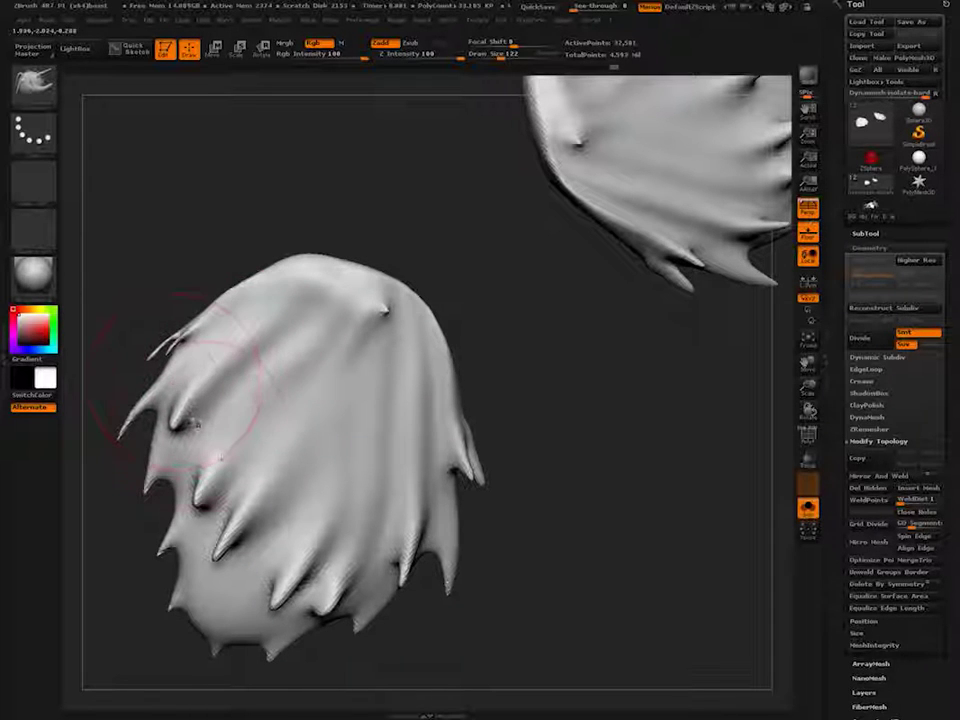
- Switch to the Clay brush and remesh the reshaped shoulder fins with DynaMesh
mouse_move(110, 500)
mouse_down()
mouse_move(150, 470)
mouse_move(204, 370)
mouse_up()
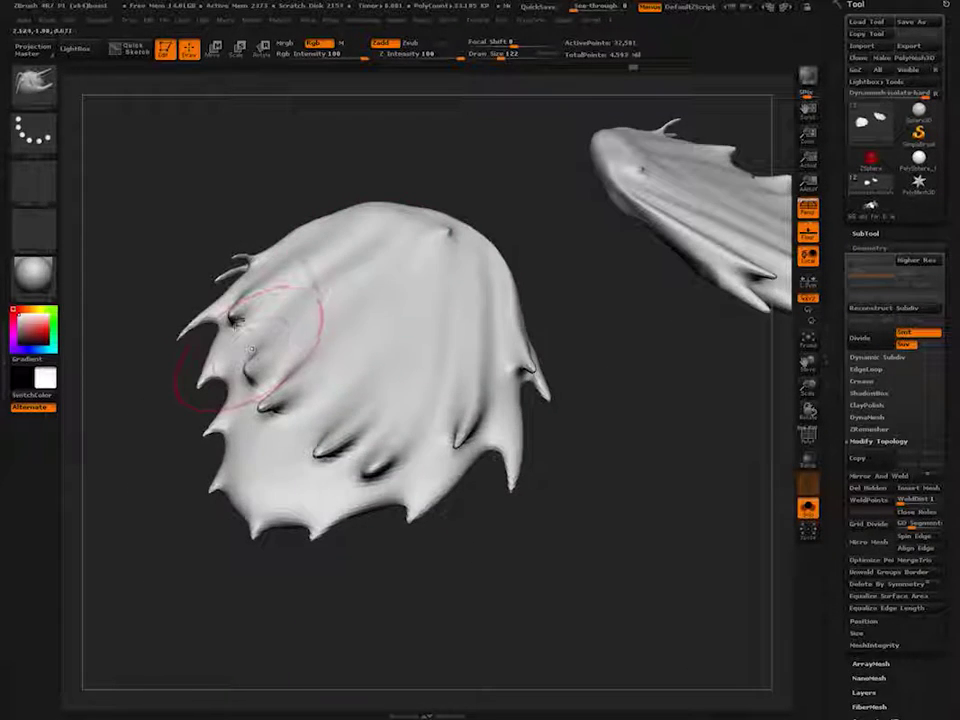
drag(180, 235, 198, 207)
key(b)
key(c)
key(l)
ctrl+drag(146, 301, 165, 298)
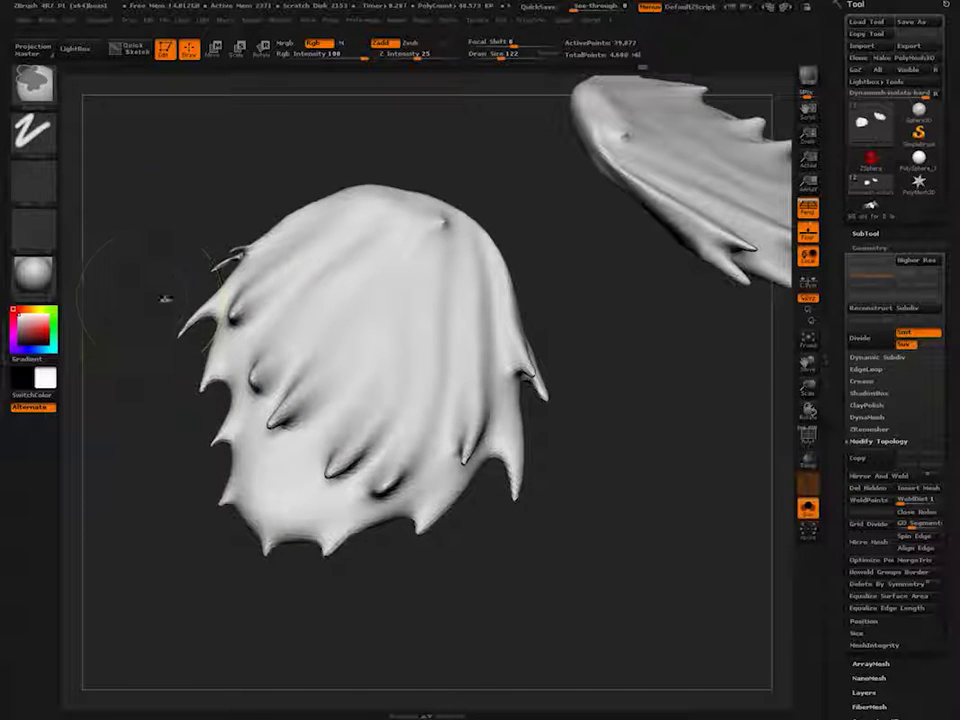
- Thicken the thin forked spikes at the fin's outer corner with the Inflat brush and remesh the fins
mouse_move(196, 243)
mouse_down()
mouse_move(188, 212)
mouse_move(256, 236)
mouse_up()
key(b)
key(i)
key(n)
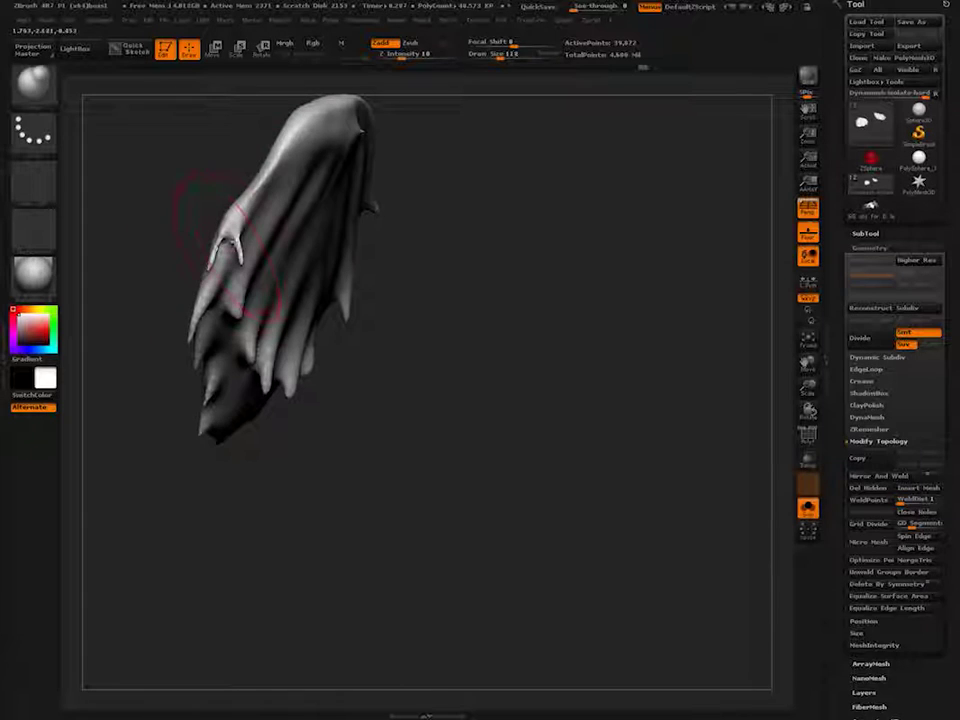
drag(196, 233, 178, 298)
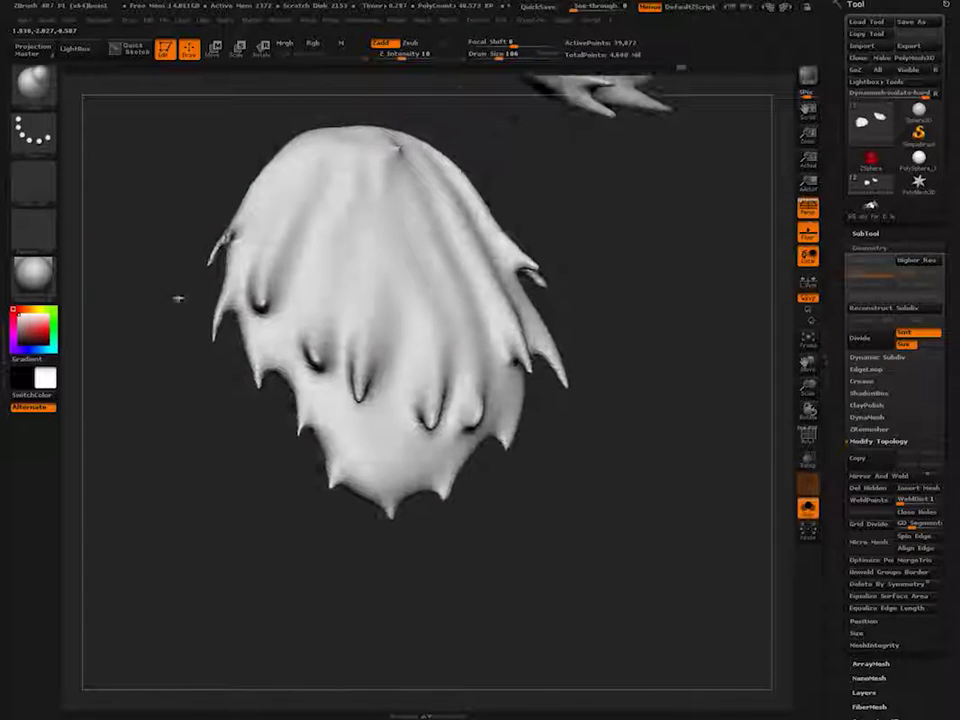
ctrl+drag(154, 411, 158, 498)
drag(194, 415, 171, 409)
mouse_move(171, 409)
mouse_down()
mouse_move(187, 528)
mouse_move(186, 405)
mouse_move(227, 461)
mouse_move(219, 388)
mouse_move(236, 469)
mouse_move(230, 463)
mouse_up()
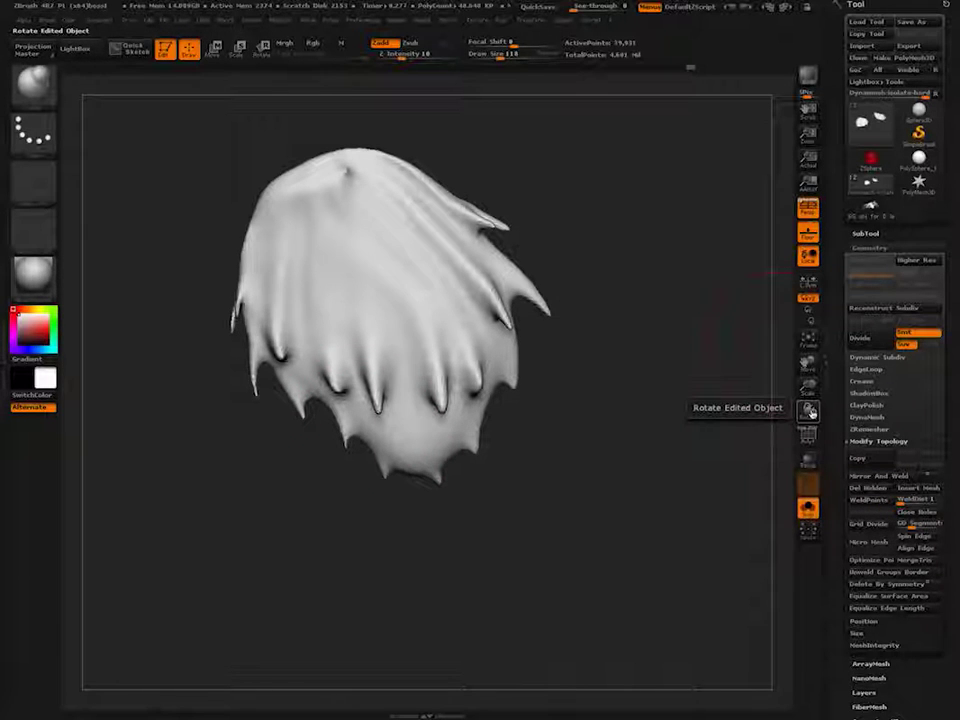
- Delete the second shoulder fin so only one remains, and turn off perspective
alt+drag(324, 86, 262, 284)
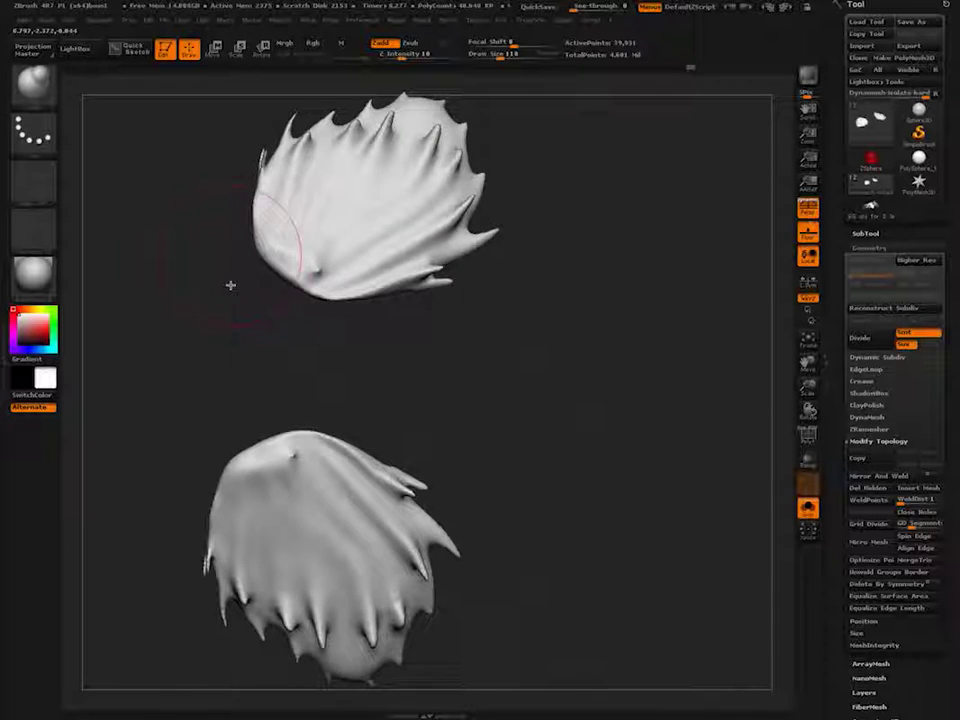
alt+drag(230, 136, 232, 242)
mouse_move(197, 118)
ctrl+alt+shift+mouse_down()
mouse_move(210, 311)
mouse_move(577, 330)
mouse_move(290, 104)
ctrl+alt+shift+mouse_up()
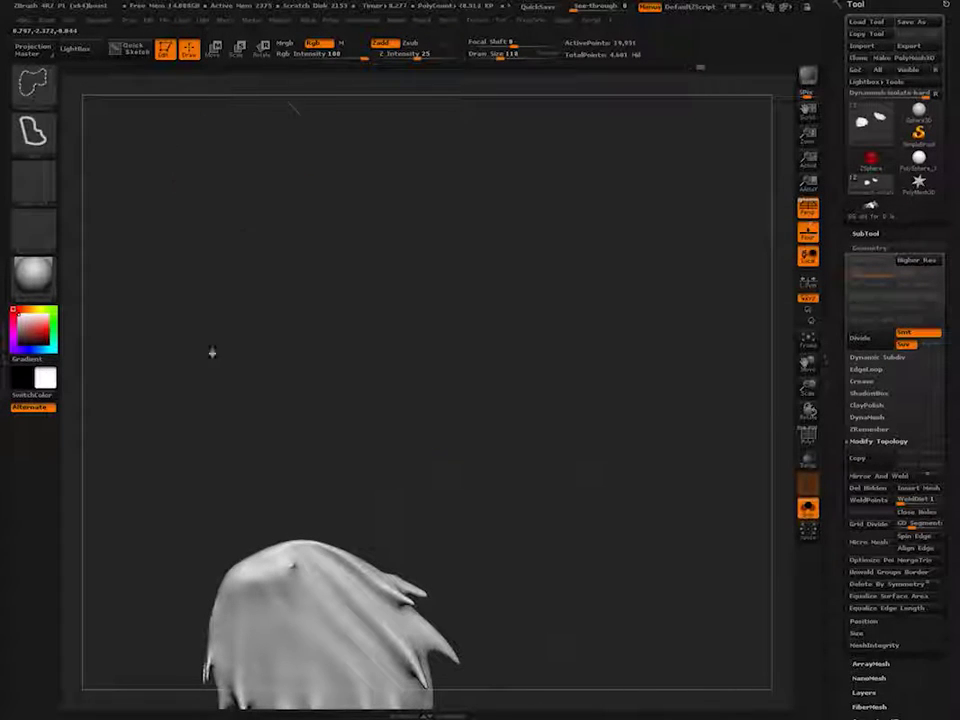
click(867, 491)
drag(305, 466, 286, 443)
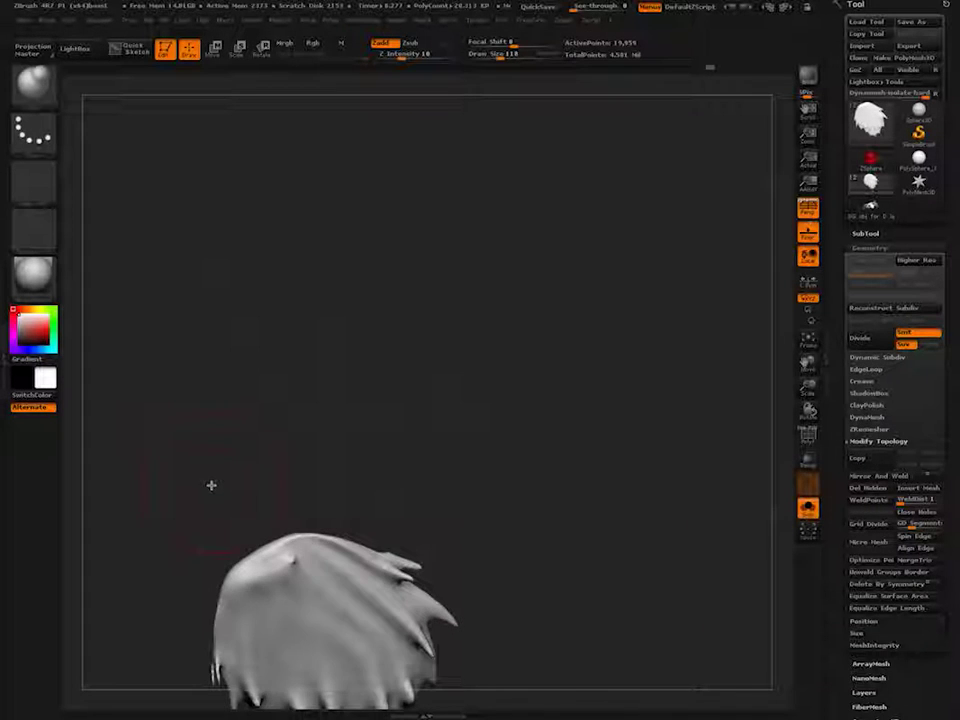
key(p)
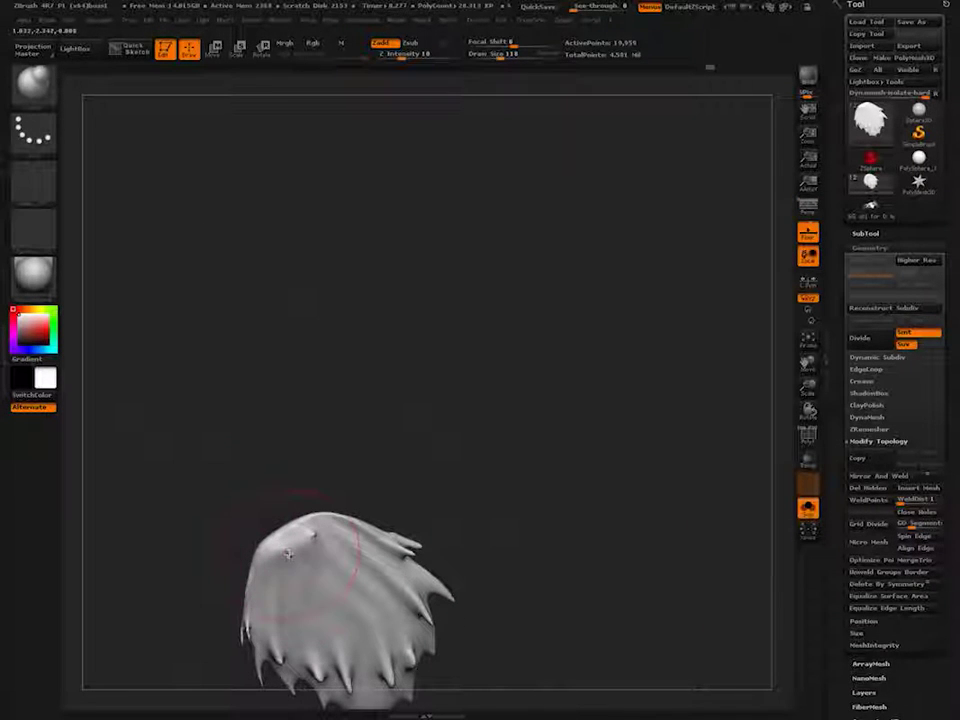
- Move the fin onto the mirror axis with Transpose and rotate it so its spikes spread evenly across that axis
key(w)
drag(291, 508, 295, 317)
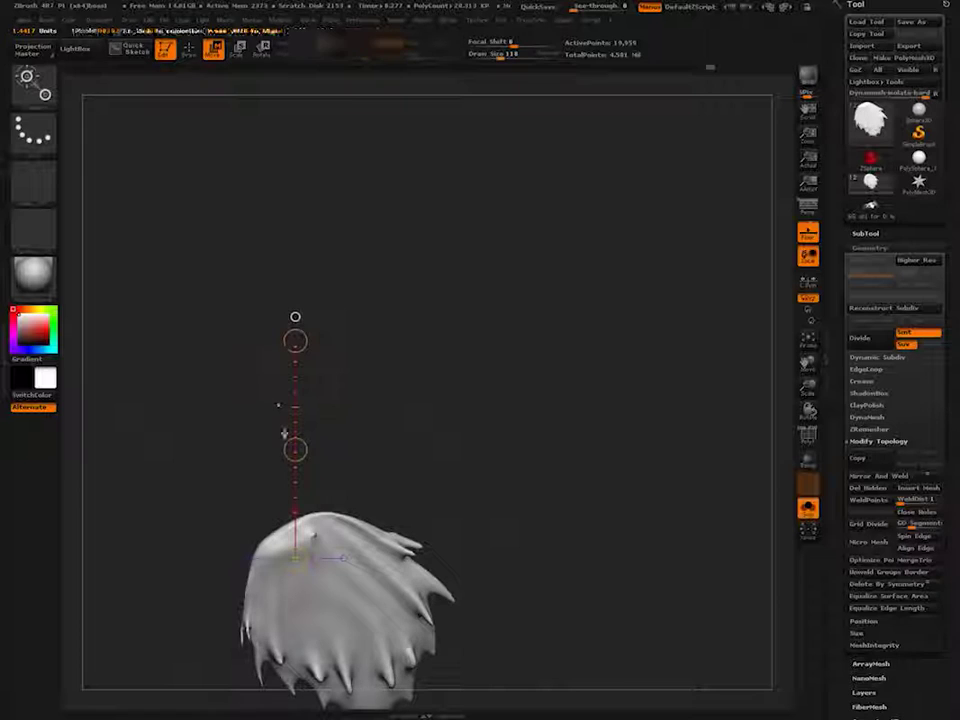
drag(296, 450, 291, 360)
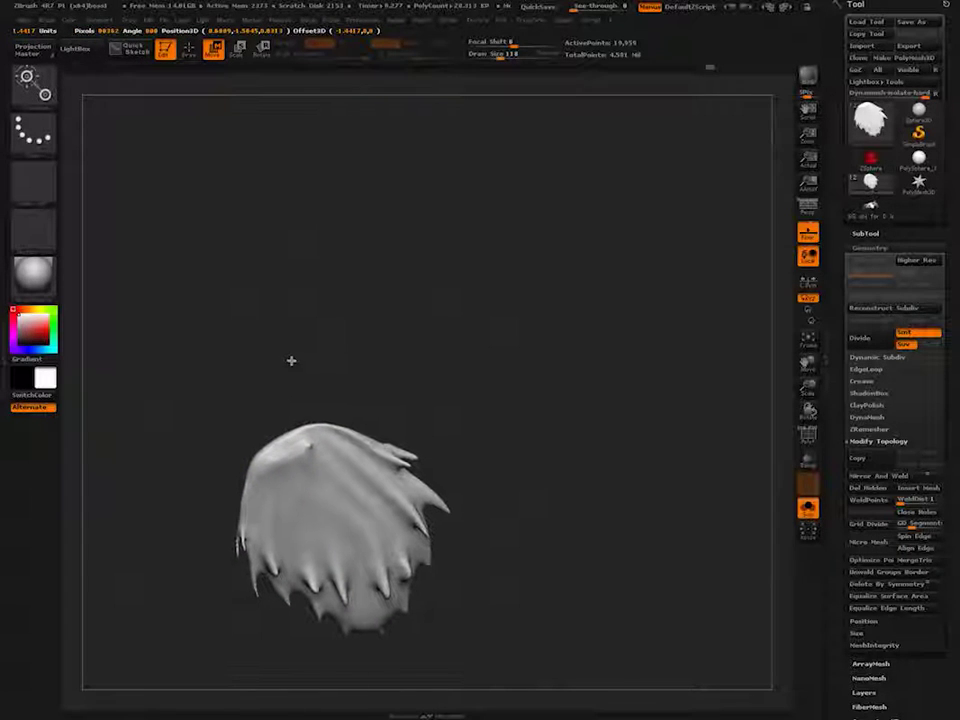
key(r)
shift+drag(288, 464, 212, 605)
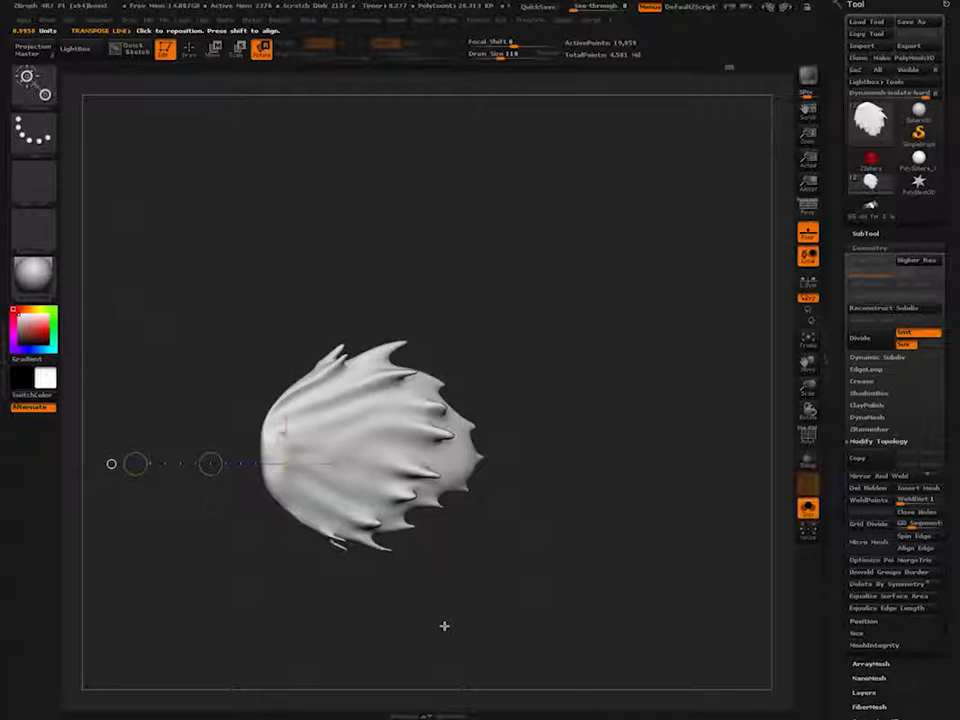
- Mirror and weld the fin into a symmetrical shape, then remesh it with DynaMesh
click(868, 476)
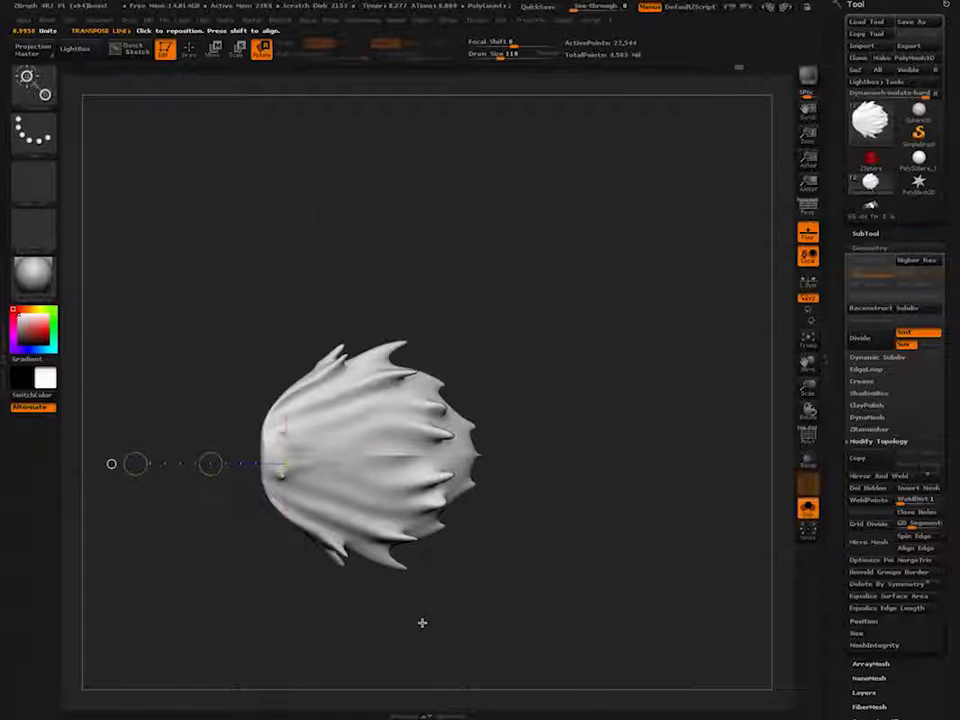
key(q)
ctrl+drag(150, 382, 170, 458)
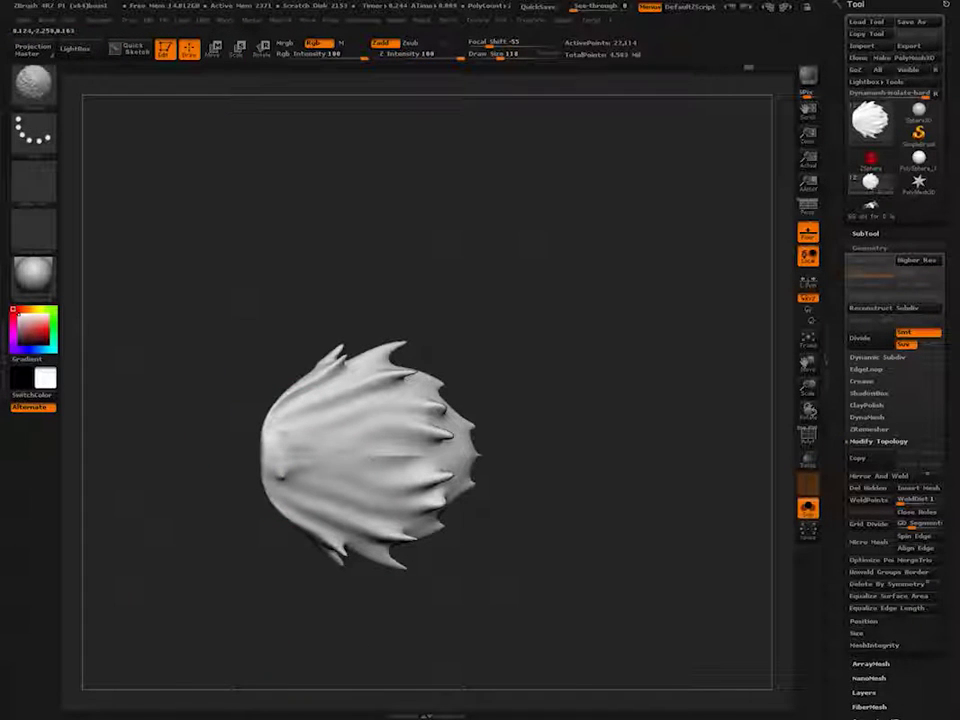
- Set the DynaMesh resolution to 152 and remesh the mirrored fin
mouse_move(240, 486)
mouse_down()
mouse_move(298, 475)
mouse_move(186, 446)
mouse_move(271, 344)
mouse_move(254, 474)
mouse_move(266, 423)
mouse_move(203, 508)
mouse_move(225, 500)
mouse_move(268, 566)
mouse_move(268, 484)
mouse_up()
alt+drag(338, 633, 330, 572)
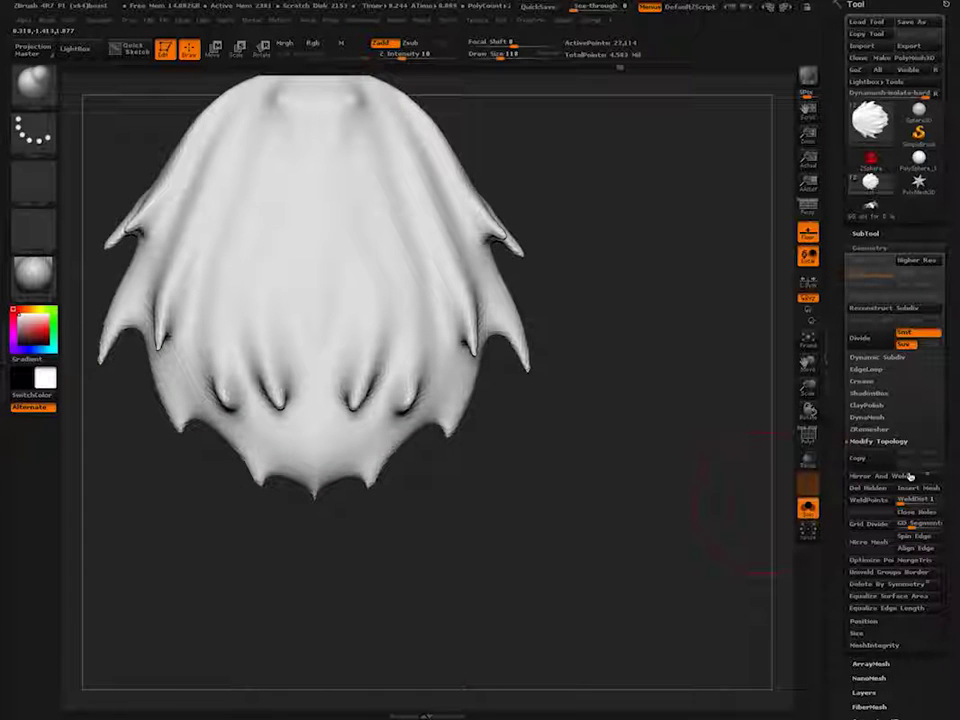
click(880, 418)
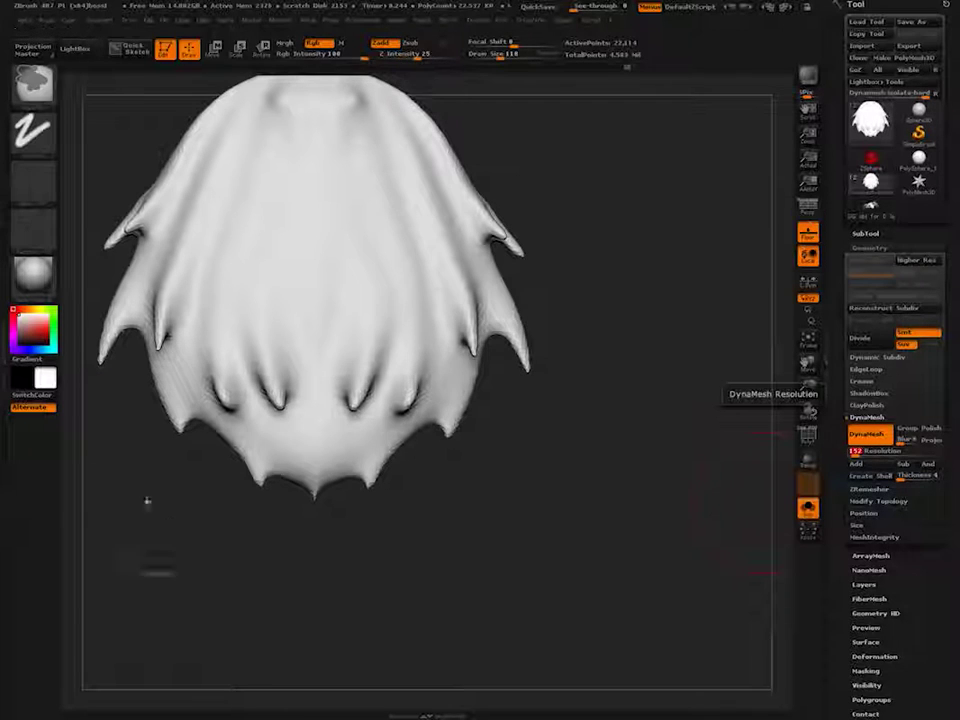
ctrl+drag(138, 513, 147, 588)
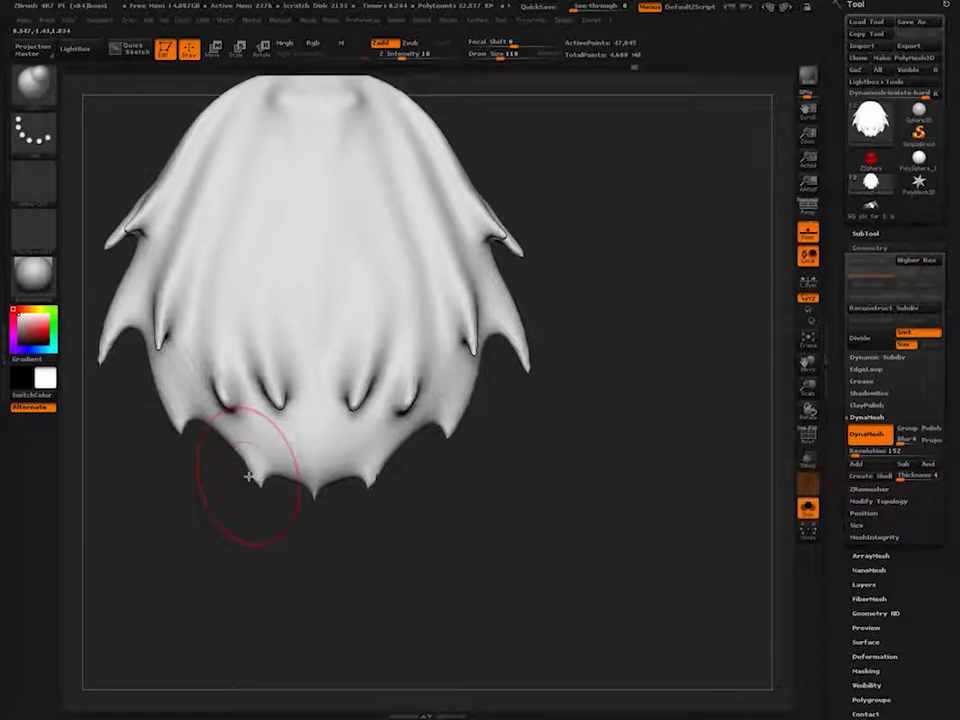
- Pull the central spike of the lower rim and its two neighbours downward with the SnakeHook brush and remesh the fin
key(b)
key(s)
key(h)
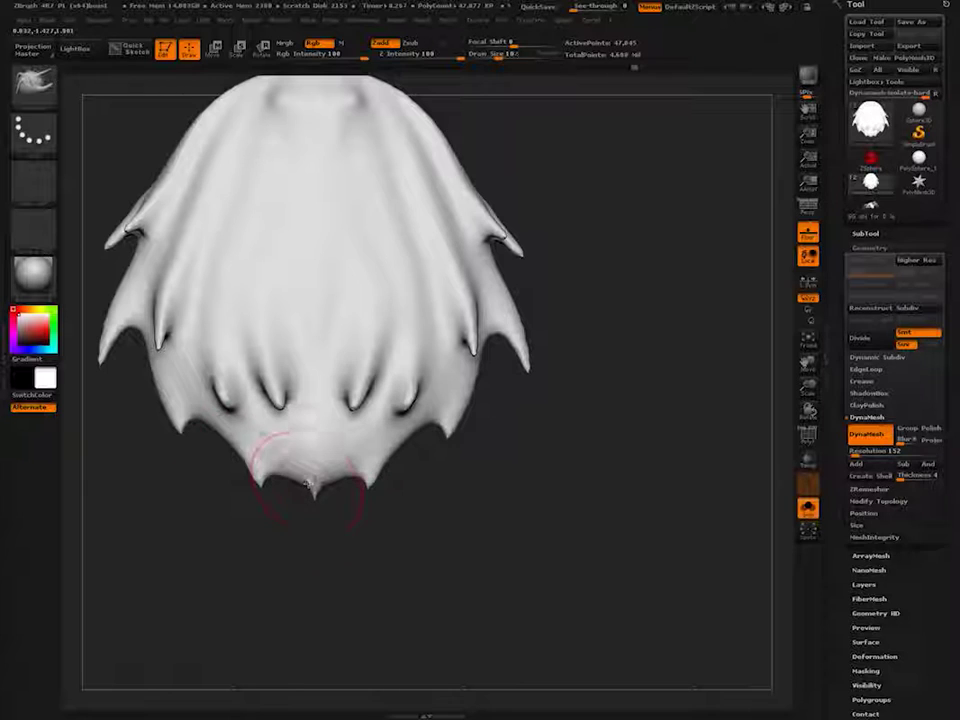
drag(311, 483, 311, 529)
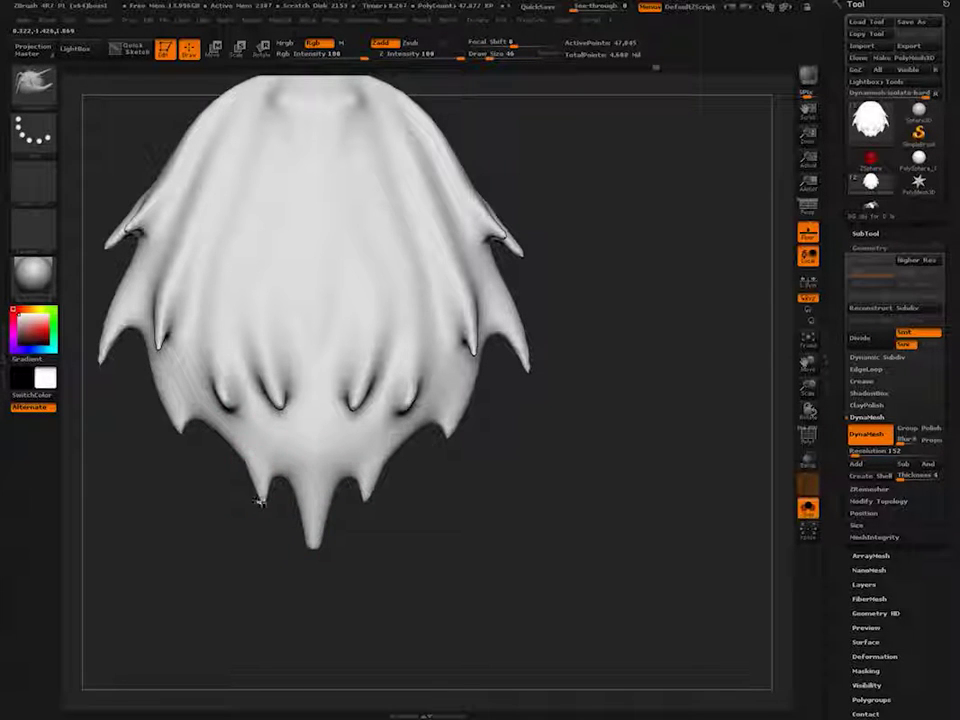
key(])
key(])
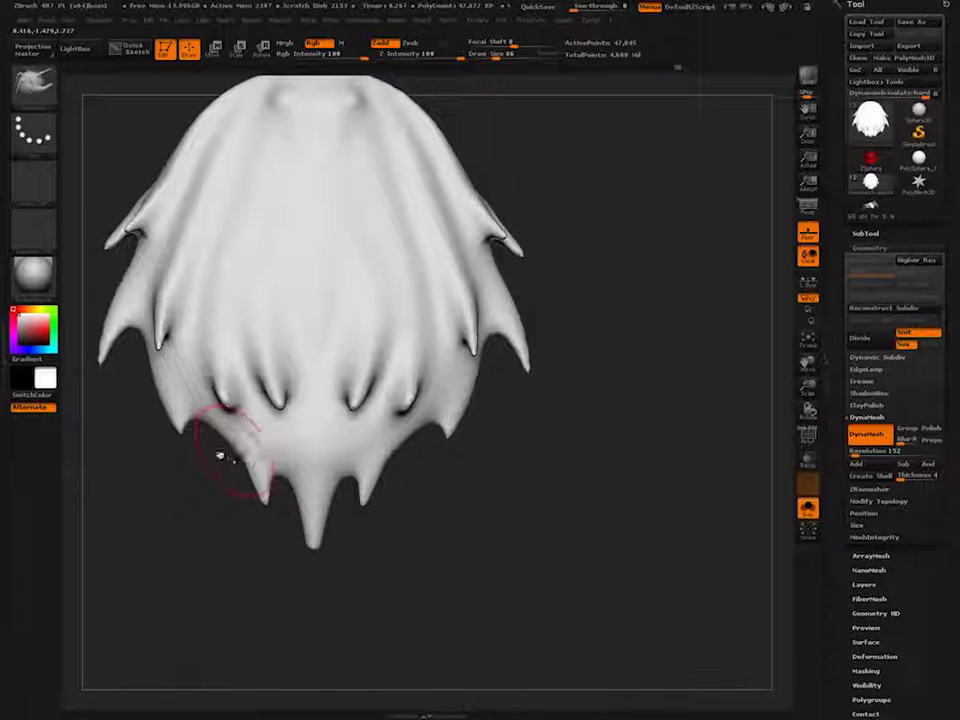
mouse_move(236, 450)
mouse_down()
mouse_move(219, 462)
mouse_move(270, 478)
mouse_move(330, 472)
mouse_up()
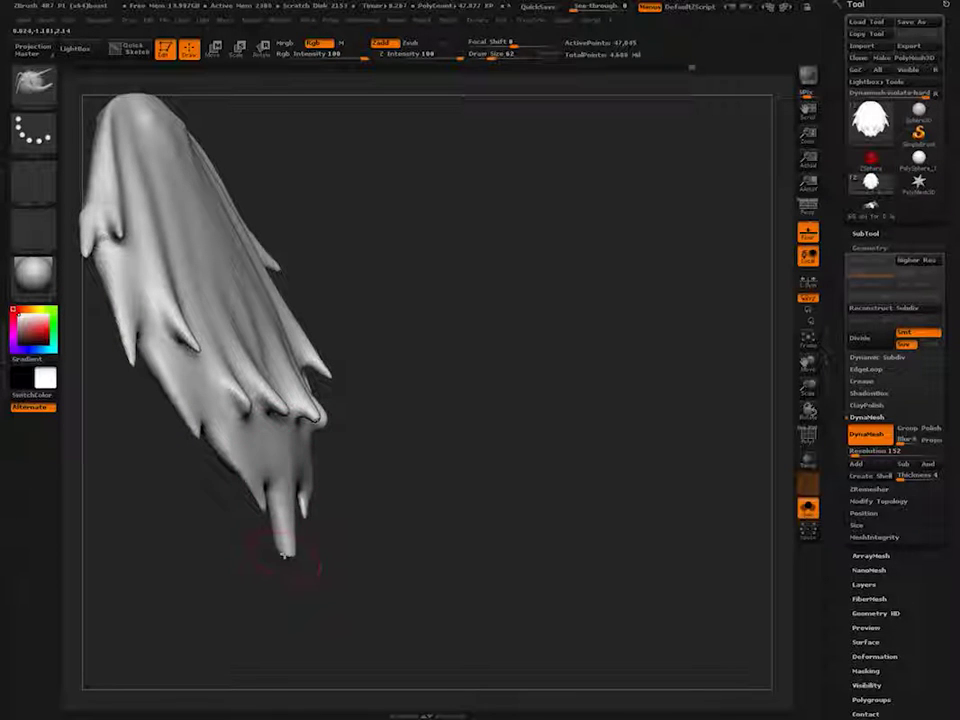
mouse_move(291, 545)
shift+mouse_down()
mouse_move(293, 566)
mouse_move(290, 558)
shift+mouse_up()
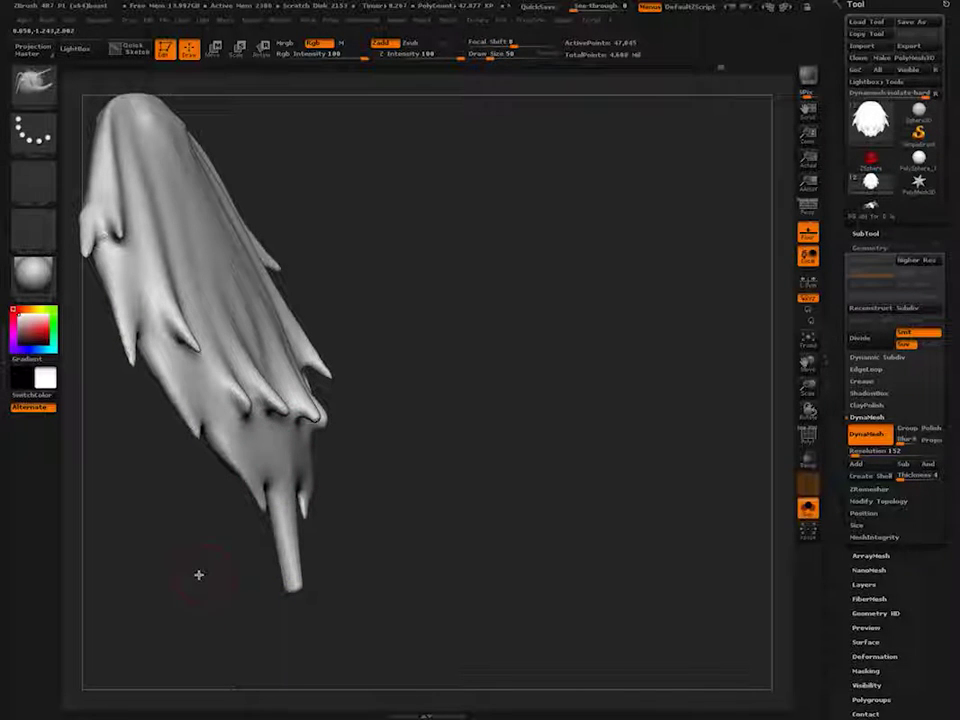
ctrl+drag(154, 557, 172, 621)
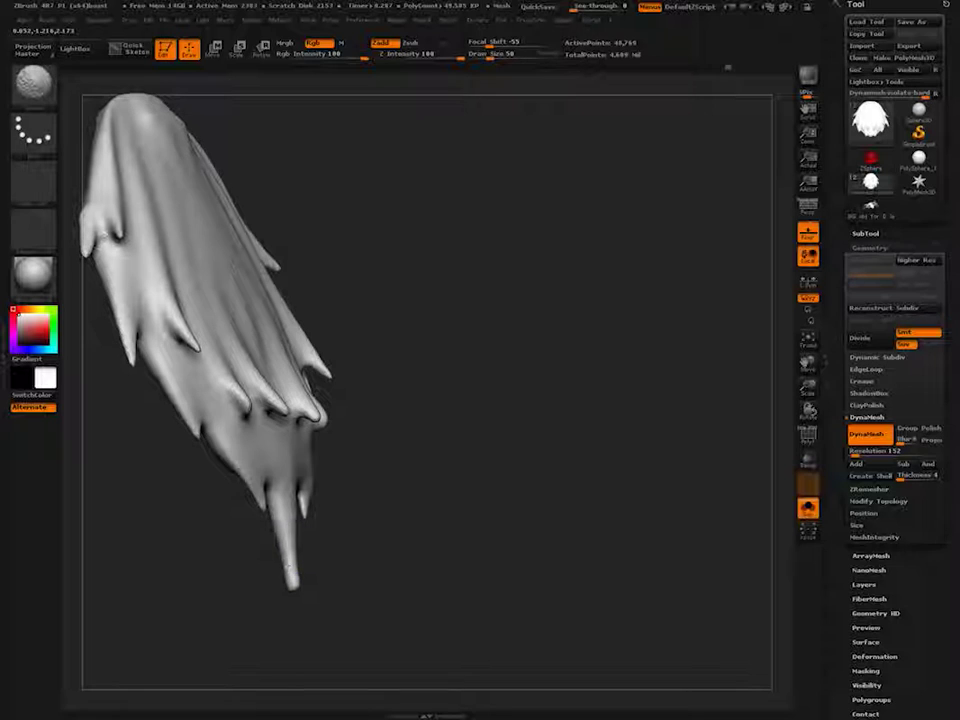
- Lengthen the lower-rim spikes flanking the central one and pull out the row of spikes above them
drag(223, 534, 120, 530)
drag(246, 497, 249, 538)
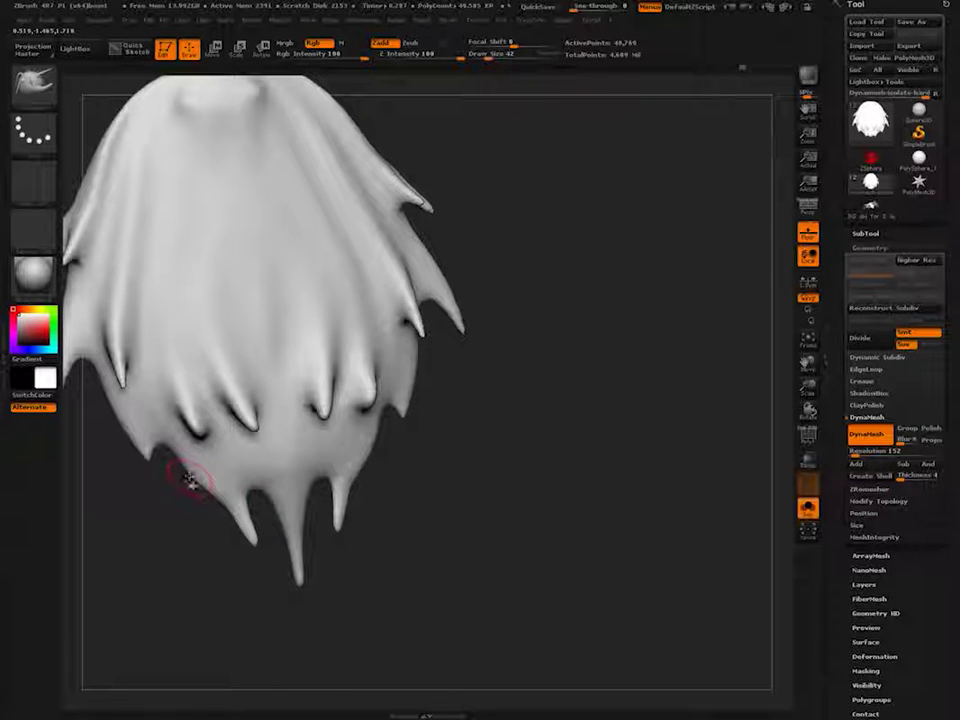
drag(189, 478, 200, 512)
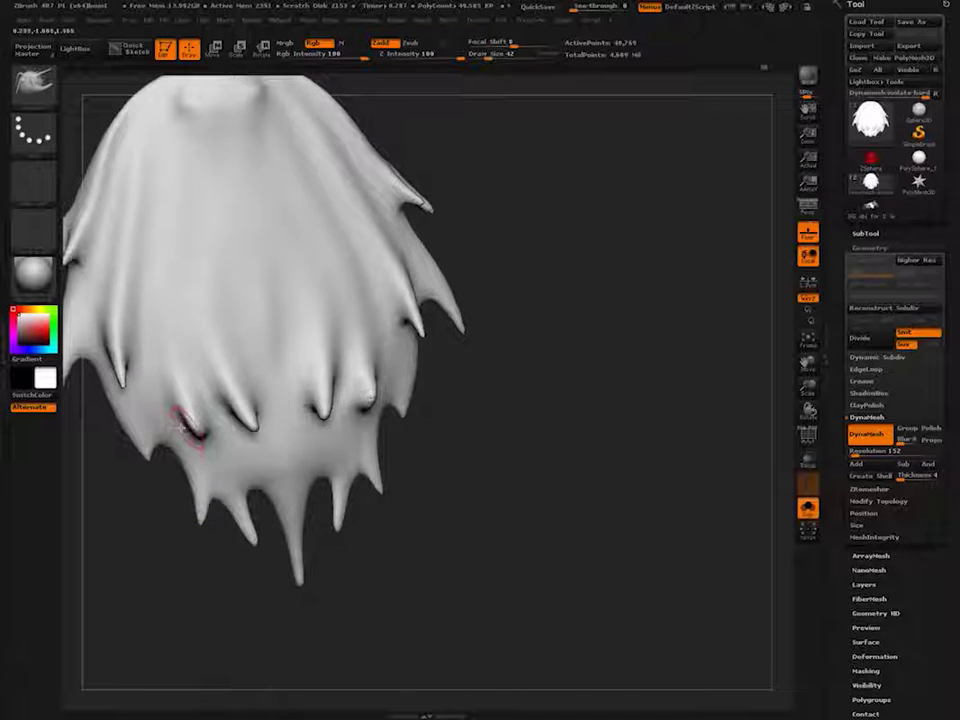
mouse_move(110, 470)
mouse_down()
mouse_move(205, 455)
mouse_move(200, 433)
mouse_move(221, 449)
mouse_up()
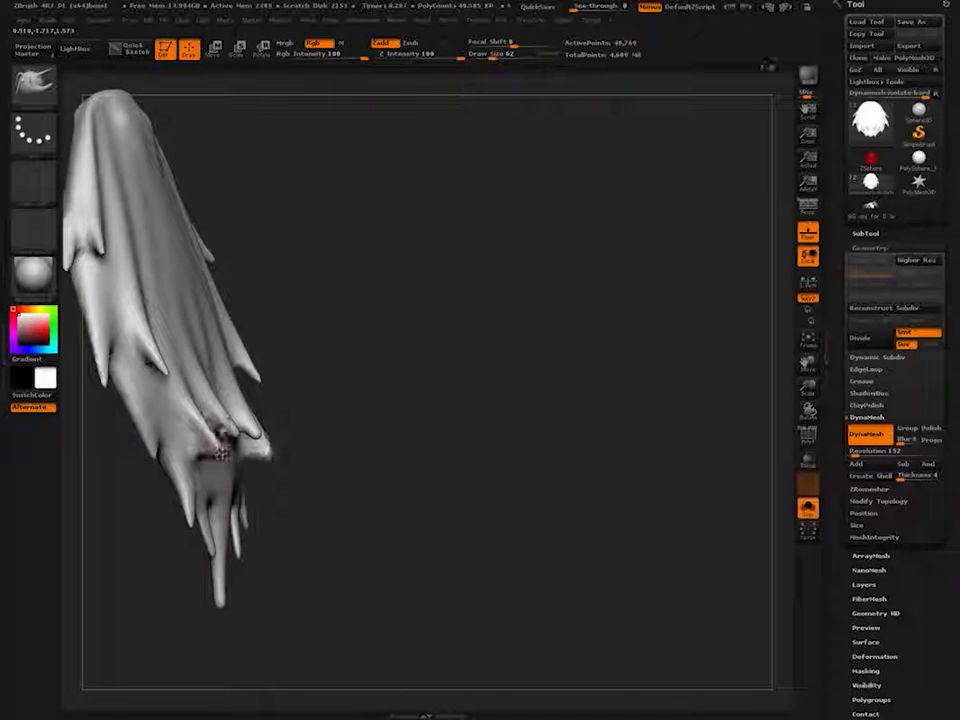
key(])
mouse_move(290, 445)
mouse_down()
mouse_move(196, 402)
mouse_move(177, 370)
mouse_move(165, 371)
mouse_move(185, 346)
mouse_move(167, 375)
mouse_up()
key([)
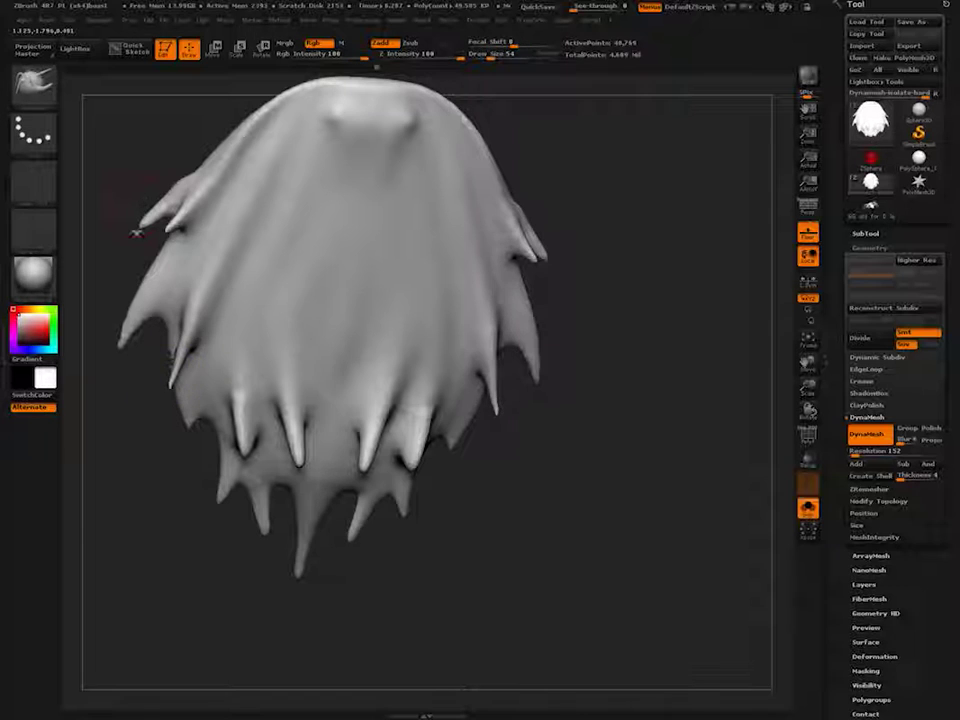
- Stretch the spikes along the fin's outer sides into longer points and remesh with DynaMesh
drag(137, 233, 132, 232)
mouse_move(119, 343)
mouse_down()
mouse_move(115, 363)
mouse_move(155, 372)
mouse_move(152, 420)
mouse_move(164, 424)
mouse_move(148, 460)
mouse_up()
key([)
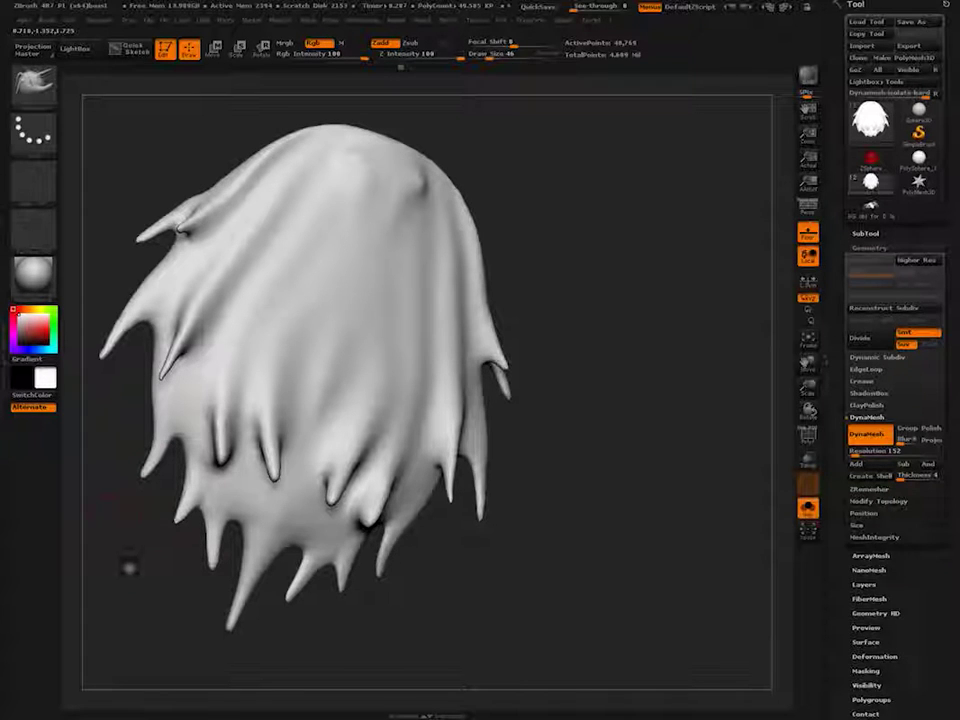
ctrl+drag(109, 553, 124, 624)
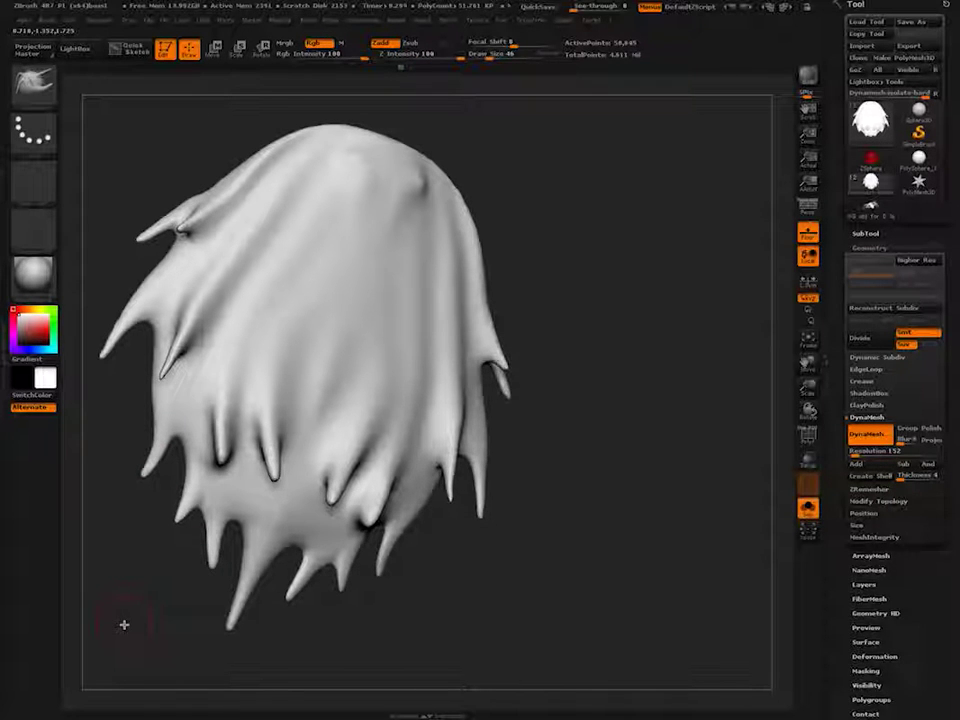
- Build up a raised ridge with ClayBuildup from the fin's crown down to each innermost spike of the middle row
key(b)
key(c)
key(b)
right_drag(245, 366, 295, 318)
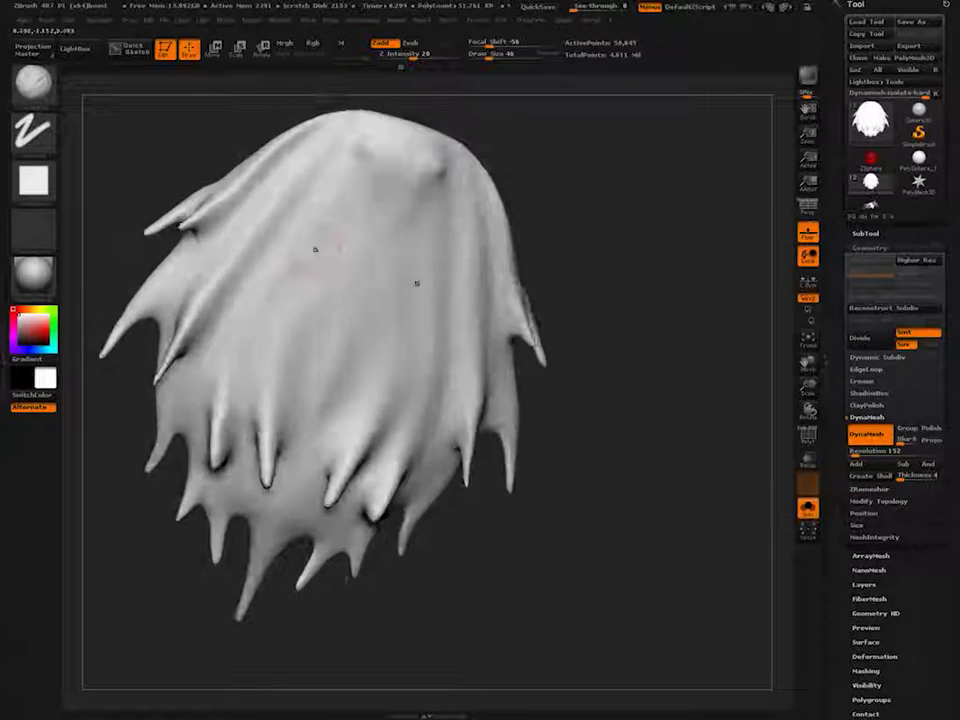
key([)
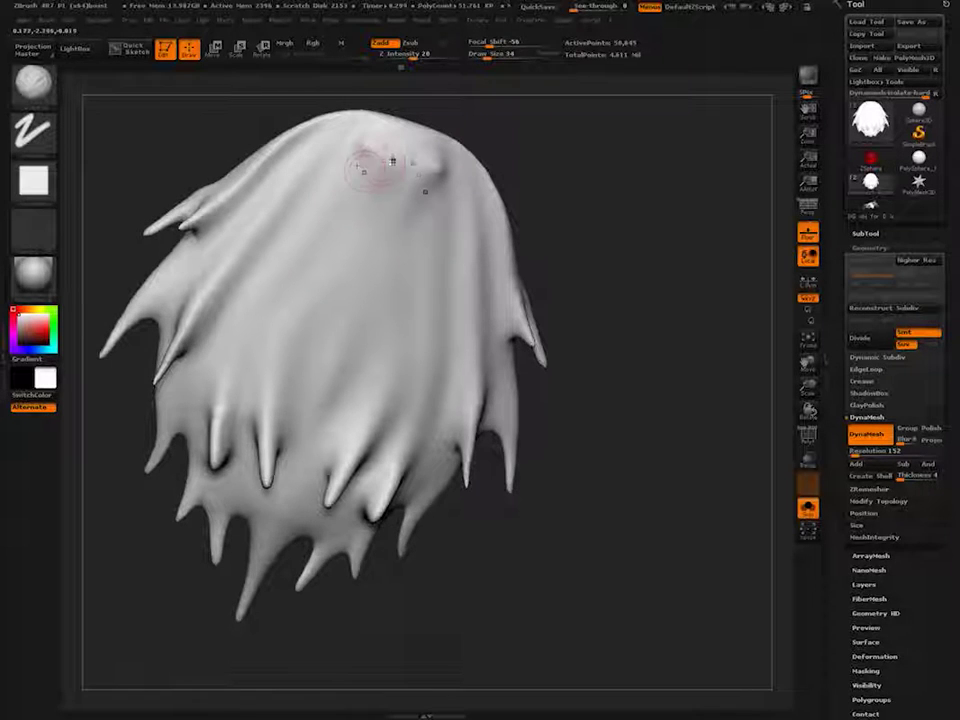
key([)
right_drag(364, 172, 366, 150)
mouse_move(368, 145)
mouse_down()
mouse_move(300, 312)
mouse_move(357, 198)
mouse_move(307, 278)
mouse_move(269, 398)
mouse_move(264, 470)
mouse_up()
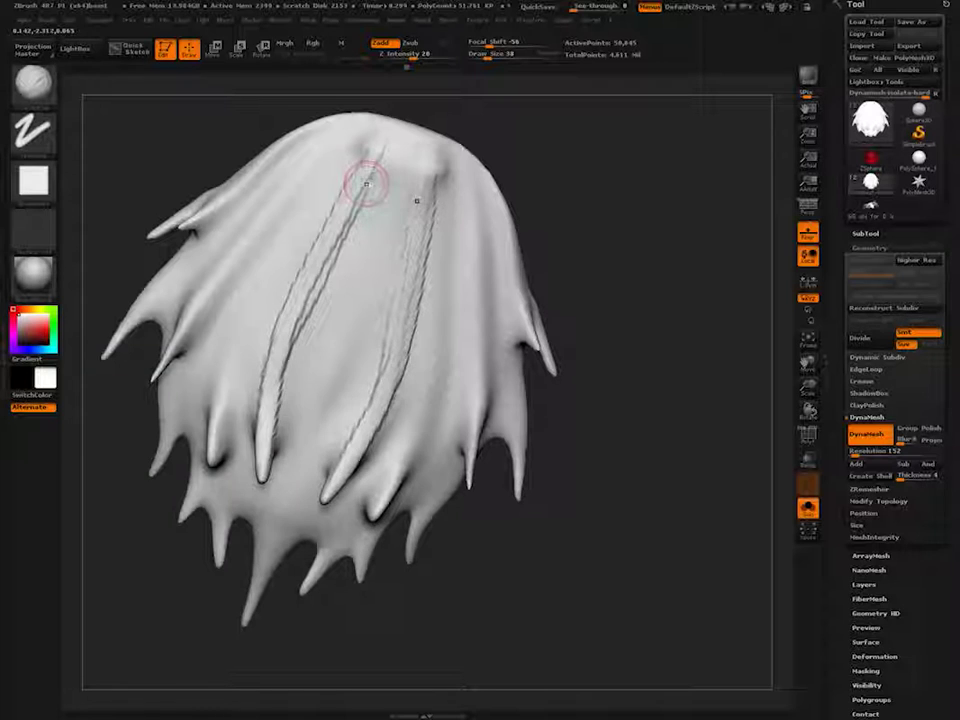
mouse_move(366, 184)
mouse_down()
mouse_move(265, 455)
mouse_move(339, 221)
mouse_move(260, 455)
mouse_up()
drag(286, 262, 358, 150)
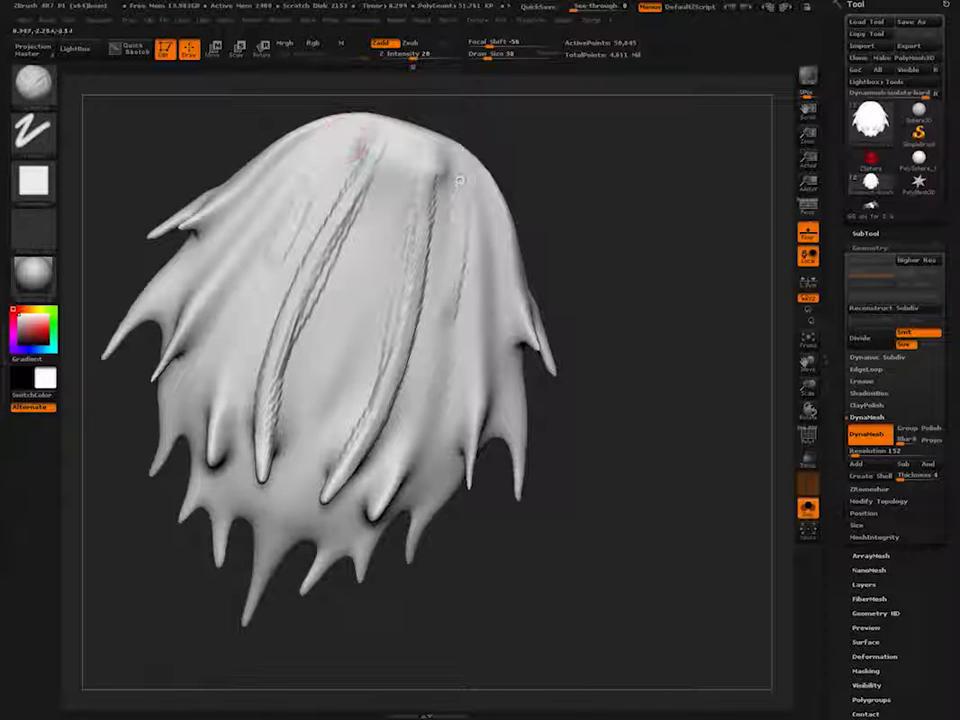
- Build up a second pair of ridges from the crown to the next spikes outward in the middle row
mouse_move(314, 190)
mouse_down()
mouse_move(216, 420)
mouse_move(212, 456)
mouse_move(268, 260)
mouse_move(214, 448)
mouse_up()
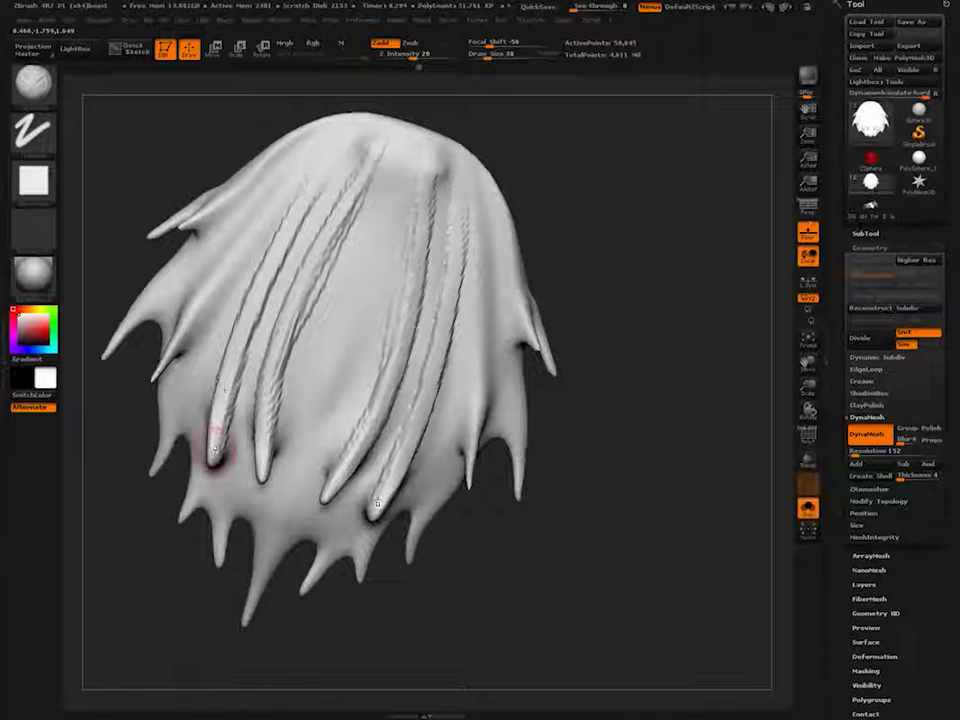
mouse_move(284, 248)
mouse_down()
mouse_move(358, 131)
mouse_move(285, 253)
mouse_up()
mouse_move(349, 162)
mouse_down()
mouse_move(216, 408)
mouse_move(213, 440)
mouse_up()
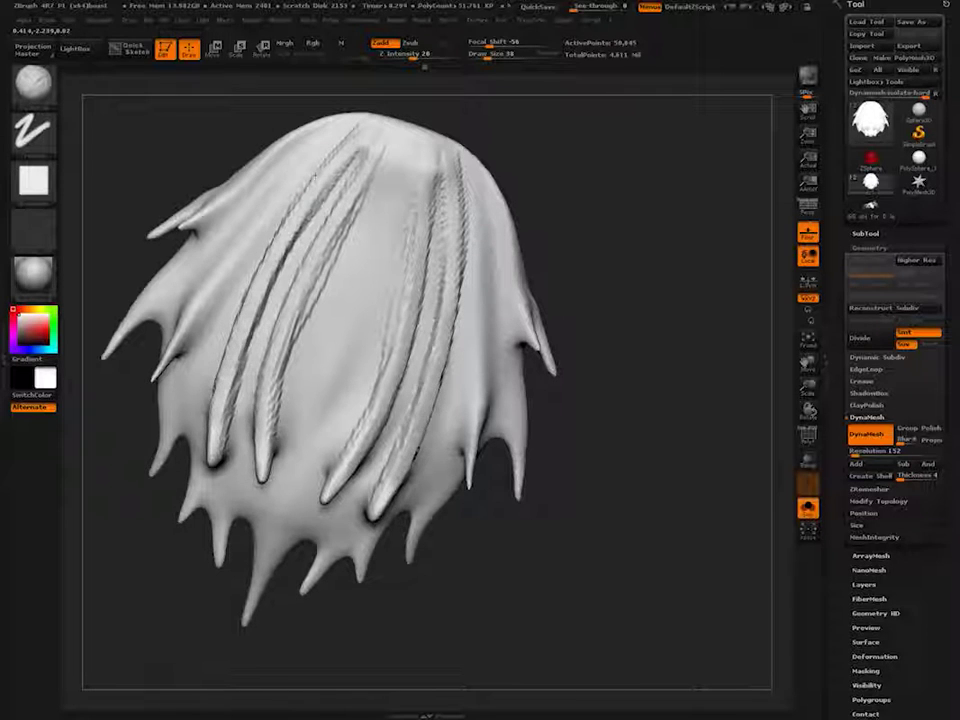
drag(310, 205, 234, 388)
- Add clay ridges along the fin's sides, running from the crown toward the outer spikes
alt+drag(122, 425, 180, 487)
mouse_move(332, 278)
mouse_down()
mouse_move(372, 238)
mouse_move(240, 410)
mouse_up()
mouse_move(386, 214)
mouse_down()
mouse_move(241, 414)
mouse_move(294, 330)
mouse_move(242, 402)
mouse_move(272, 280)
mouse_up()
mouse_move(205, 468)
mouse_down()
mouse_move(249, 425)
mouse_move(202, 376)
mouse_up()
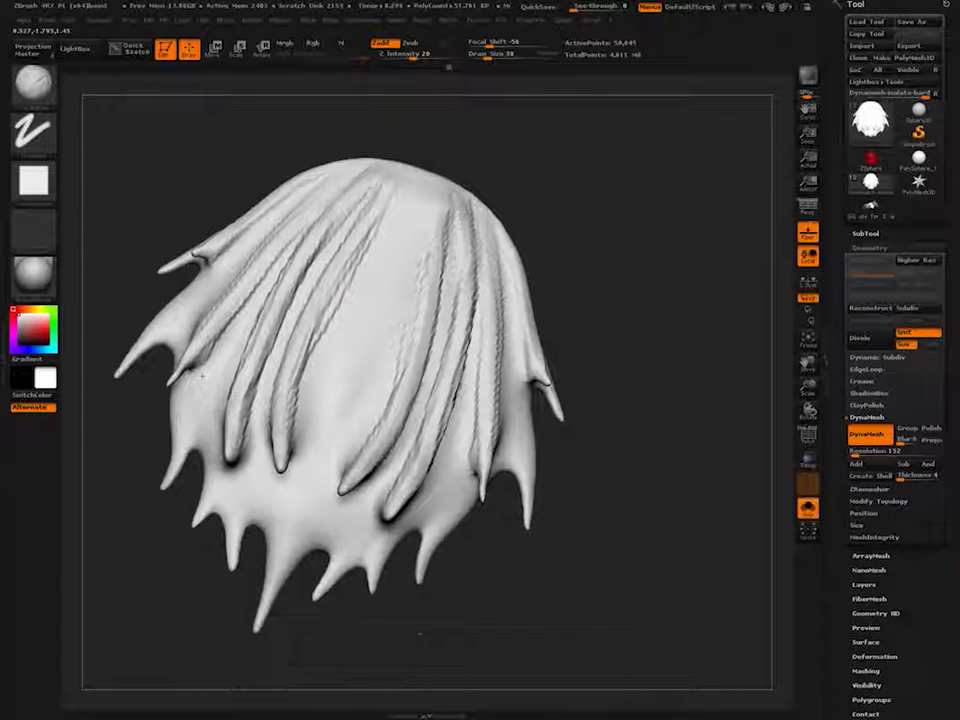
- Fill the fin's centre with long clay strands down to the longest spike and build up the small spike beside it
drag(409, 208, 274, 581)
drag(385, 300, 280, 570)
drag(337, 430, 282, 571)
mouse_move(420, 192)
mouse_down()
mouse_move(320, 478)
mouse_move(253, 608)
mouse_up()
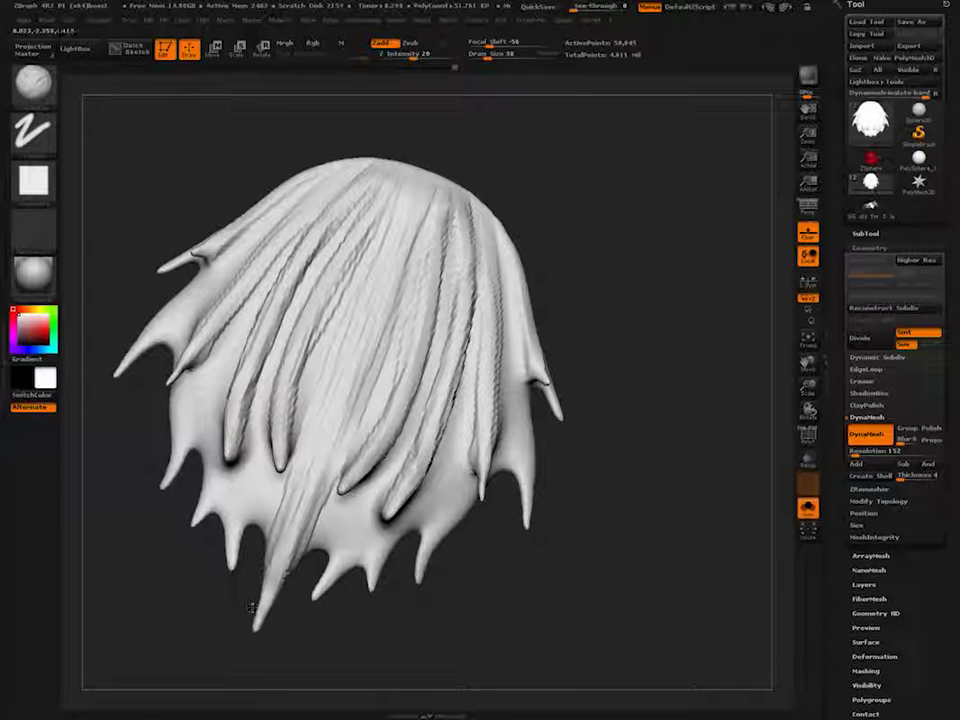
mouse_move(247, 489)
mouse_down()
mouse_move(234, 543)
mouse_move(231, 524)
mouse_up()
mouse_move(207, 543)
mouse_down()
mouse_move(251, 285)
mouse_move(240, 385)
mouse_up()
- Turn on backface masking for the ClayBuildup brush and smooth away the stroke marks on the fin's underside
alt+drag(198, 588, 177, 435)
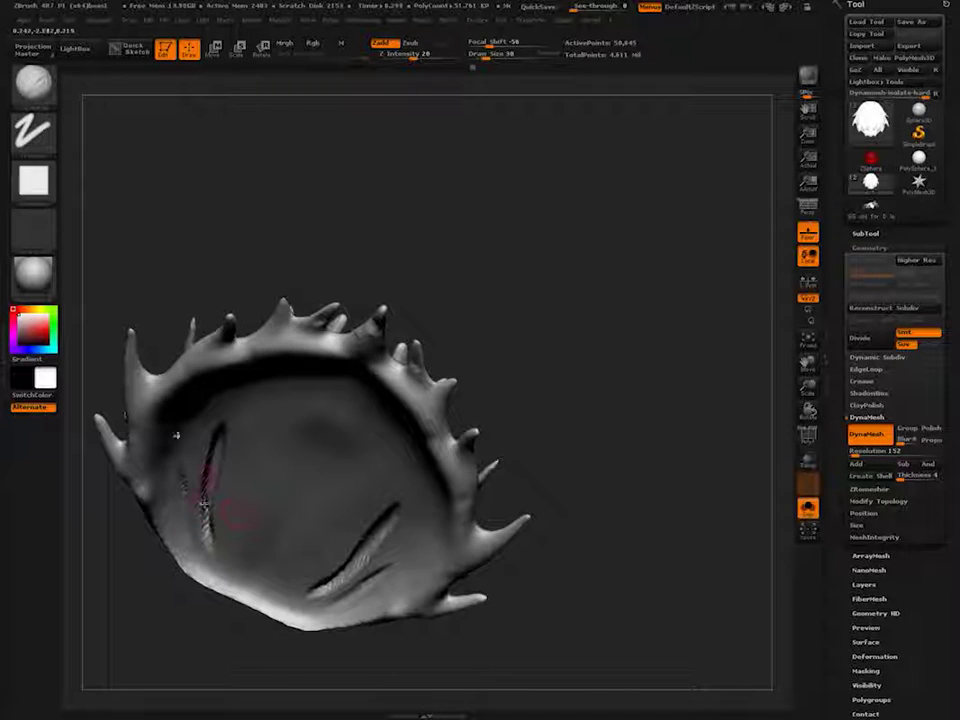
click(46, 20)
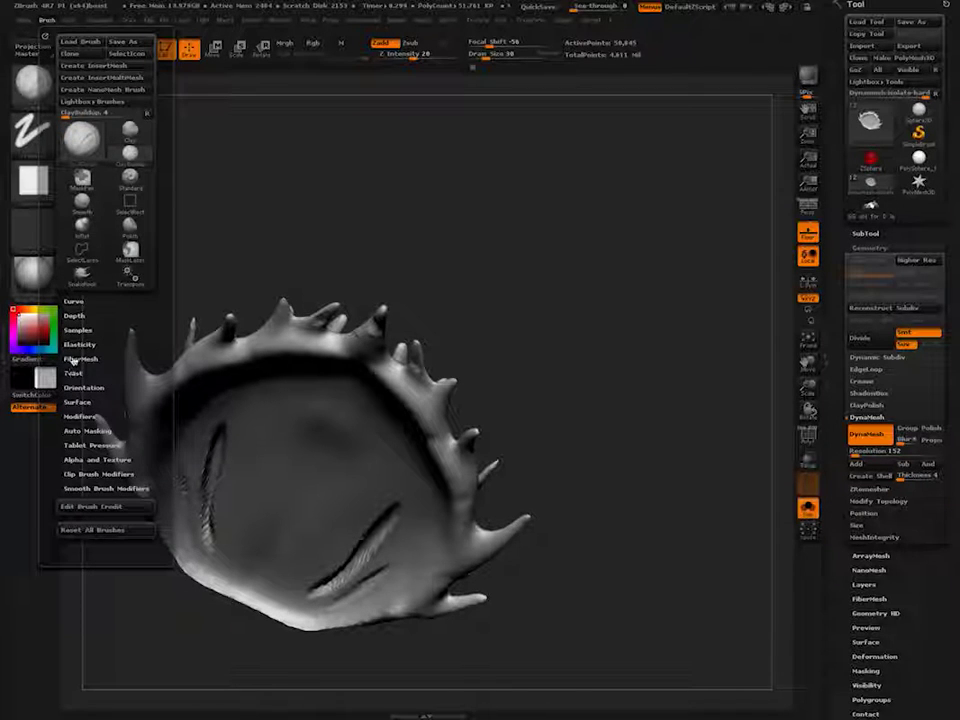
click(73, 430)
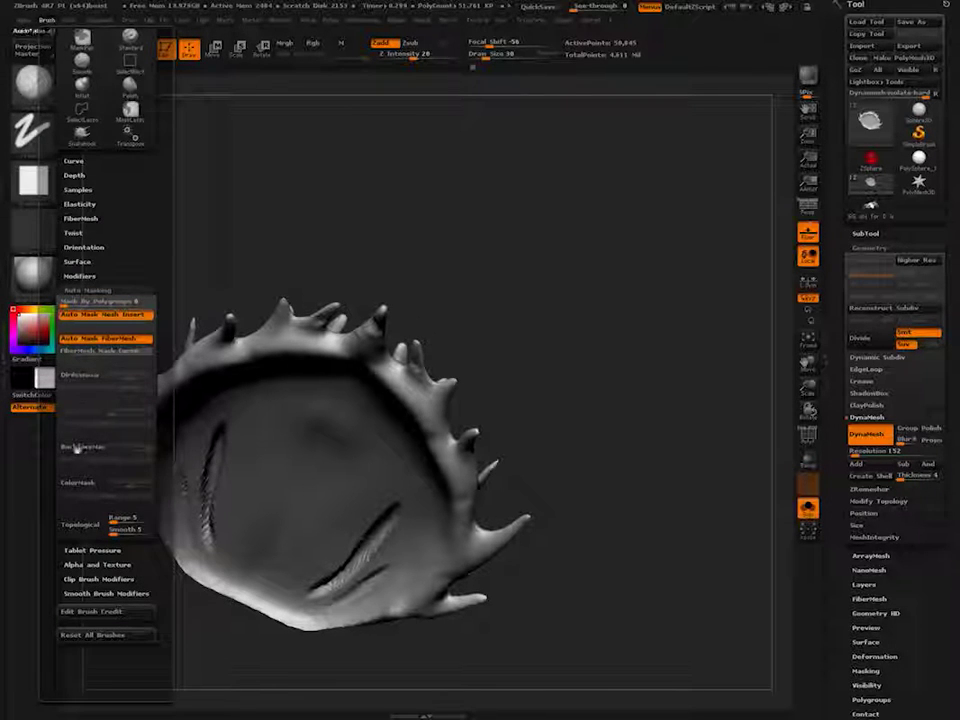
click(77, 449)
shift+drag(220, 436, 207, 542)
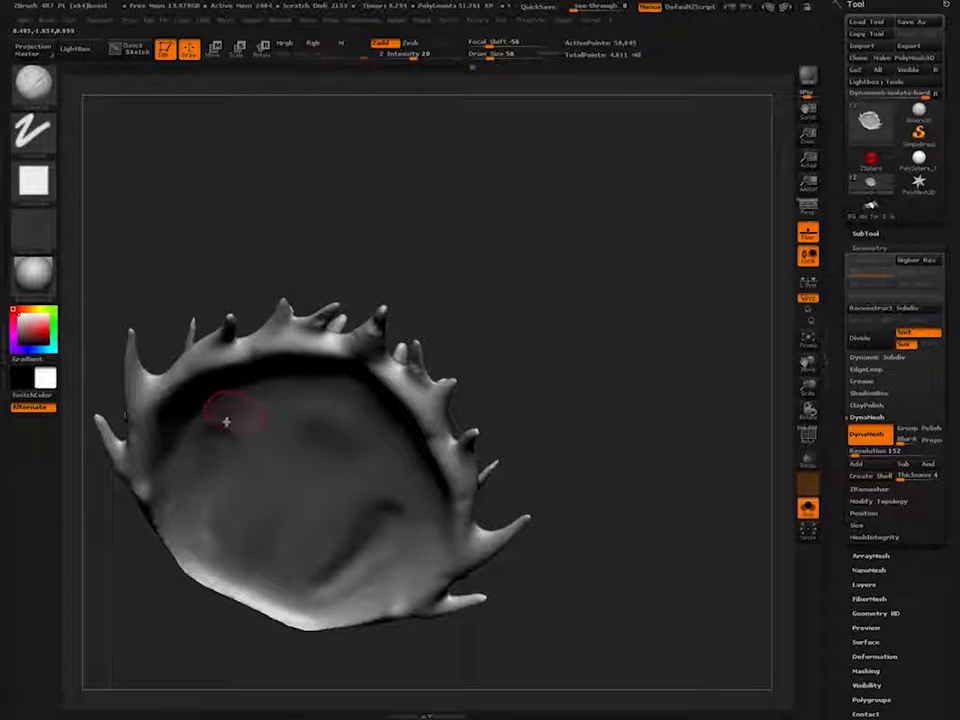
- Rebuild the smoothed-out ridges on the fin's outer surface with long clay strokes from the crown to the middle-row spikes
right_drag(225, 420, 205, 600)
right_drag(195, 473, 216, 413)
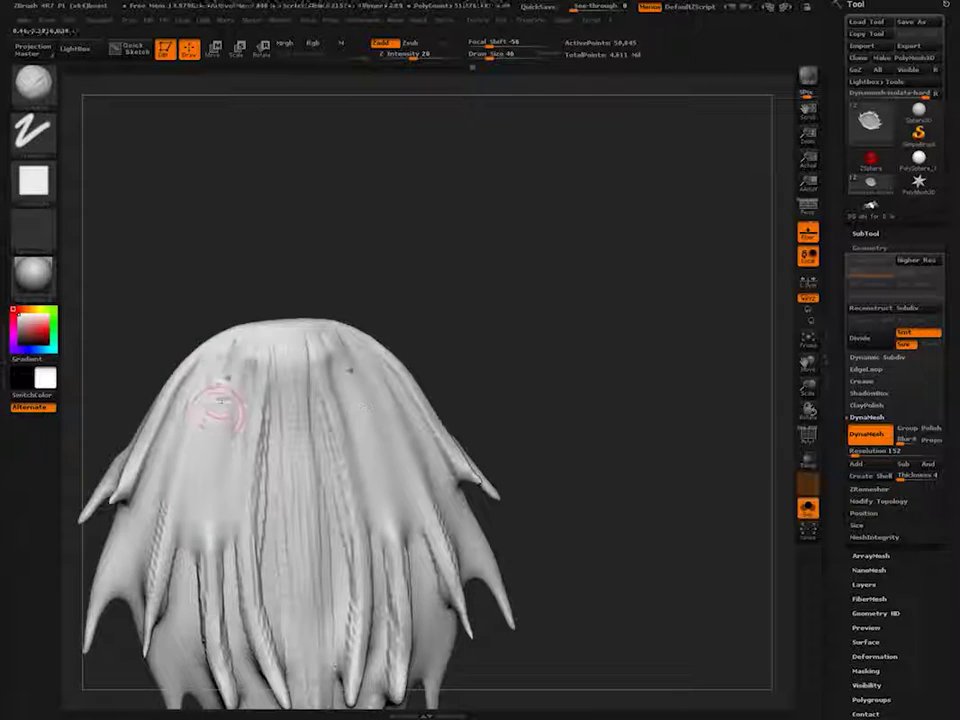
drag(221, 380, 213, 580)
mouse_move(236, 345)
mouse_down()
mouse_move(225, 590)
mouse_move(212, 621)
mouse_up()
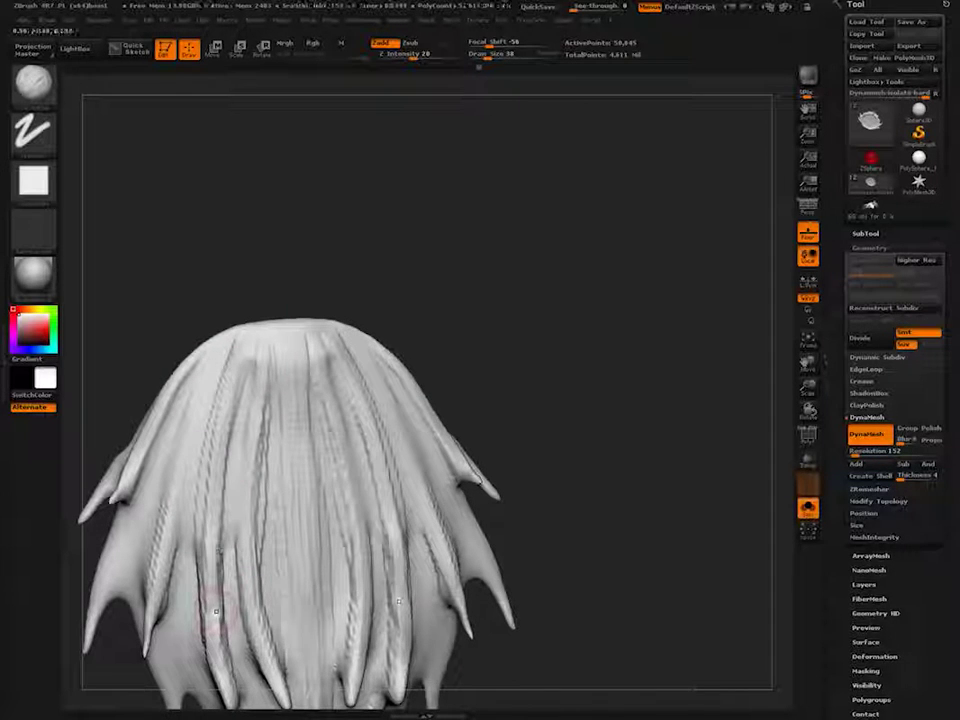
mouse_move(254, 400)
mouse_down()
mouse_move(212, 628)
mouse_move(208, 592)
mouse_up()
alt+right_drag(180, 462, 245, 340)
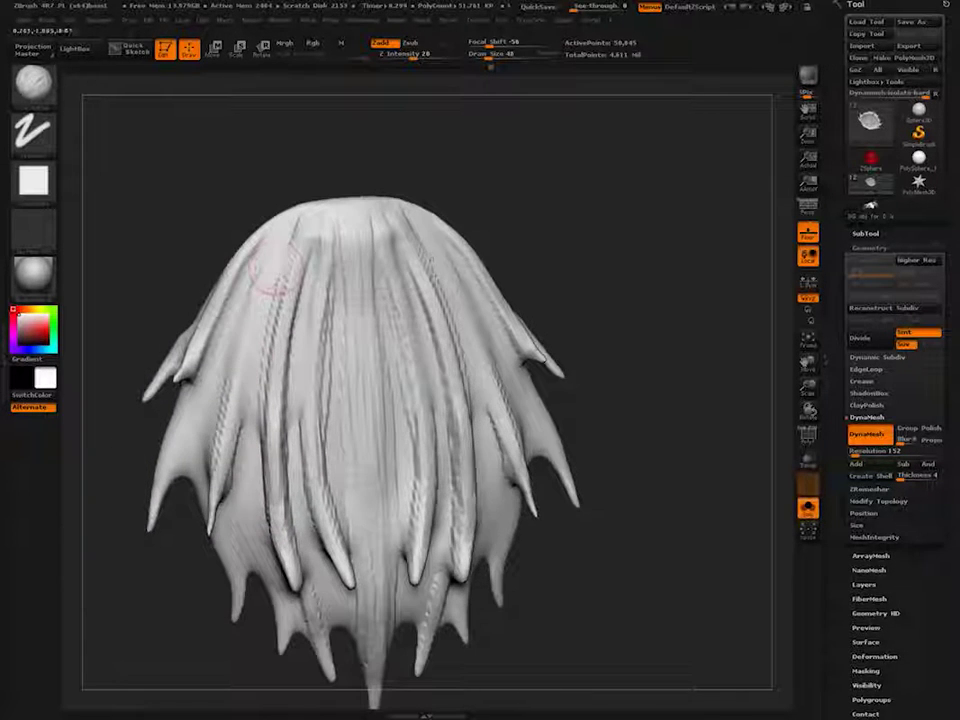
- Add long clay strands along the fin's side, running from the crown down to the lower spikes
drag(272, 285, 237, 418)
drag(240, 347, 221, 450)
right_drag(221, 450, 236, 456)
drag(254, 440, 262, 568)
drag(258, 522, 273, 585)
mouse_move(226, 538)
mouse_down()
mouse_move(243, 592)
mouse_move(240, 578)
mouse_up()
right_drag(236, 561, 260, 556)
- Build up the outer side spike with clay strokes down to its tip and extend its ridge up towards the crown
drag(192, 410, 168, 503)
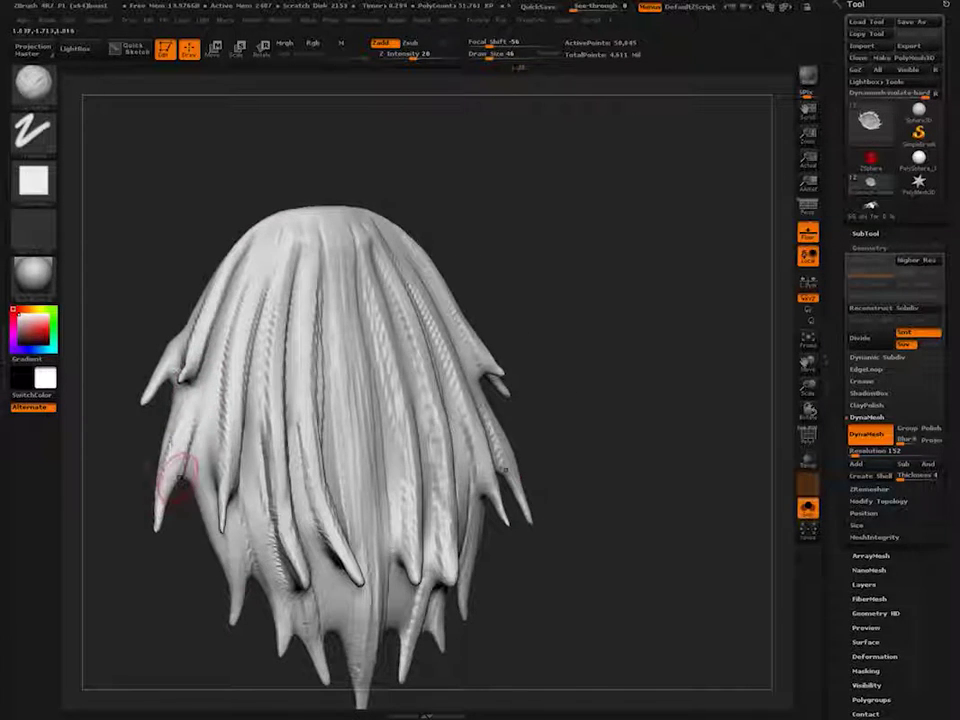
drag(220, 328, 160, 520)
drag(195, 400, 158, 529)
right_drag(222, 458, 133, 454)
mouse_move(270, 240)
mouse_down()
mouse_move(268, 412)
mouse_move(252, 353)
mouse_up()
right_drag(295, 379, 304, 272)
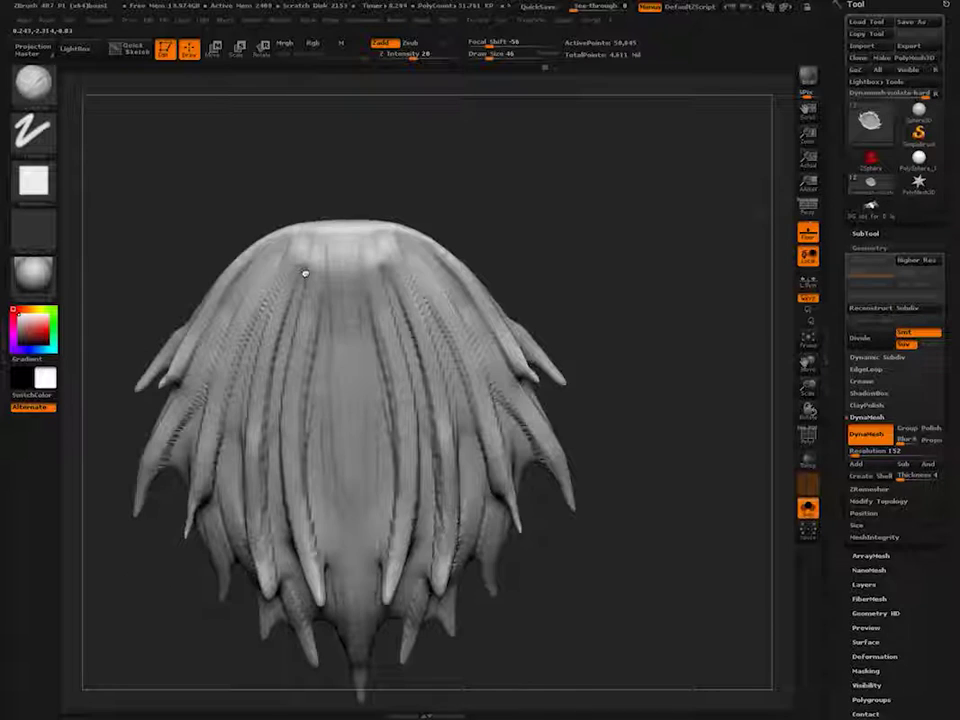
- Lay long clay ridges from the edge of the crown down to the middle-row side spikes
drag(304, 272, 321, 300)
drag(310, 254, 241, 485)
drag(259, 281, 208, 483)
drag(252, 293, 204, 495)
mouse_move(203, 440)
right_down()
mouse_move(201, 520)
mouse_move(208, 400)
right_up()
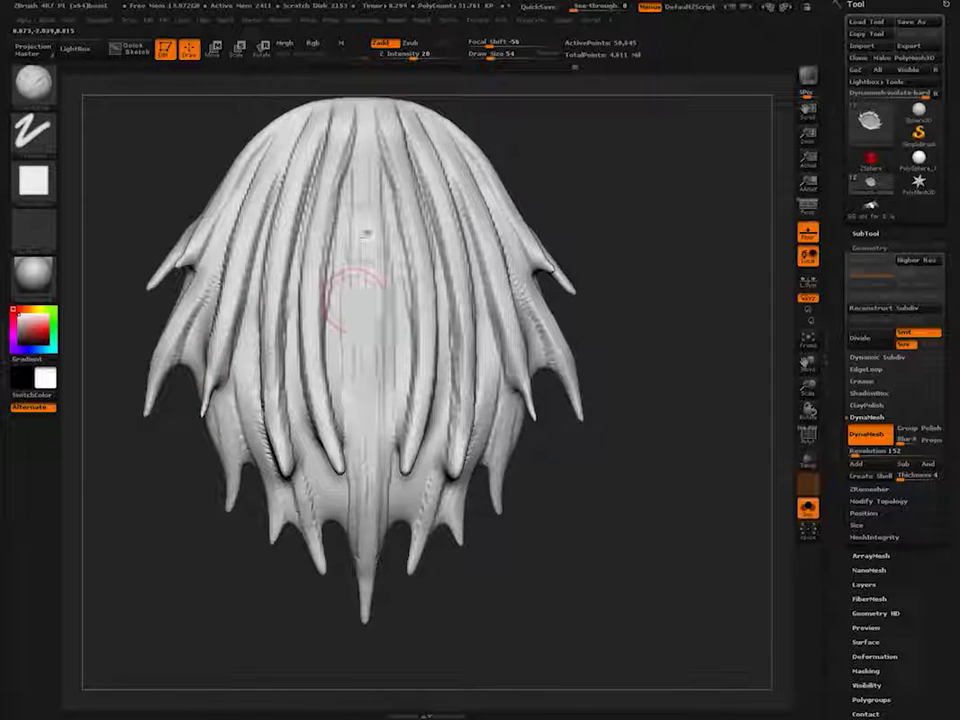
- Fill the fin's centre with vertical clay strands, sharpen the ridge beside it, and update the DynaMesh
drag(362, 255, 360, 520)
mouse_move(360, 347)
mouse_down()
mouse_move(362, 535)
mouse_move(357, 520)
mouse_up()
key(bracketleft)
key(bracketleft)
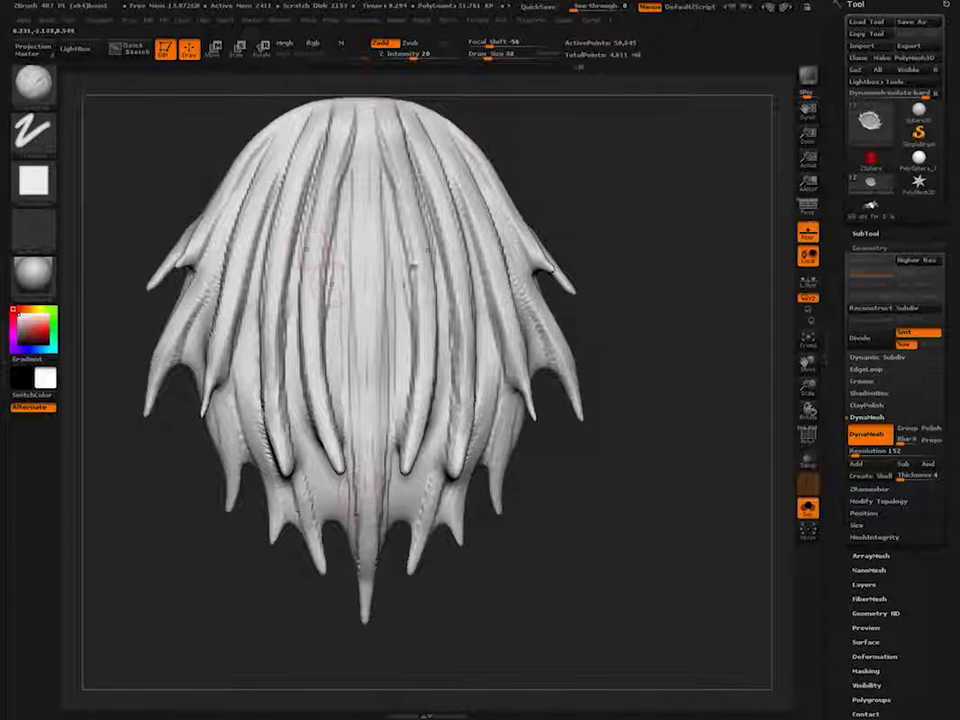
drag(336, 232, 328, 400)
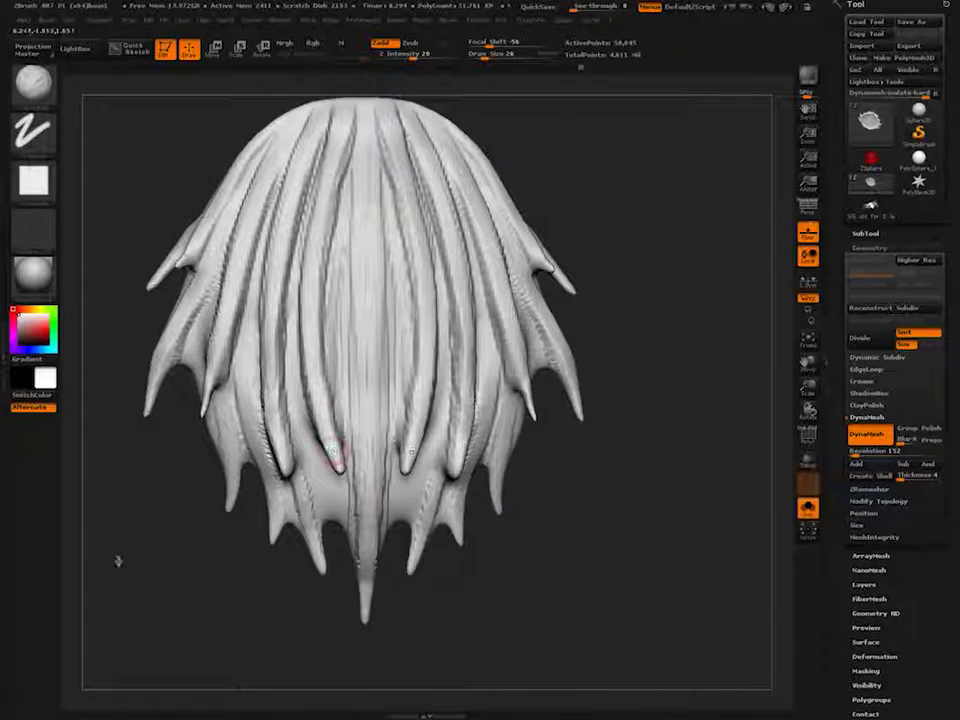
ctrl+drag(132, 533, 150, 649)
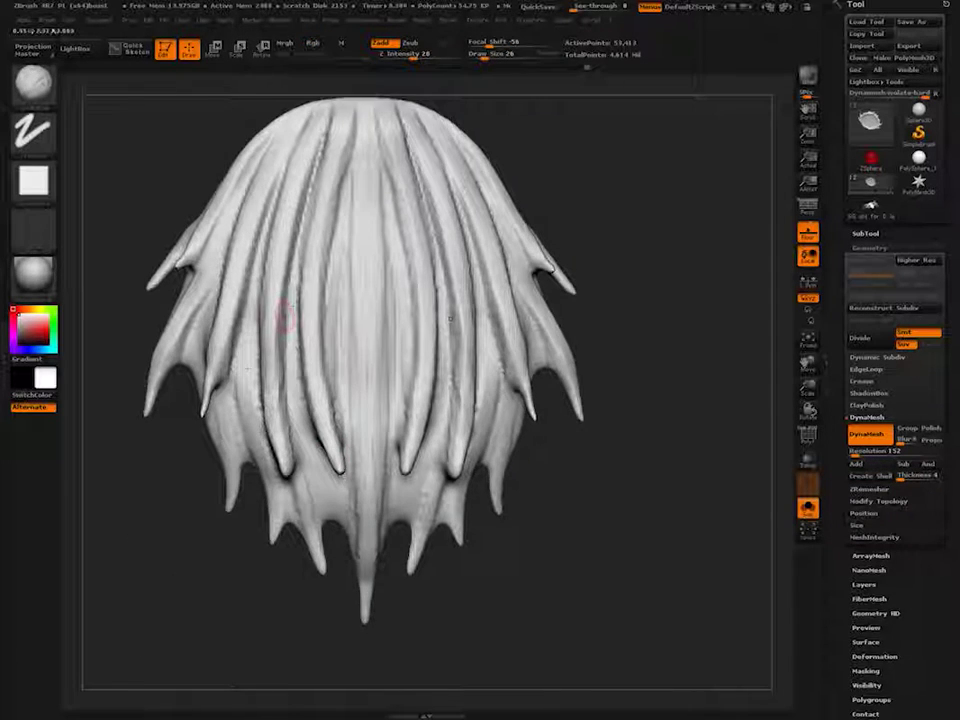
- Retopologise the fin with ZRemesher at its current settings and subdivide it twice to level 3
mouse_move(281, 317)
alt+right_down()
mouse_move(230, 396)
mouse_move(140, 450)
mouse_move(200, 458)
mouse_move(240, 518)
mouse_move(263, 403)
mouse_move(399, 574)
mouse_move(386, 596)
alt+right_up()
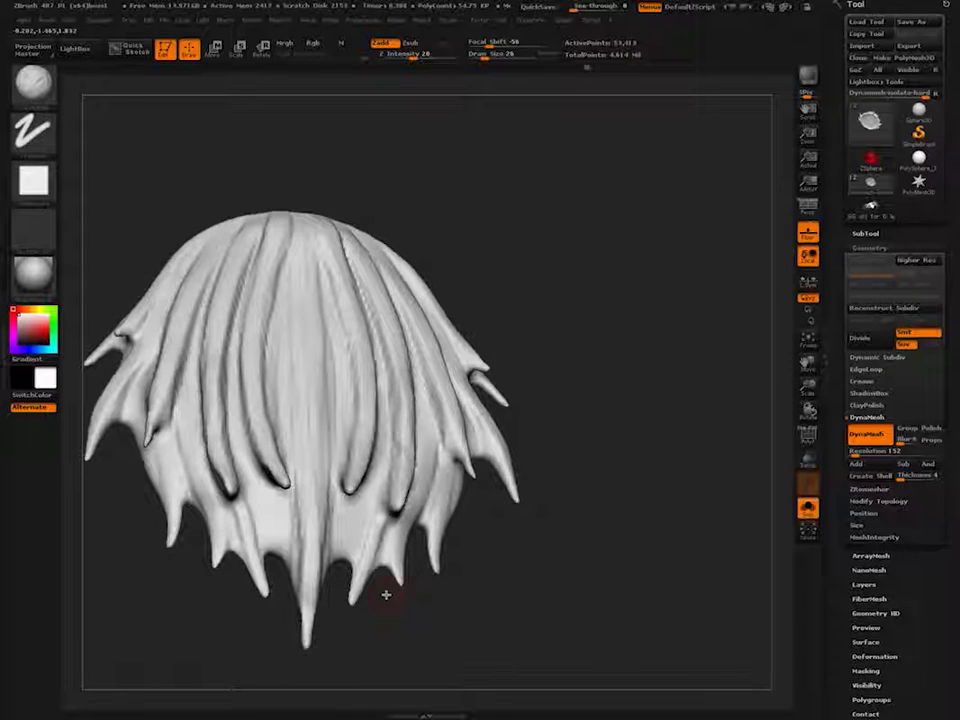
click(866, 489)
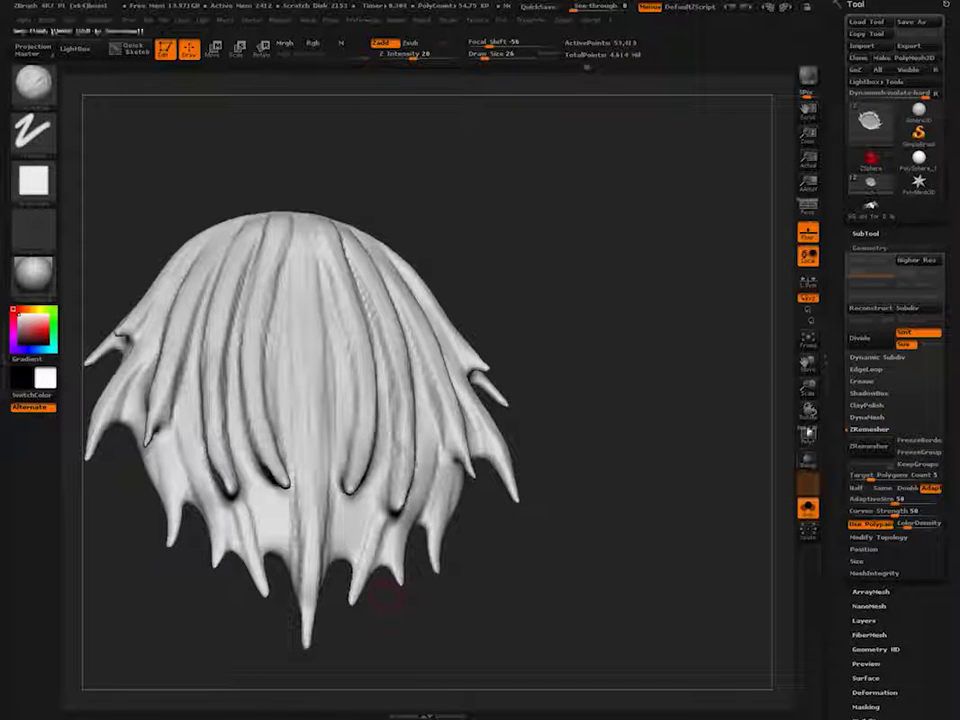
click(862, 447)
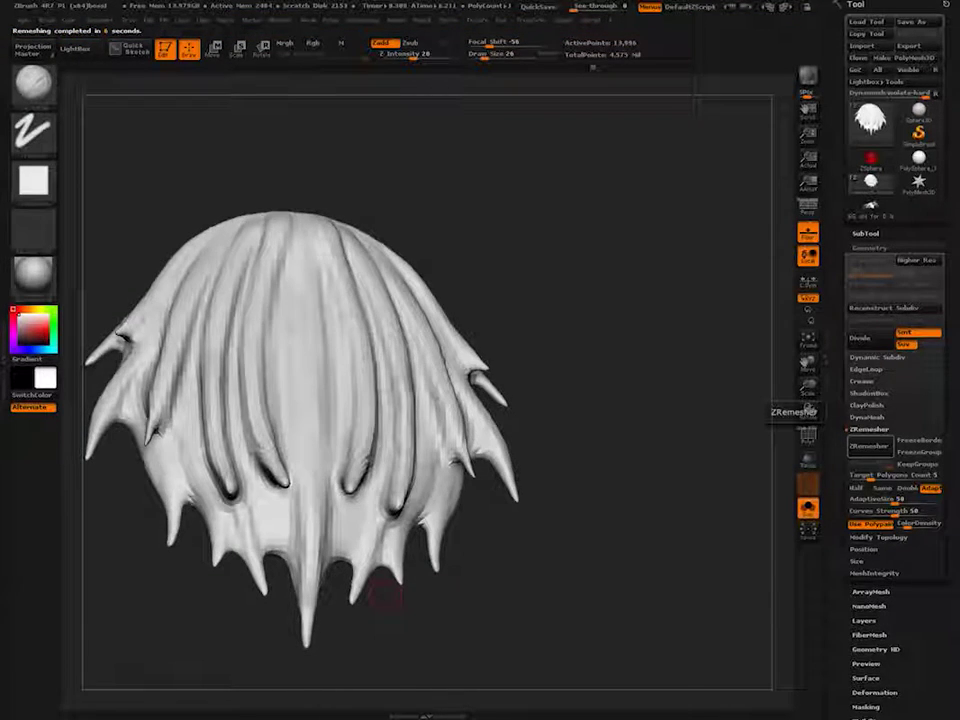
drag(385, 596, 265, 373)
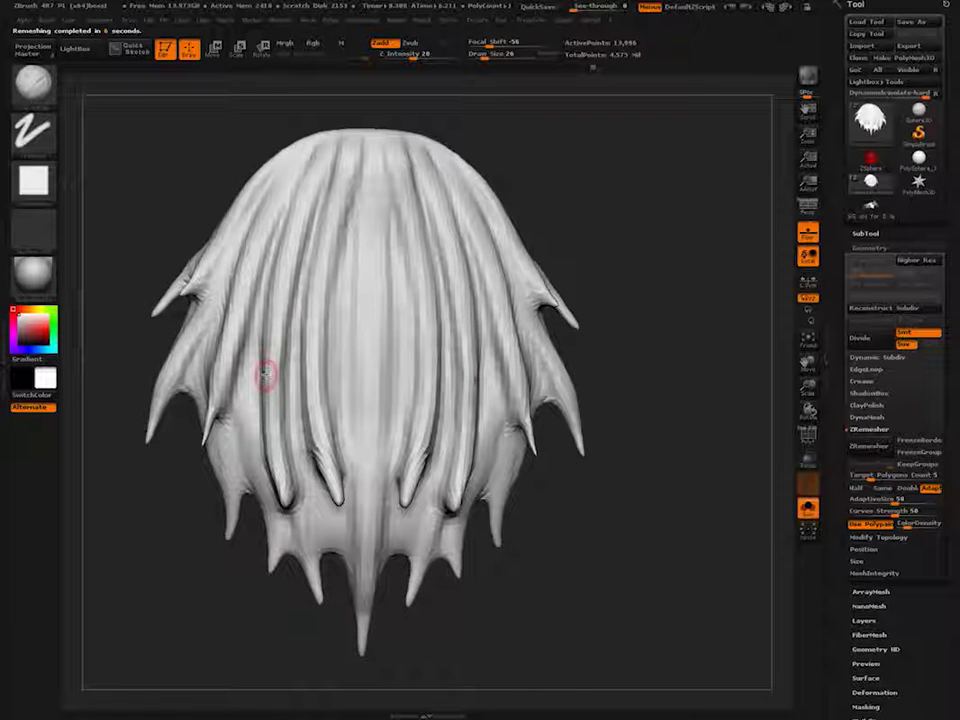
key(ctrl+d)
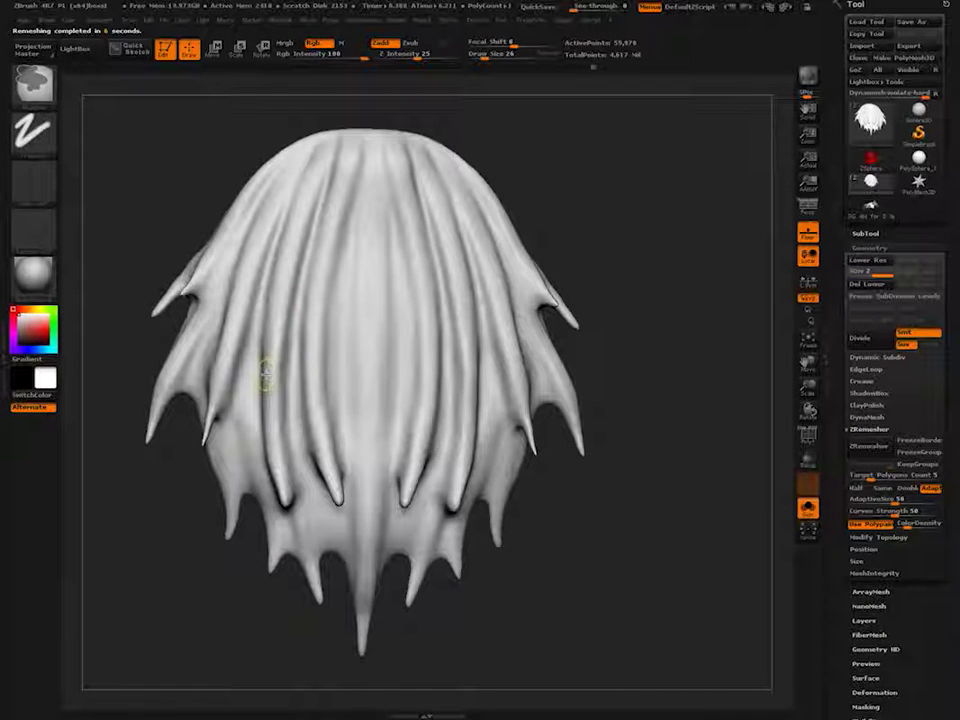
key(ctrl+d)
- With symmetry off, draw a ClayBuildup ridge across the whole upper fin at draw size 30
key(b)
key(c)
key(b)
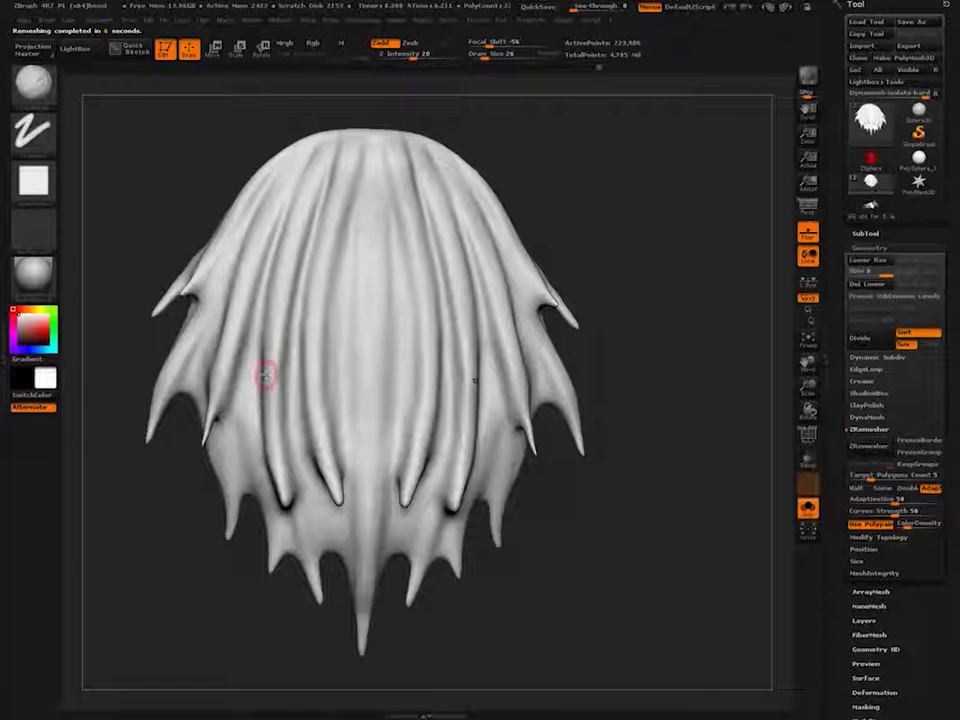
alt+drag(238, 567, 208, 649)
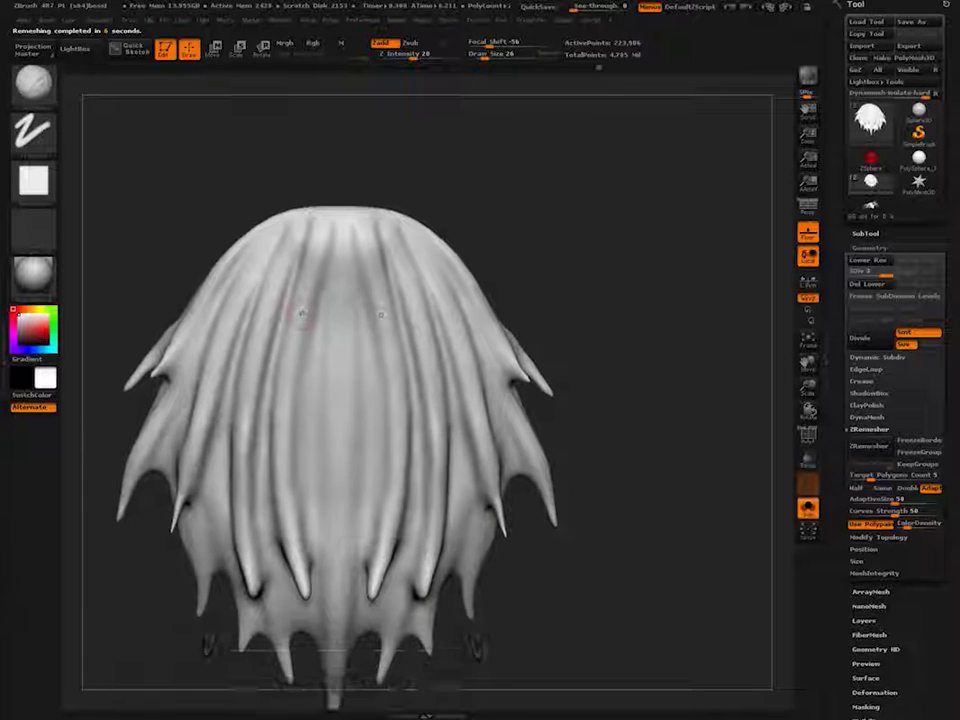
key([)
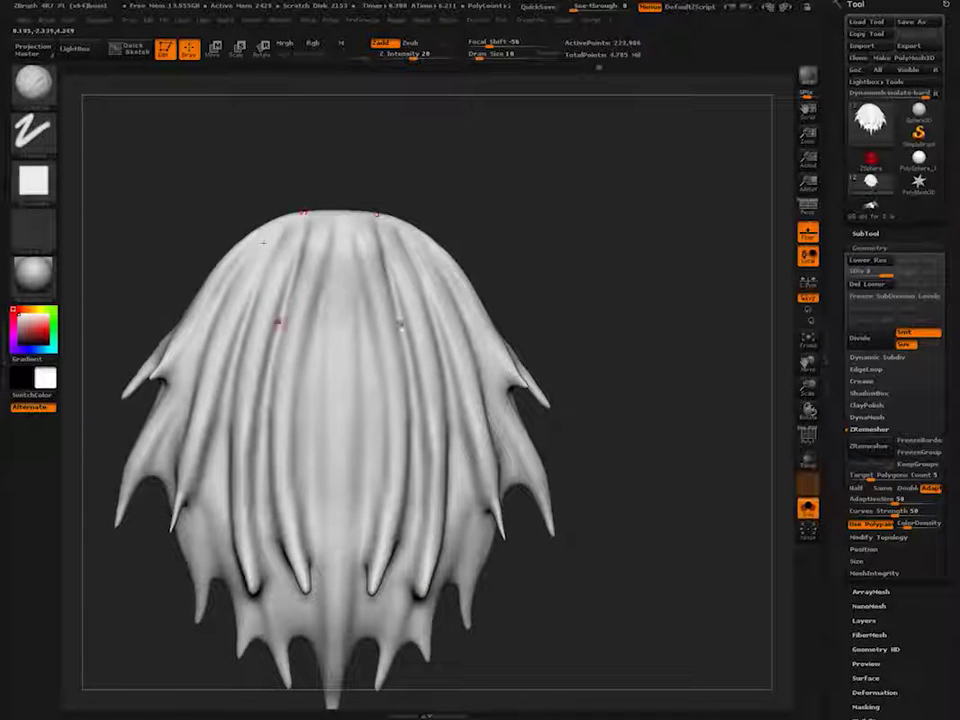
drag(610, 350, 595, 348)
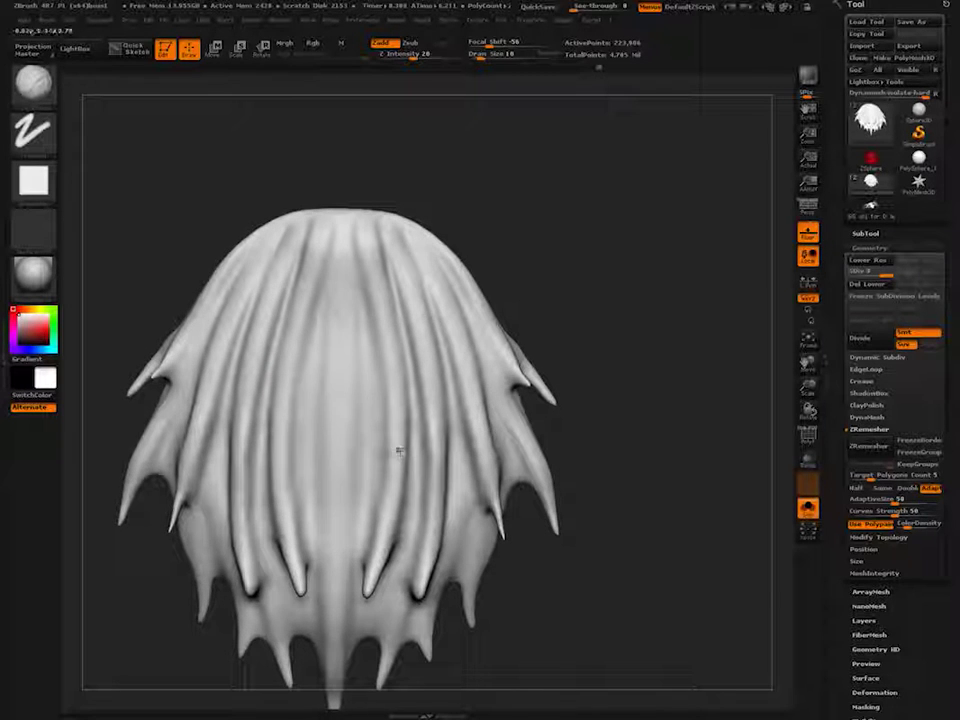
key(])
key(])
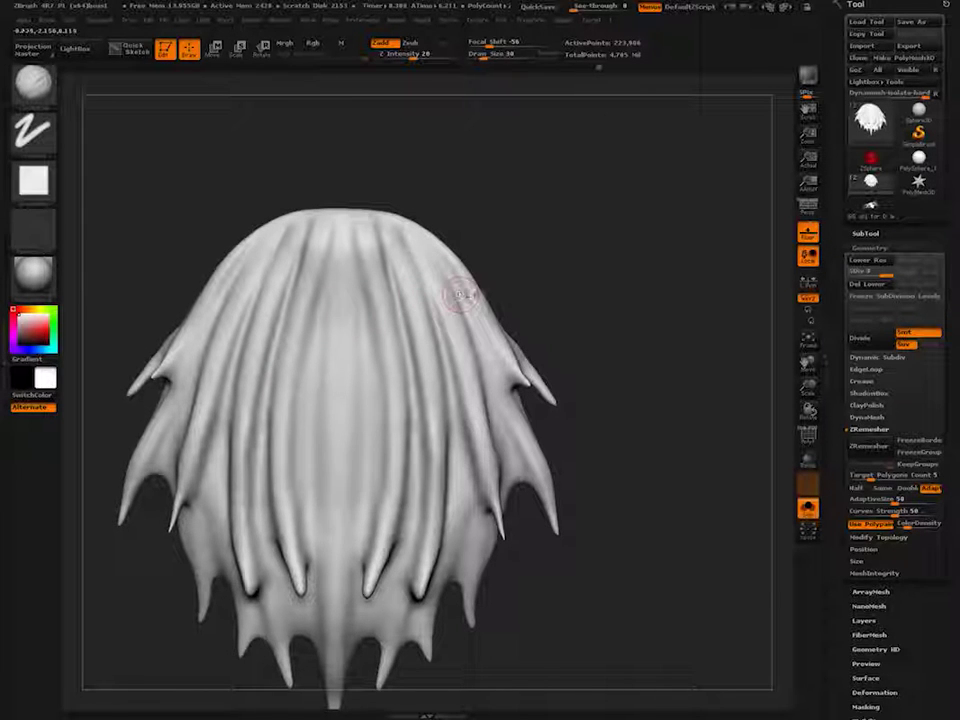
mouse_move(428, 300)
mouse_down()
mouse_move(398, 311)
mouse_move(229, 308)
mouse_move(215, 297)
mouse_up()
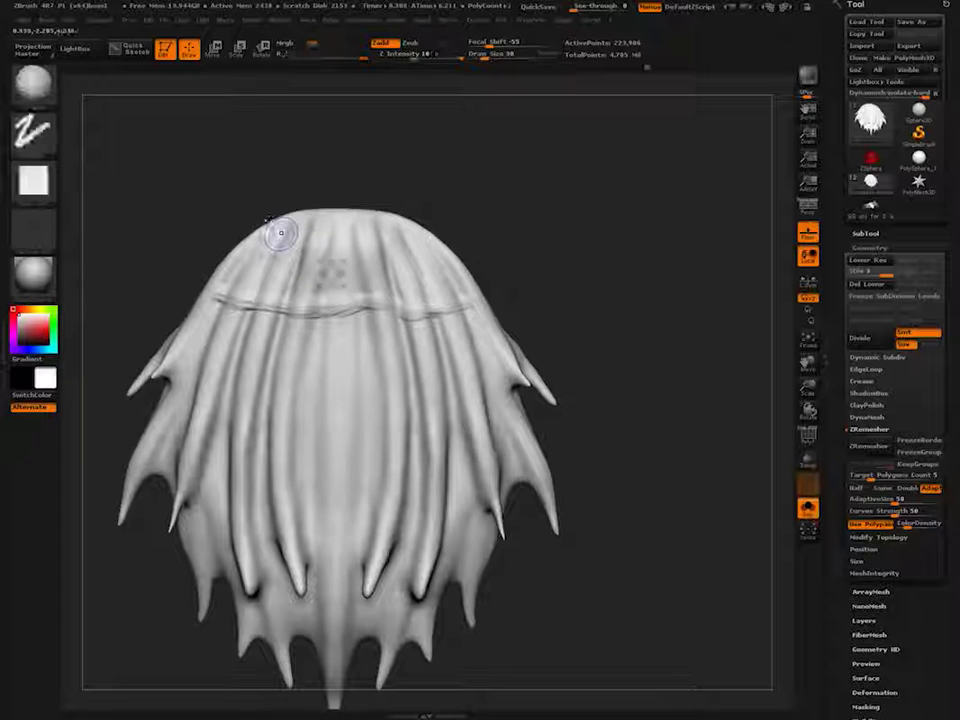
- Sculpt fine vertical clay strands from the crown down to the upper cross ridge
drag(337, 228, 349, 297)
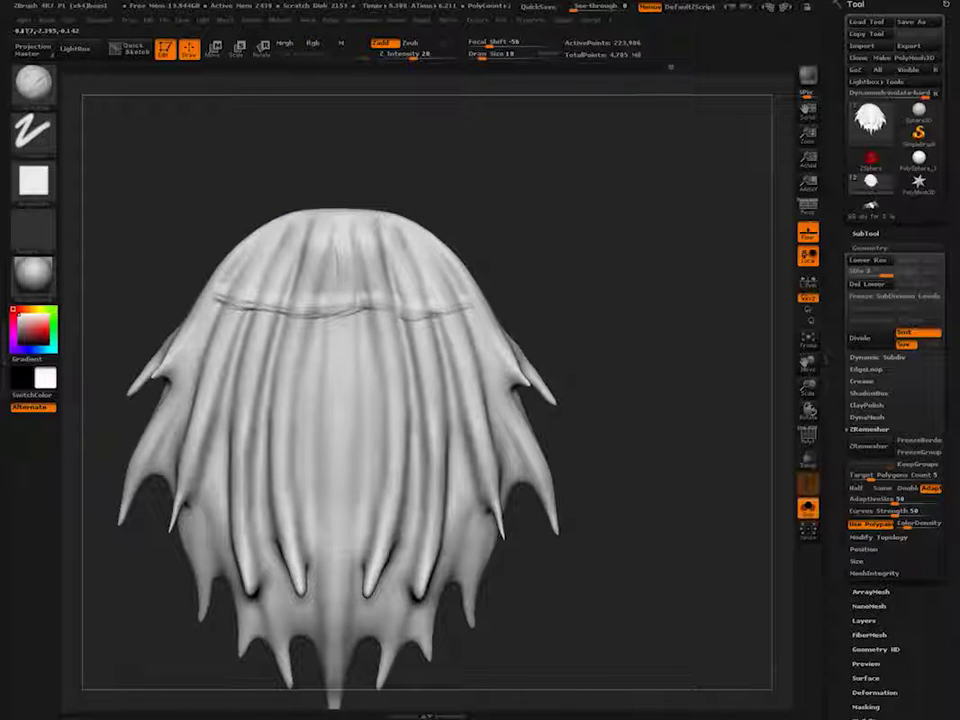
drag(405, 286, 412, 317)
mouse_move(405, 238)
mouse_down()
mouse_move(415, 267)
mouse_move(450, 276)
mouse_move(430, 262)
mouse_up()
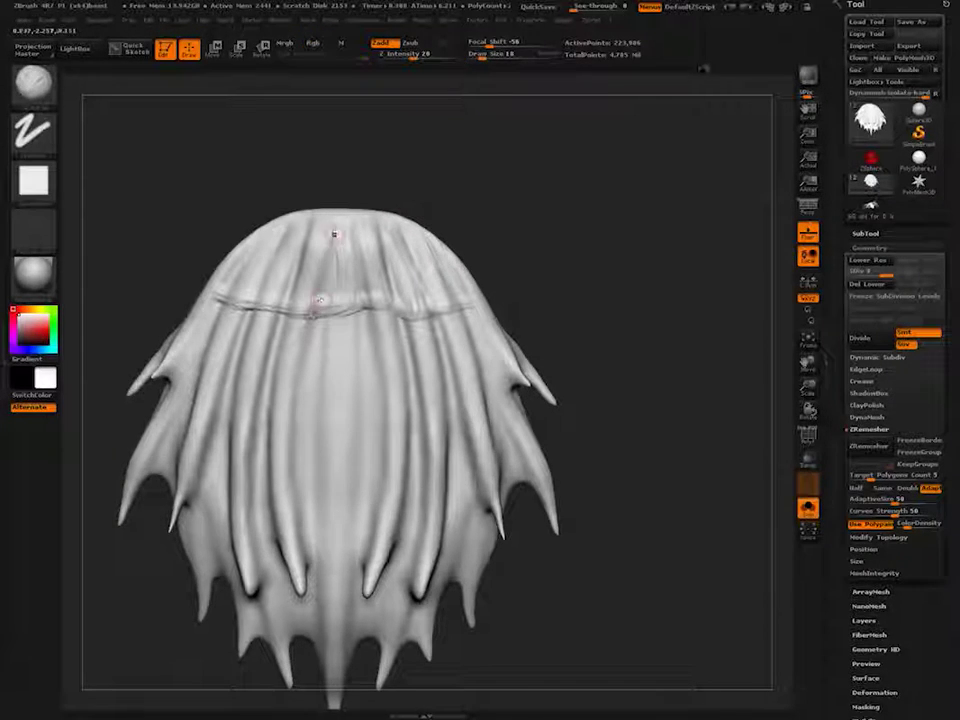
mouse_move(332, 234)
mouse_down()
mouse_move(318, 304)
mouse_move(304, 306)
mouse_up()
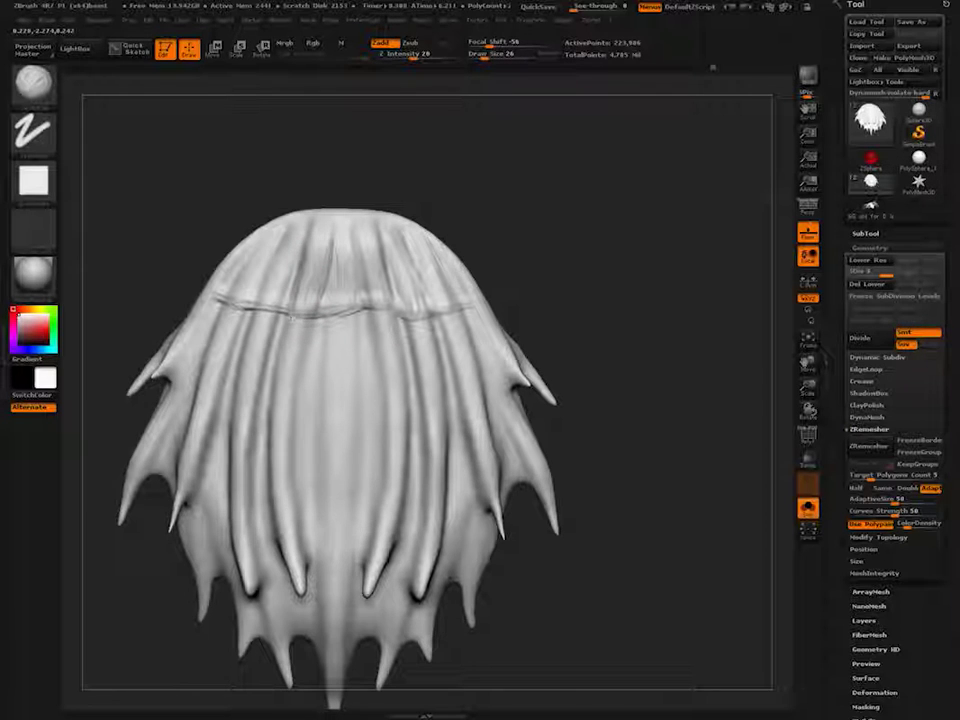
mouse_move(290, 240)
mouse_down()
mouse_move(279, 302)
mouse_move(272, 292)
mouse_up()
mouse_move(264, 240)
mouse_down()
mouse_move(224, 291)
mouse_move(248, 256)
mouse_up()
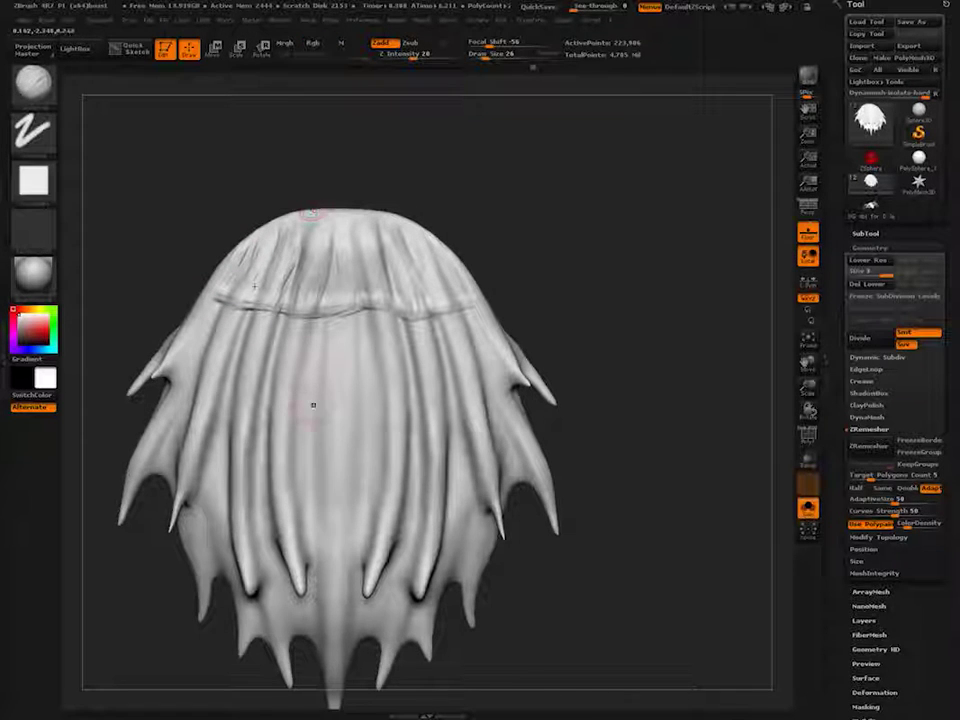
- Draw a second clay ridge across the fin's middle and fill one side and the centre above it with vertical strands
mouse_move(472, 394)
mouse_down()
mouse_move(439, 420)
mouse_move(366, 404)
mouse_move(379, 420)
mouse_move(225, 423)
mouse_move(179, 385)
mouse_move(196, 391)
mouse_move(206, 366)
mouse_move(224, 376)
mouse_move(210, 410)
mouse_up()
mouse_move(239, 340)
mouse_down()
mouse_move(244, 415)
mouse_move(276, 424)
mouse_up()
mouse_move(284, 335)
mouse_down()
mouse_move(286, 424)
mouse_move(285, 385)
mouse_up()
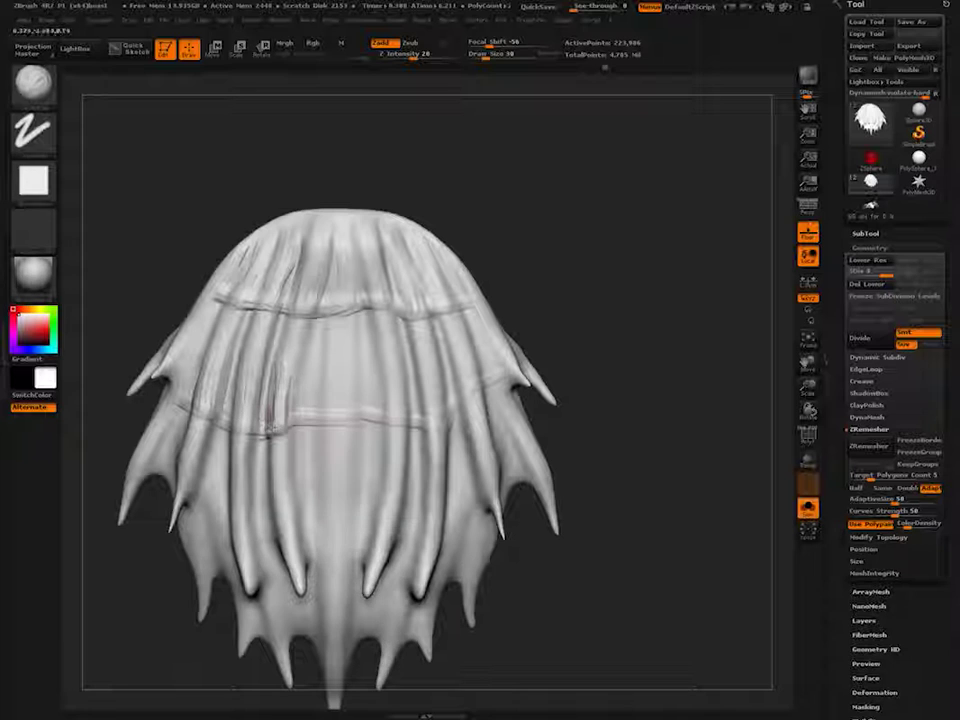
mouse_move(277, 388)
mouse_down()
mouse_move(274, 427)
mouse_move(335, 412)
mouse_move(328, 424)
mouse_up()
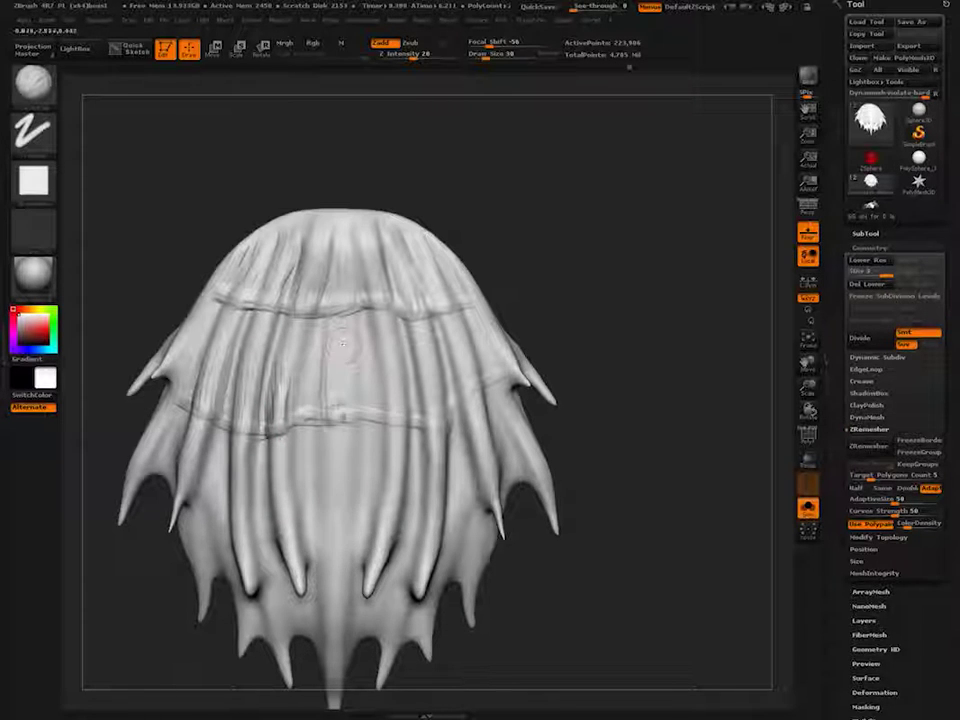
mouse_move(345, 370)
mouse_down()
mouse_move(343, 407)
mouse_move(357, 425)
mouse_up()
mouse_move(324, 345)
mouse_down()
mouse_move(324, 385)
mouse_move(289, 394)
mouse_up()
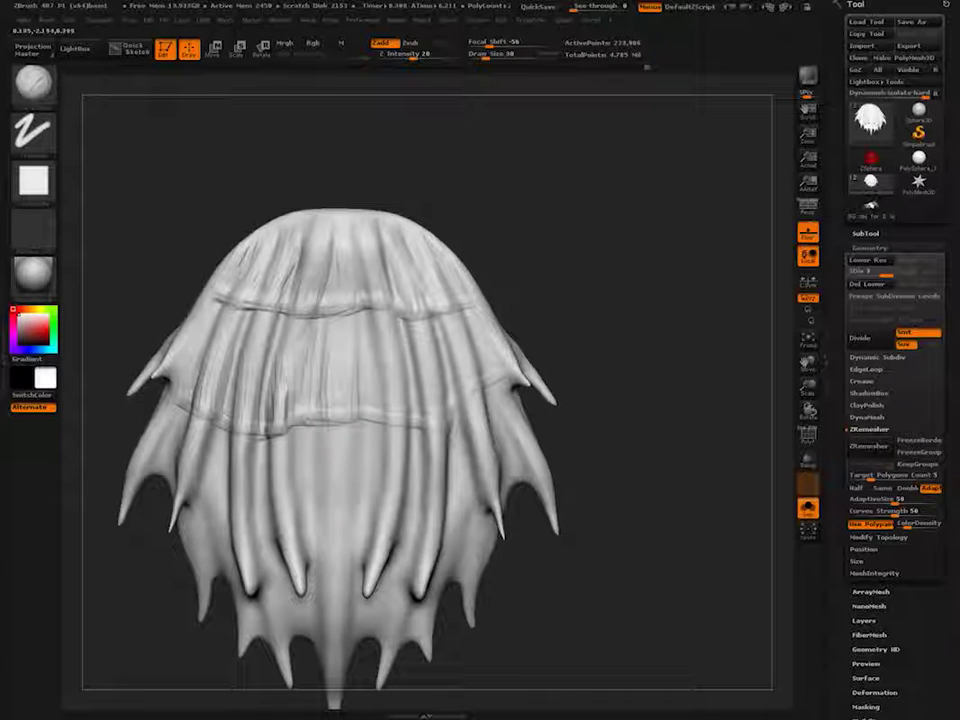
- Continue the vertical clay strands between the two cross ridges from the centre out to the opposite side spike
drag(364, 377, 363, 415)
mouse_move(374, 338)
mouse_down()
mouse_move(374, 425)
mouse_move(388, 410)
mouse_move(388, 424)
mouse_up()
drag(401, 345, 406, 422)
drag(406, 322, 420, 425)
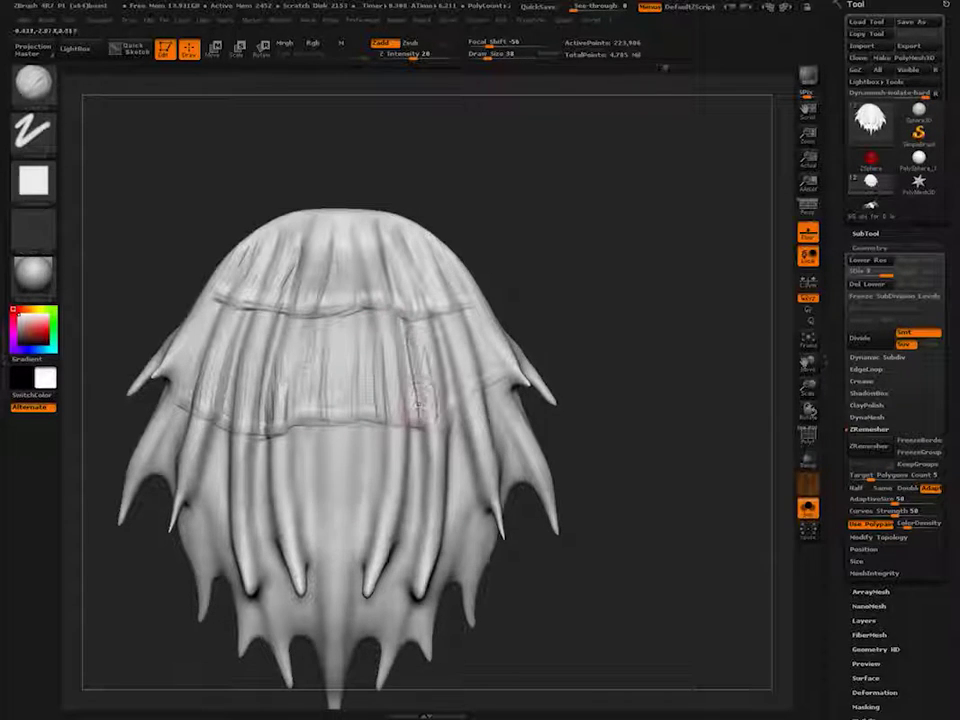
mouse_move(432, 328)
mouse_down()
mouse_move(449, 402)
mouse_move(469, 400)
mouse_up()
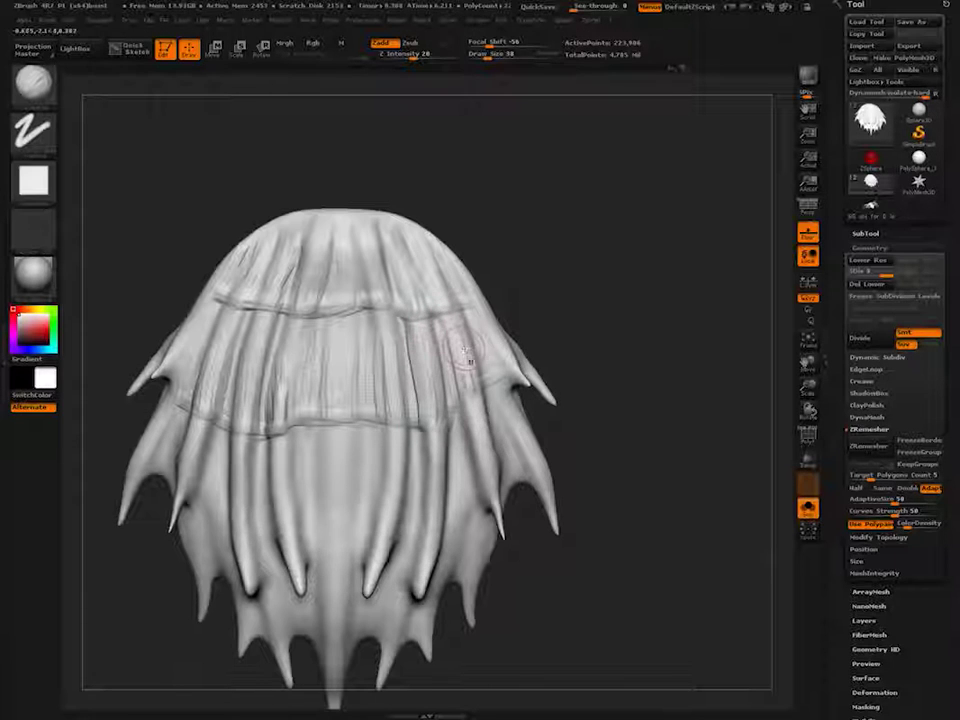
right_drag(465, 360, 480, 344)
mouse_move(470, 325)
mouse_down()
mouse_move(486, 371)
mouse_move(504, 375)
mouse_up()
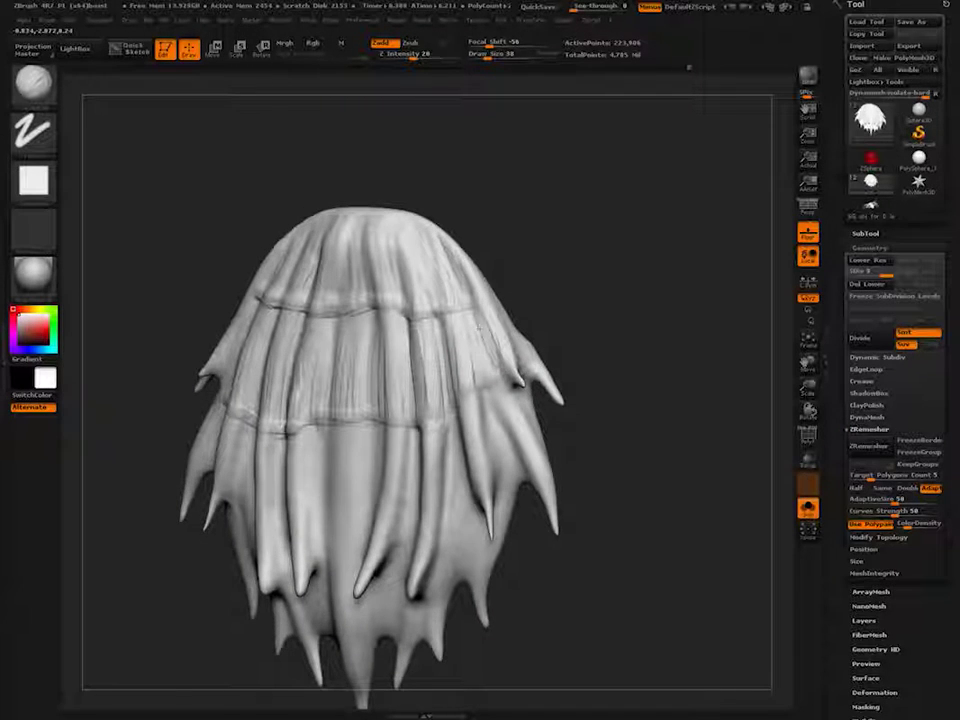
- Smooth the rough strand marks on the fin's side between the cross ridges and on its crown
right_drag(302, 359, 313, 357)
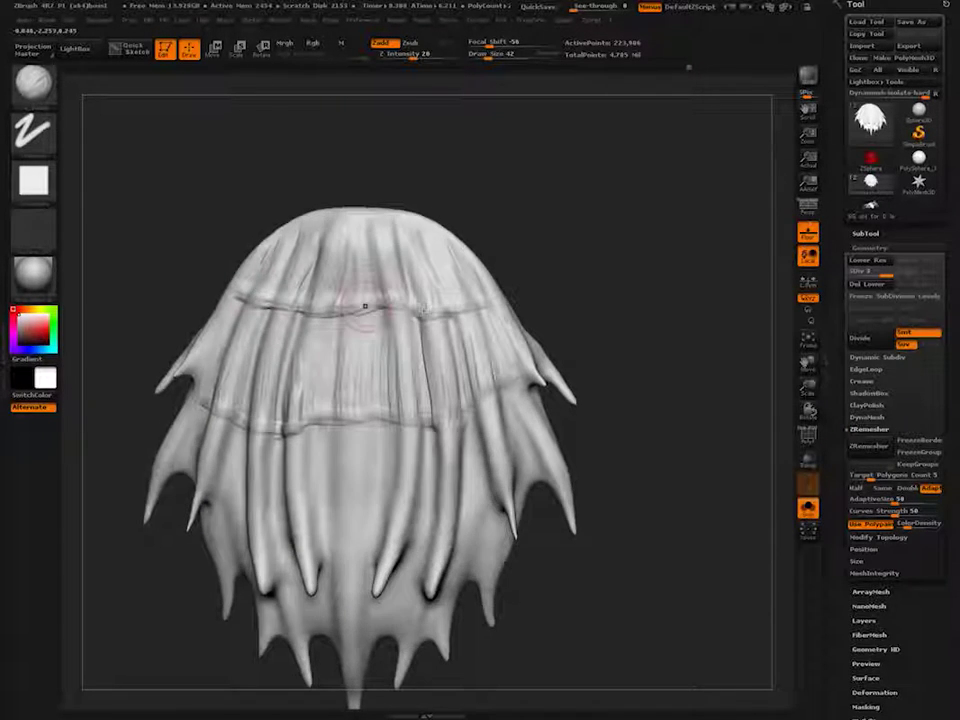
key(b)
key(s)
key(t)
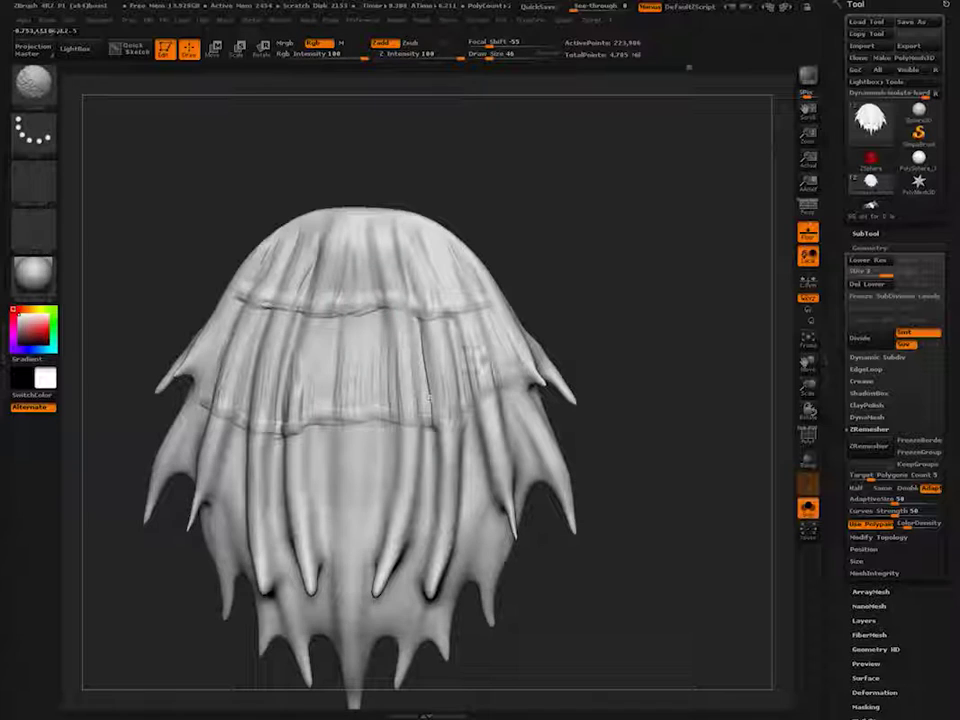
mouse_move(482, 359)
shift+mouse_down()
mouse_move(368, 388)
mouse_move(240, 350)
mouse_move(460, 345)
mouse_move(440, 345)
shift+mouse_up()
shift+drag(318, 260, 285, 243)
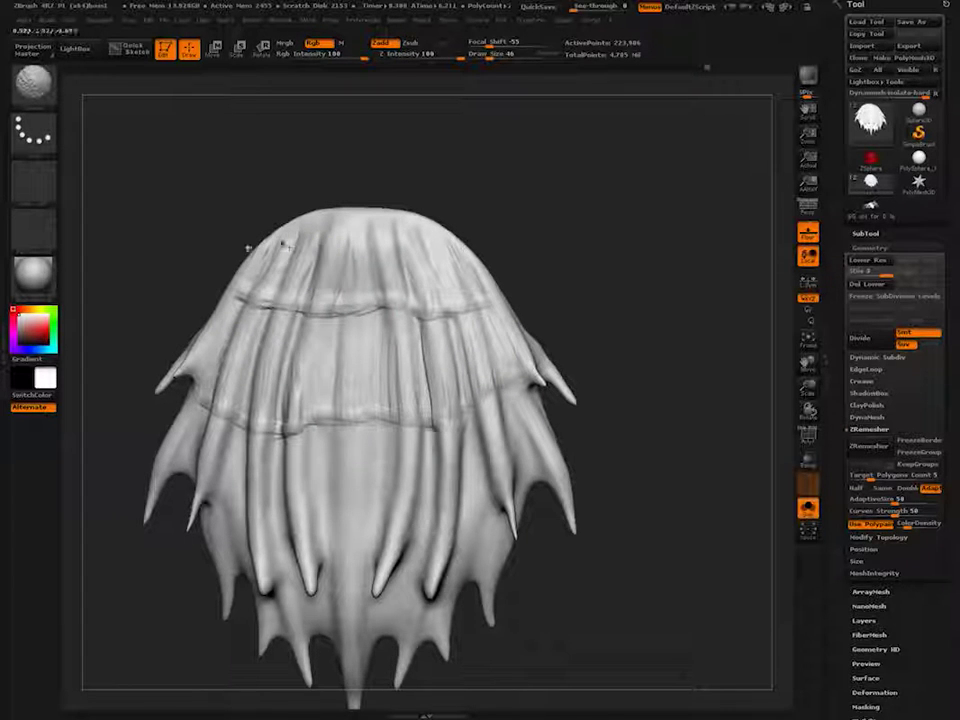
- Add a ClayBuildup ridge across the fin, midway between the two existing cross ridges
mouse_move(499, 356)
mouse_down()
mouse_move(288, 342)
mouse_move(320, 341)
mouse_up()
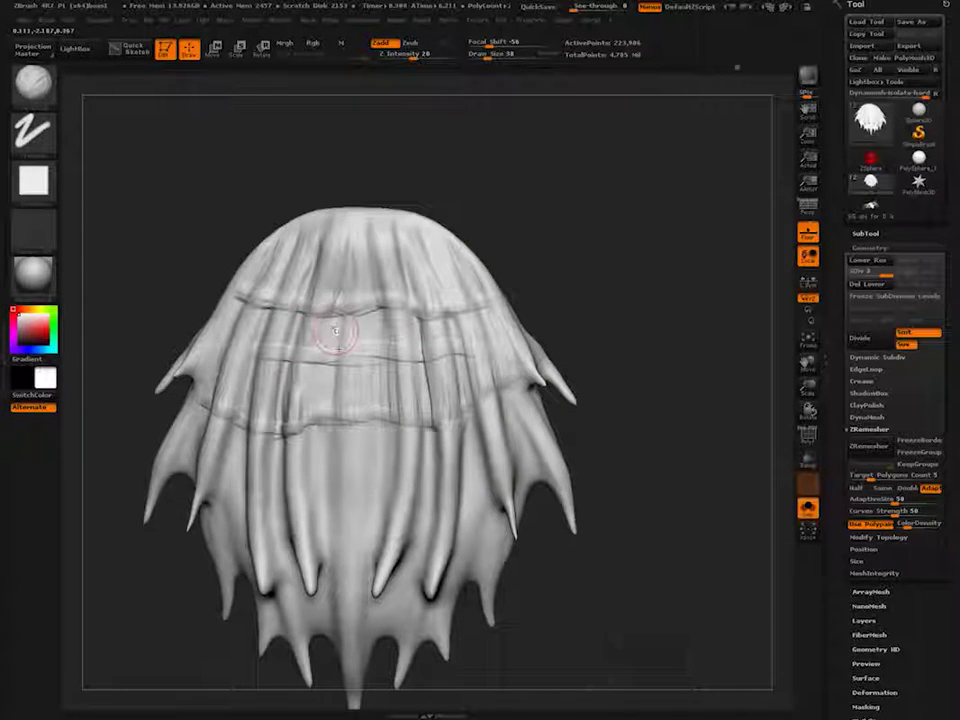
mouse_move(390, 307)
mouse_down()
mouse_move(411, 312)
mouse_move(437, 347)
mouse_move(465, 337)
mouse_move(272, 352)
mouse_up()
mouse_move(300, 347)
right_down()
mouse_move(276, 343)
mouse_move(336, 362)
mouse_move(303, 405)
right_up()
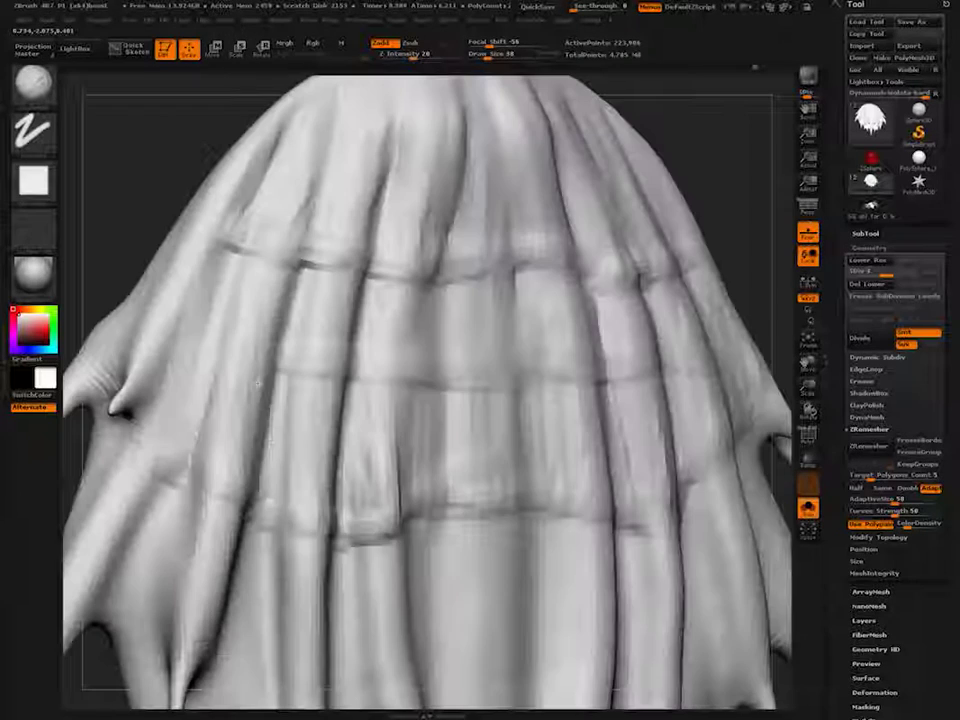
- Build up a thick curved clay ridge from the upper side spike inward to the fin's centre, just above the lowest cross ridge
drag(372, 447, 165, 375)
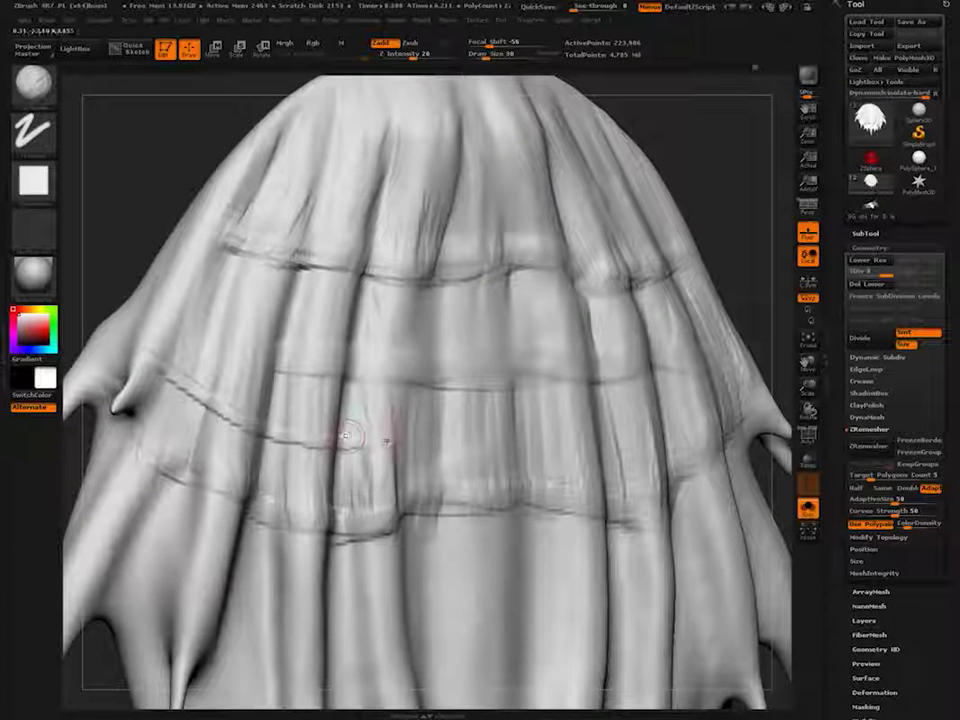
drag(362, 440, 88, 348)
mouse_move(146, 358)
mouse_down()
mouse_move(372, 450)
mouse_move(460, 467)
mouse_up()
drag(458, 467, 368, 444)
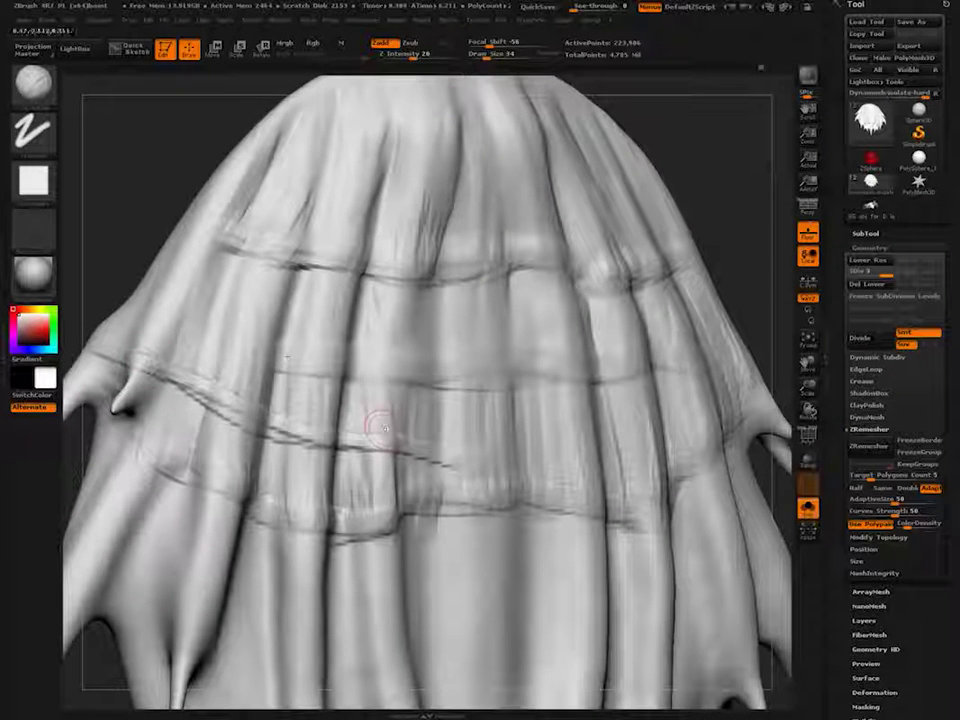
mouse_move(465, 467)
mouse_down()
mouse_move(285, 428)
mouse_move(190, 382)
mouse_move(385, 425)
mouse_up()
right_drag(385, 425, 447, 430)
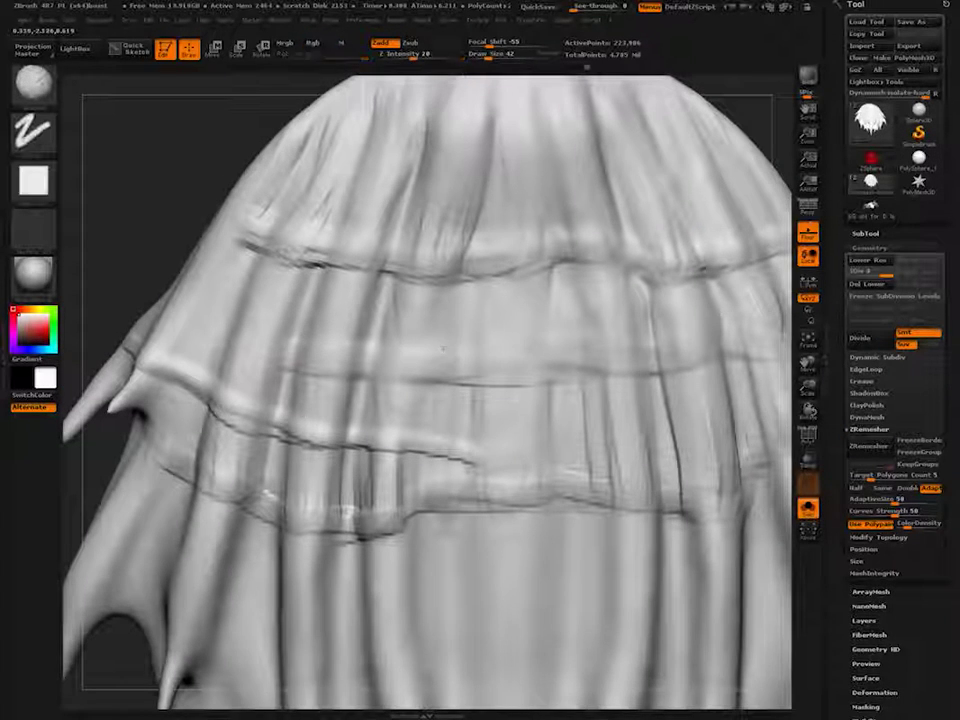
- Build up a ClayBuildup cross ridge below the lowest one, from the fin's centre out to the side spikes, at draw size 34
mouse_move(280, 405)
ctrl+right_down()
mouse_move(282, 416)
mouse_move(279, 339)
mouse_move(316, 372)
mouse_move(322, 348)
mouse_move(340, 340)
ctrl+right_up()
key(shift)
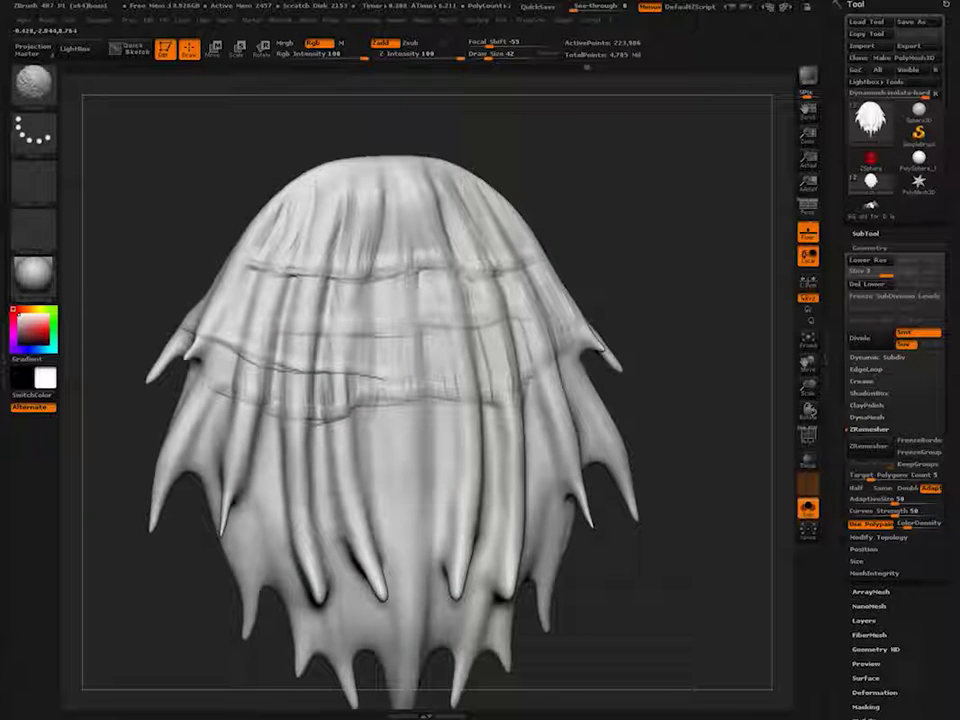
right_drag(345, 407, 322, 410)
key(shift)
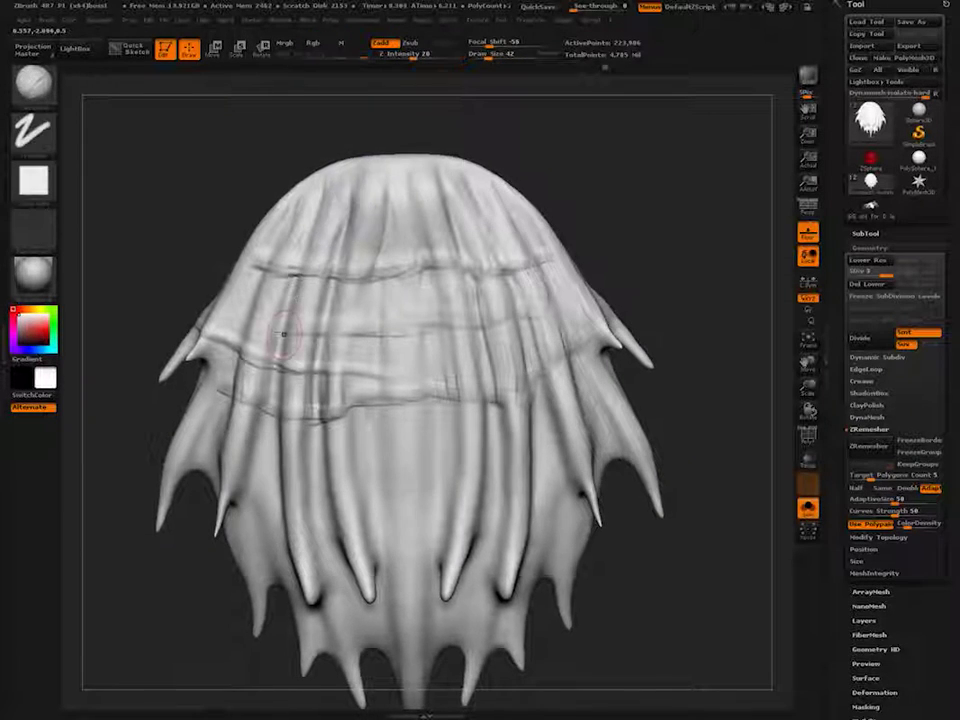
right_drag(296, 343, 302, 322)
mouse_move(302, 322)
alt+right_down()
mouse_move(354, 338)
mouse_move(375, 316)
mouse_move(281, 355)
mouse_move(258, 394)
mouse_move(270, 396)
mouse_move(231, 364)
alt+right_up()
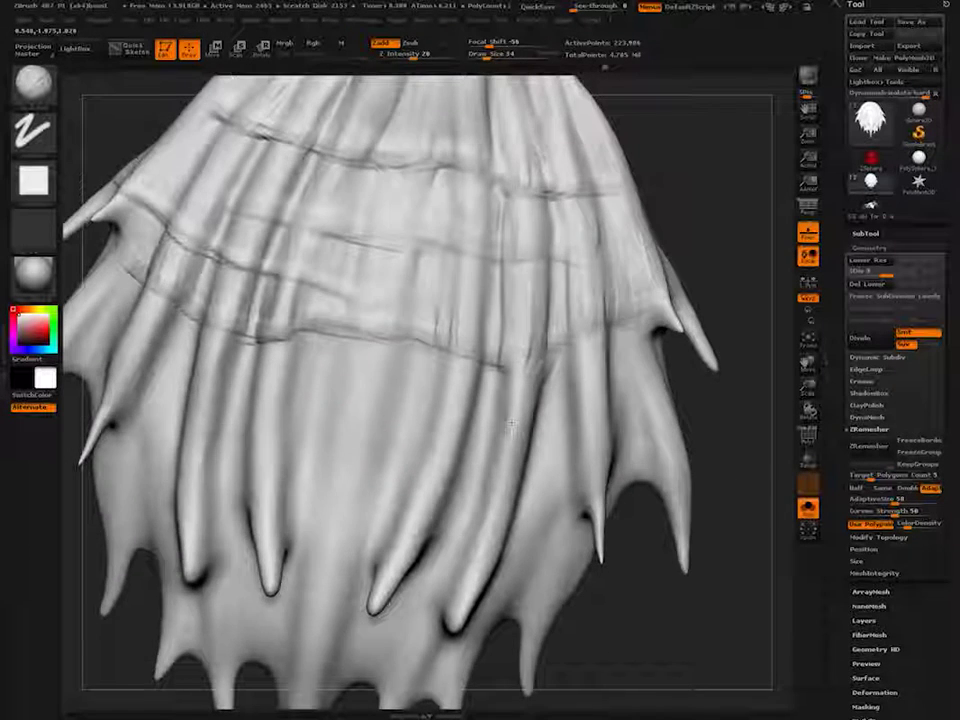
right_drag(640, 413, 606, 413)
drag(662, 406, 543, 417)
drag(626, 406, 460, 415)
mouse_move(557, 415)
mouse_down()
mouse_move(424, 408)
mouse_move(350, 389)
mouse_move(500, 419)
mouse_move(686, 408)
mouse_up()
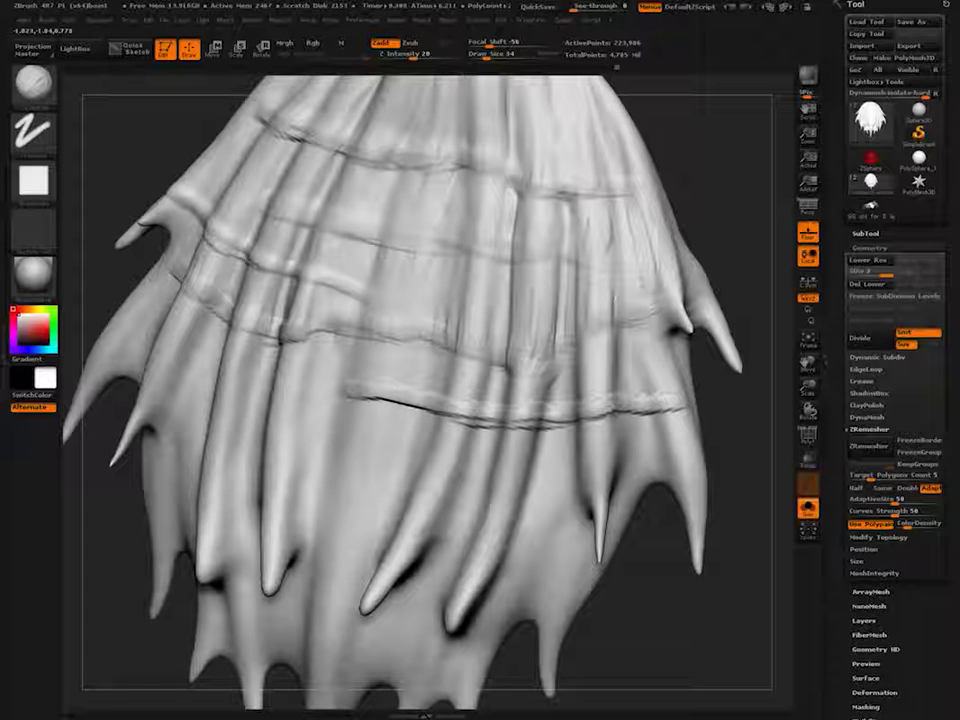
- Fill the band above the new cross ridge with vertical clay strands and smooth it, raising the draw size to 42
mouse_move(573, 415)
mouse_down()
mouse_move(388, 402)
mouse_move(358, 389)
mouse_move(425, 391)
mouse_up()
key(bracketright)
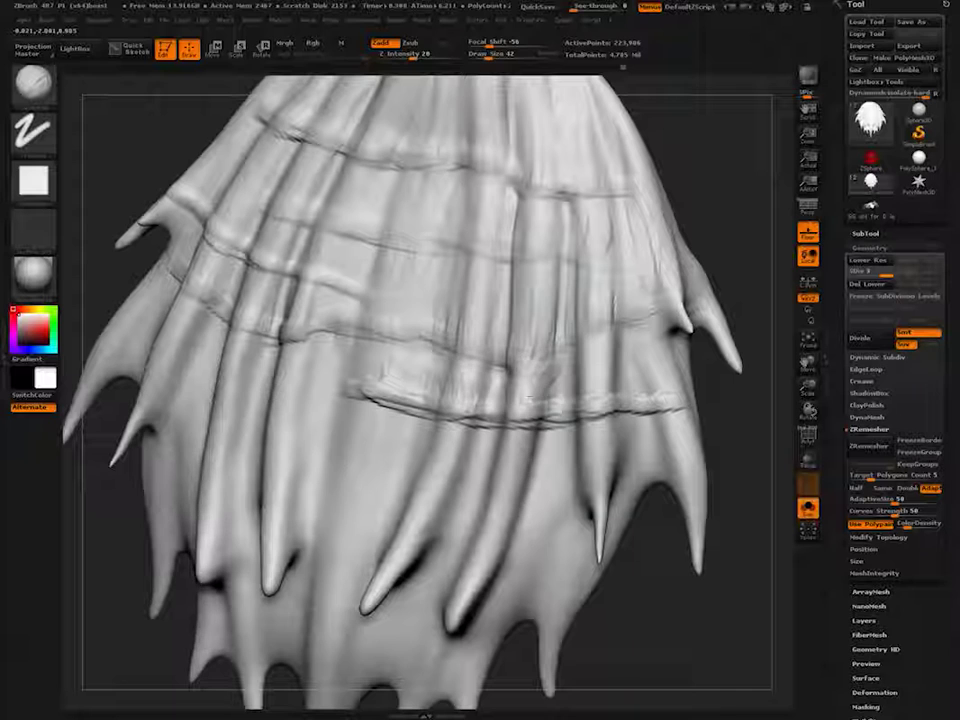
mouse_move(530, 397)
mouse_down()
mouse_move(570, 385)
mouse_move(659, 393)
mouse_move(640, 374)
mouse_move(385, 392)
mouse_move(483, 398)
mouse_up()
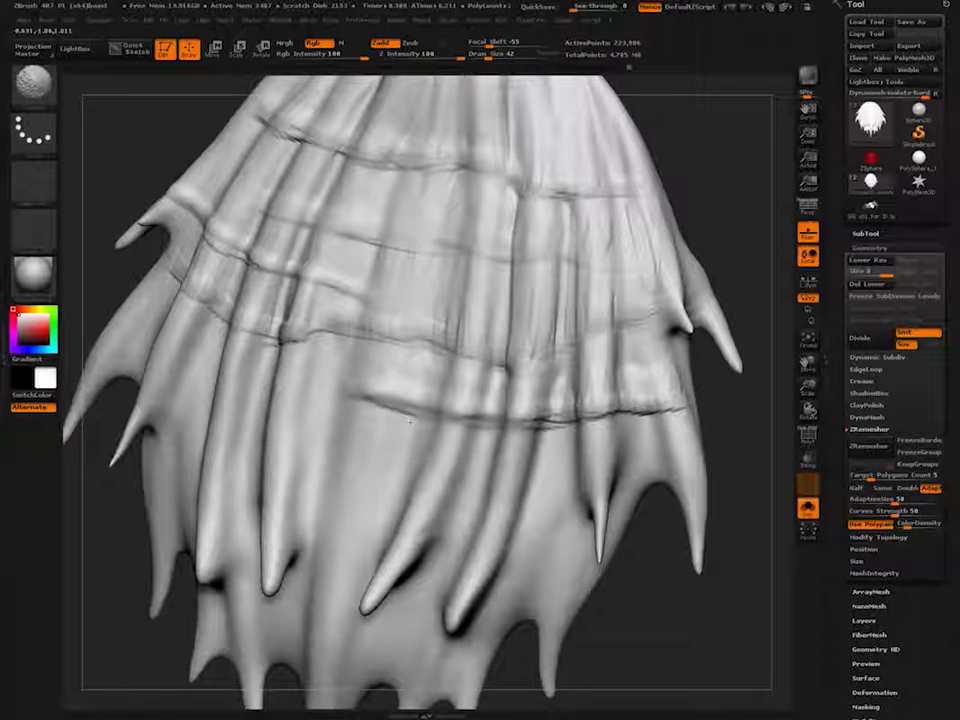
- Add a matching clay cross ridge out to the opposite side spike and build vertical strands just above it
right_drag(312, 412, 407, 446)
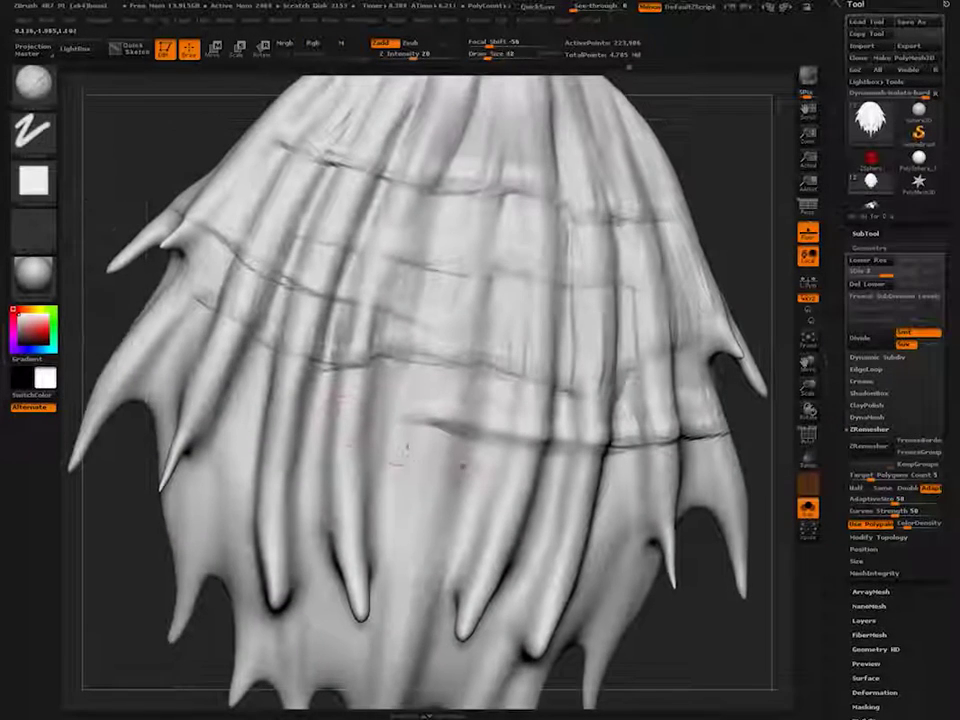
key(bracketleft)
mouse_move(422, 452)
mouse_down()
mouse_move(521, 464)
mouse_move(272, 425)
mouse_move(187, 387)
mouse_move(146, 350)
mouse_up()
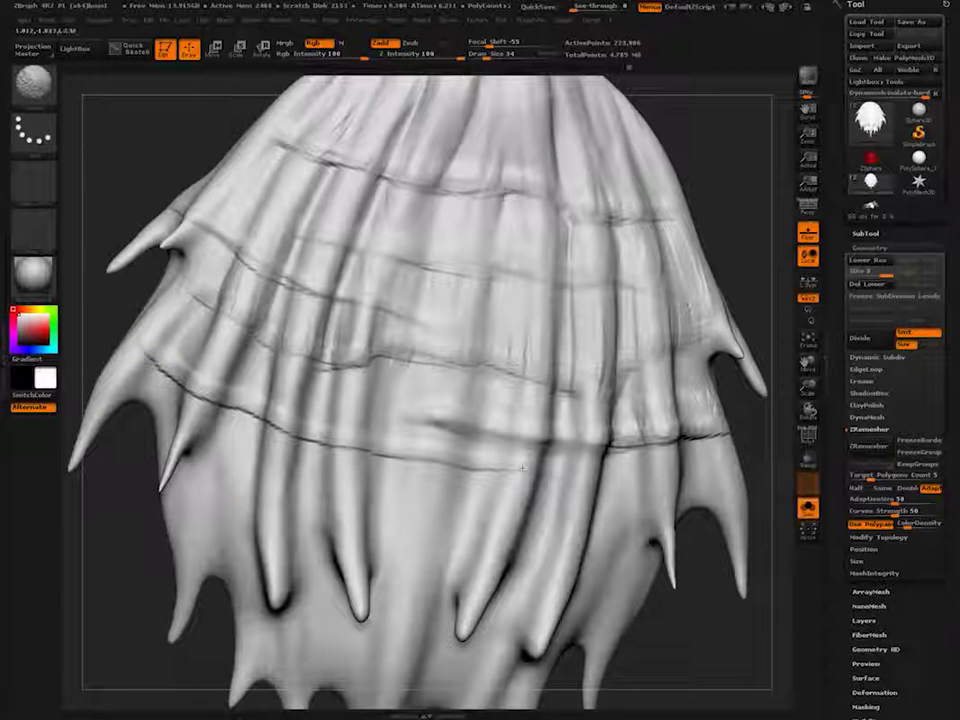
key(1)
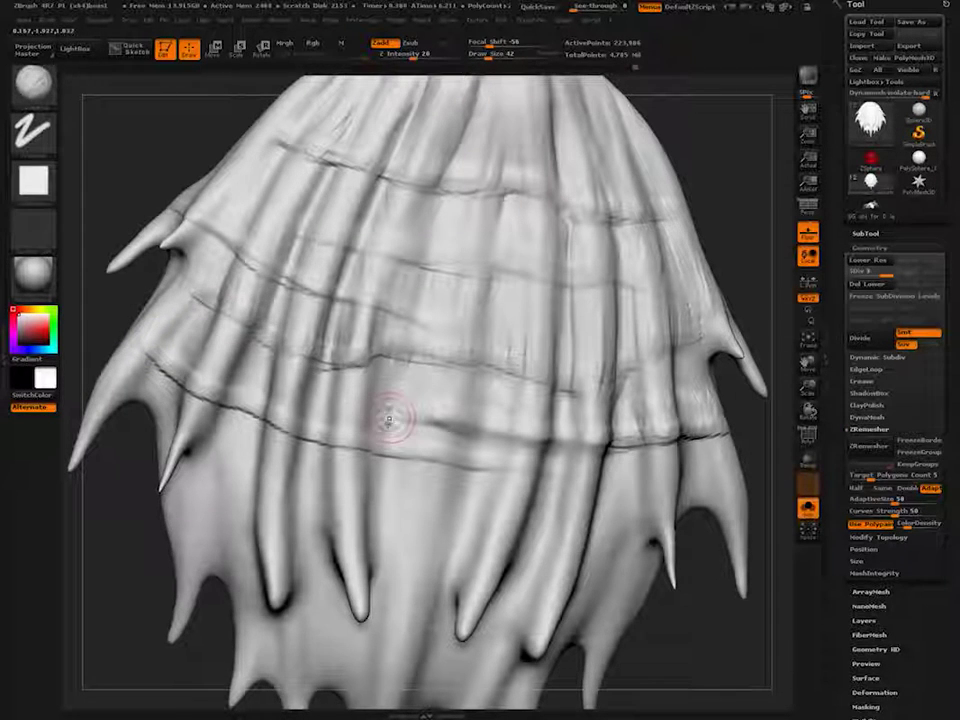
drag(336, 400, 319, 412)
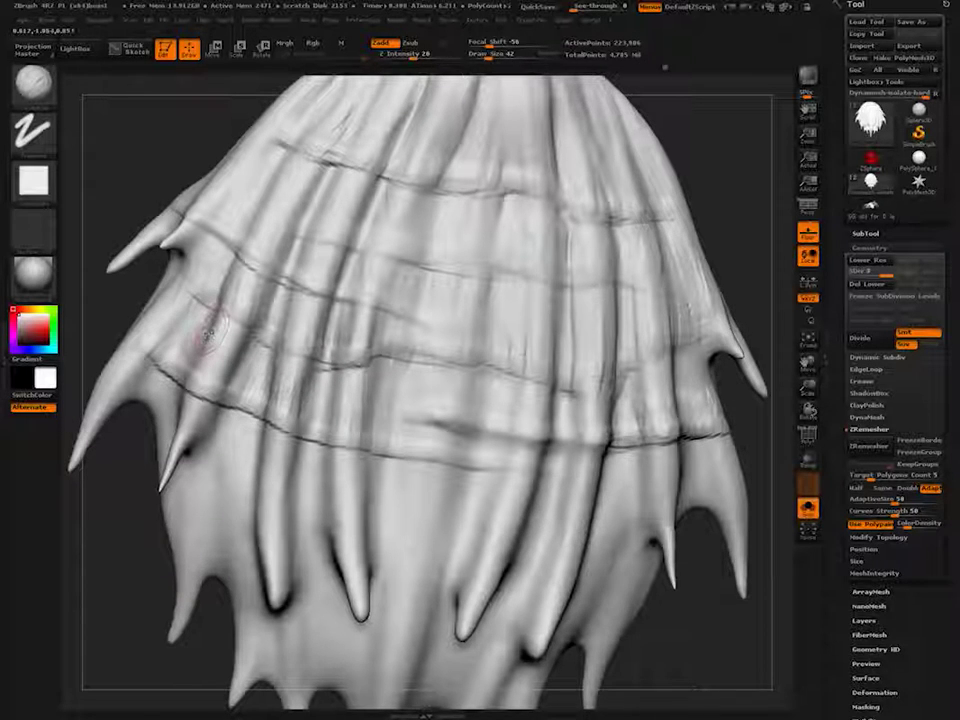
- Add two more clay cross ridges over the lower part of the long spikes and smooth them
mouse_move(329, 525)
ctrl+right_down()
mouse_move(328, 355)
mouse_move(338, 505)
ctrl+right_up()
drag(550, 469, 368, 449)
mouse_move(458, 465)
mouse_down()
mouse_move(232, 402)
mouse_move(203, 379)
mouse_move(335, 428)
mouse_up()
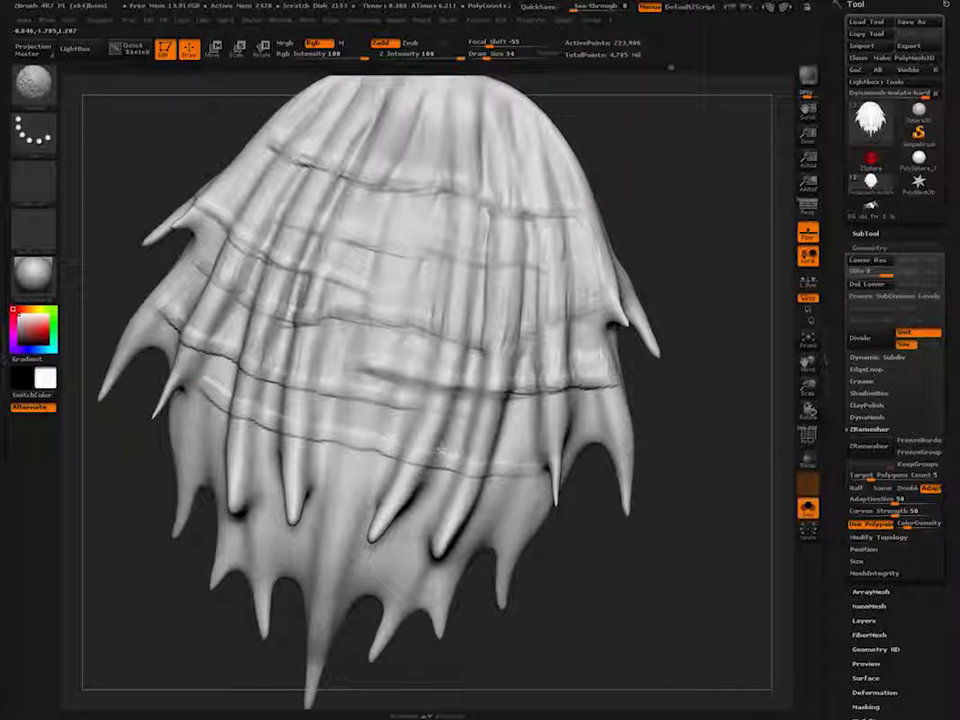
shift+drag(441, 452, 294, 441)
mouse_move(411, 482)
mouse_down()
mouse_move(281, 463)
mouse_move(200, 422)
mouse_move(214, 434)
mouse_up()
shift+drag(325, 475, 358, 470)
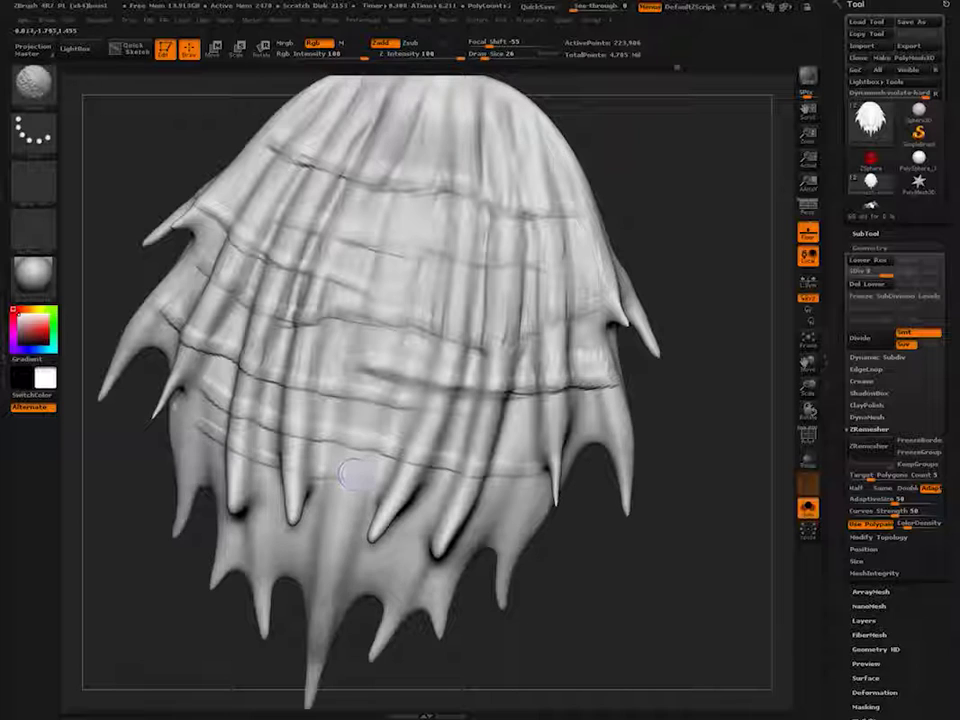
mouse_move(448, 508)
shift+mouse_down()
mouse_move(529, 513)
mouse_move(342, 480)
shift+mouse_up()
- Add a clay cross ridge below the tips of the long central spikes and smooth it
drag(590, 600, 622, 580)
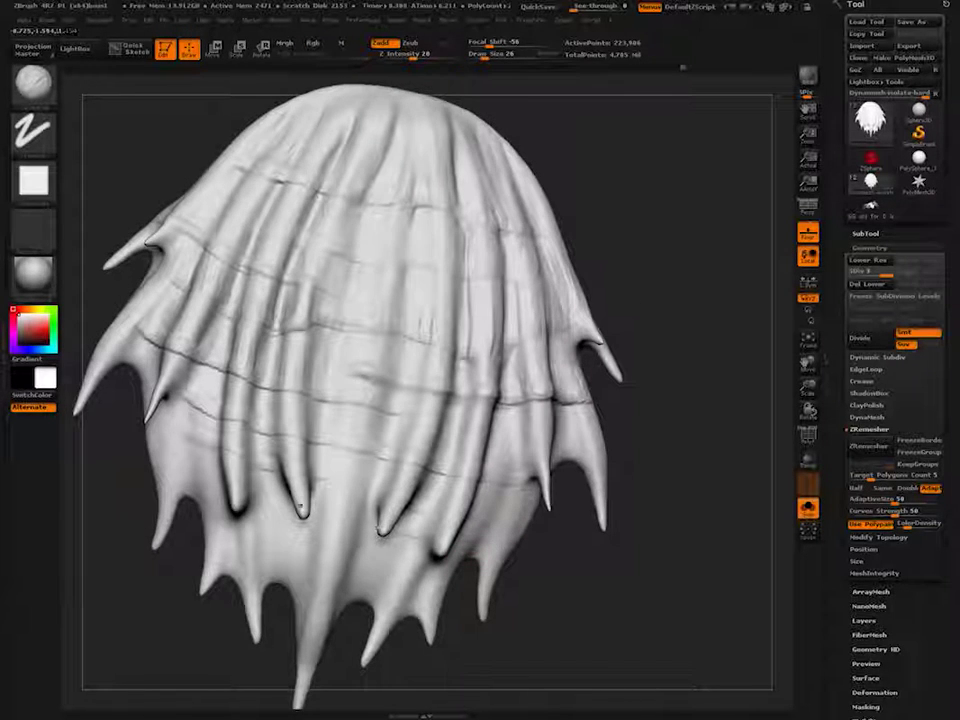
drag(396, 570, 240, 530)
shift+drag(340, 558, 382, 560)
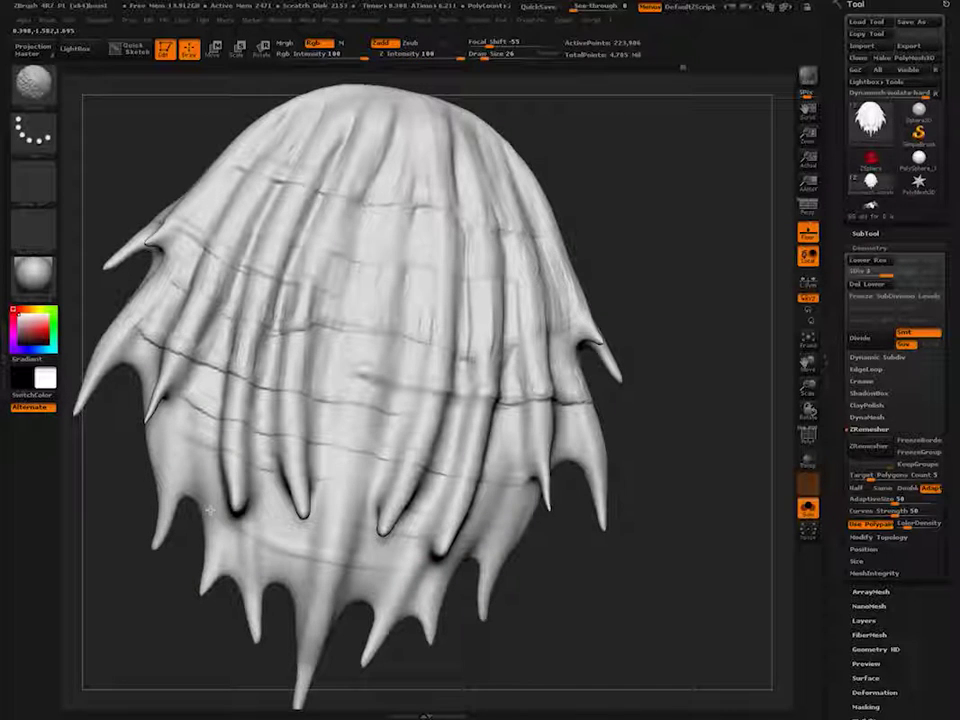
drag(122, 480, 160, 474)
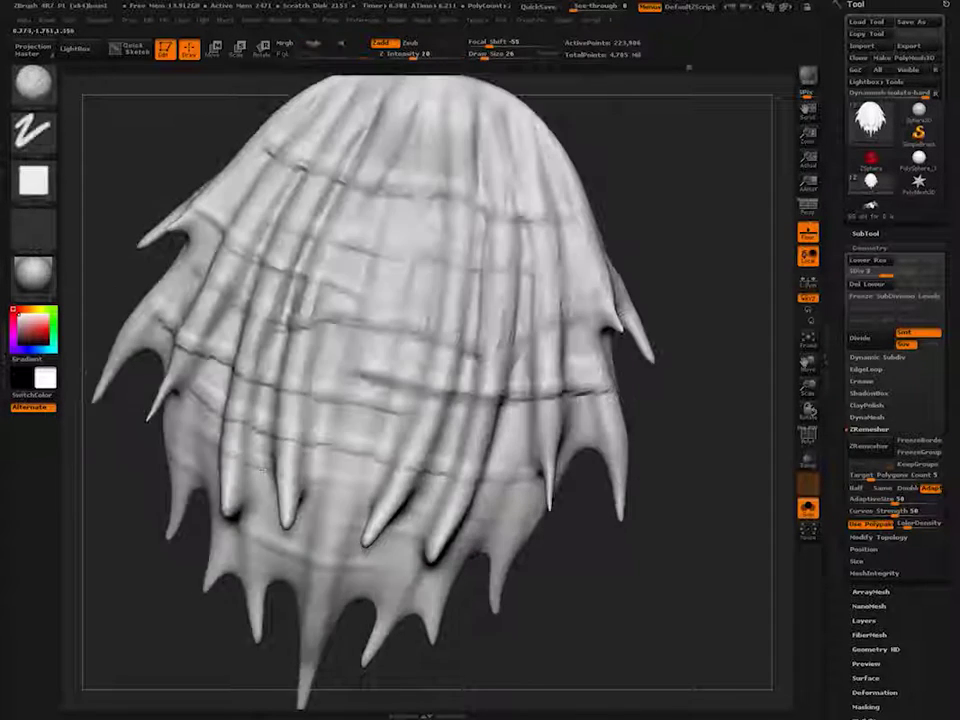
- Switch to the Dam_Standard brush and carve creases along the cross ridges running from the fin's centre to the upper side spikes
alt+drag(261, 470, 265, 484)
key(b)
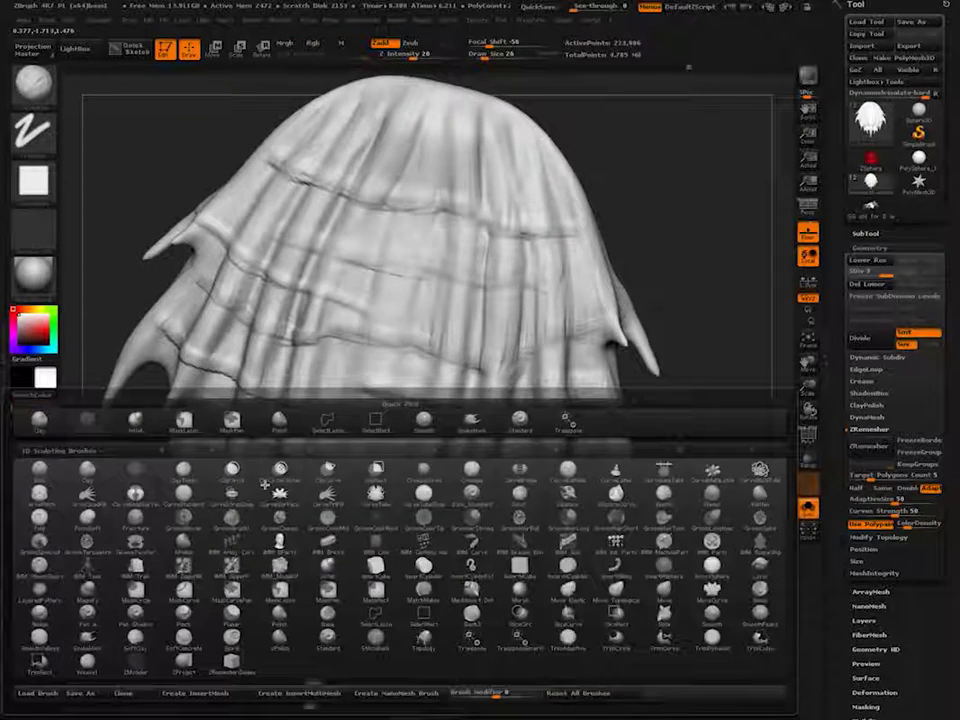
key(d)
key(s)
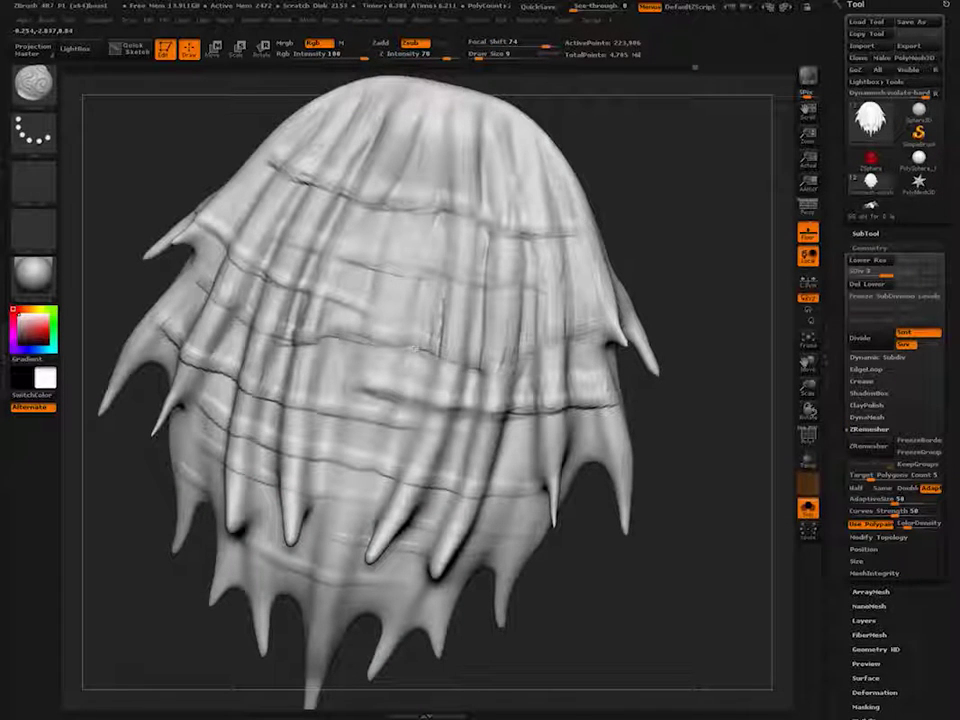
drag(309, 334, 382, 351)
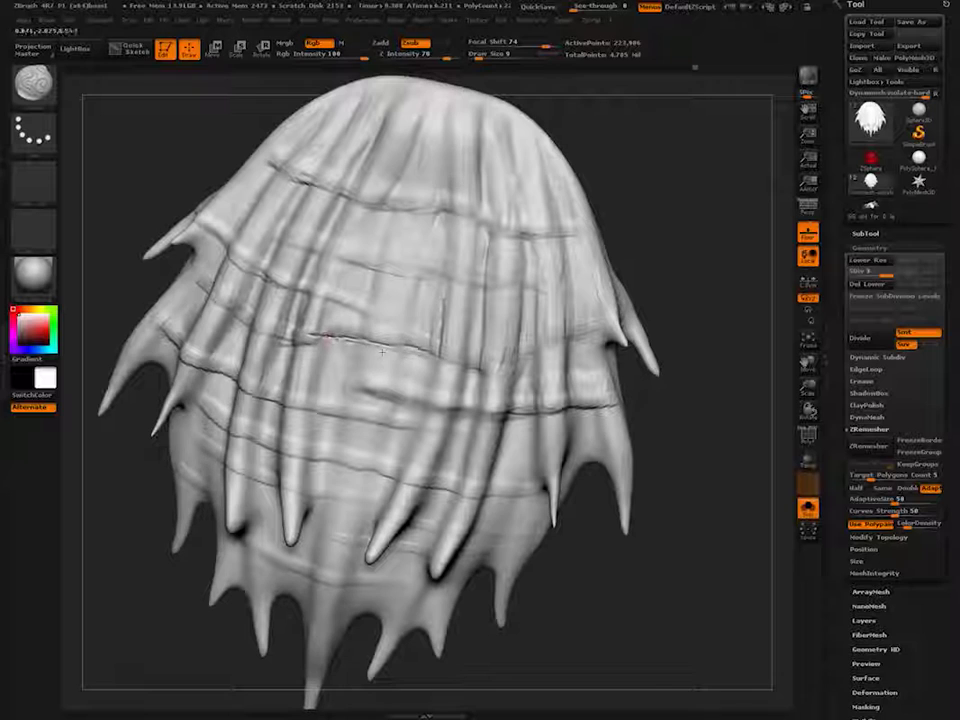
drag(112, 288, 142, 289)
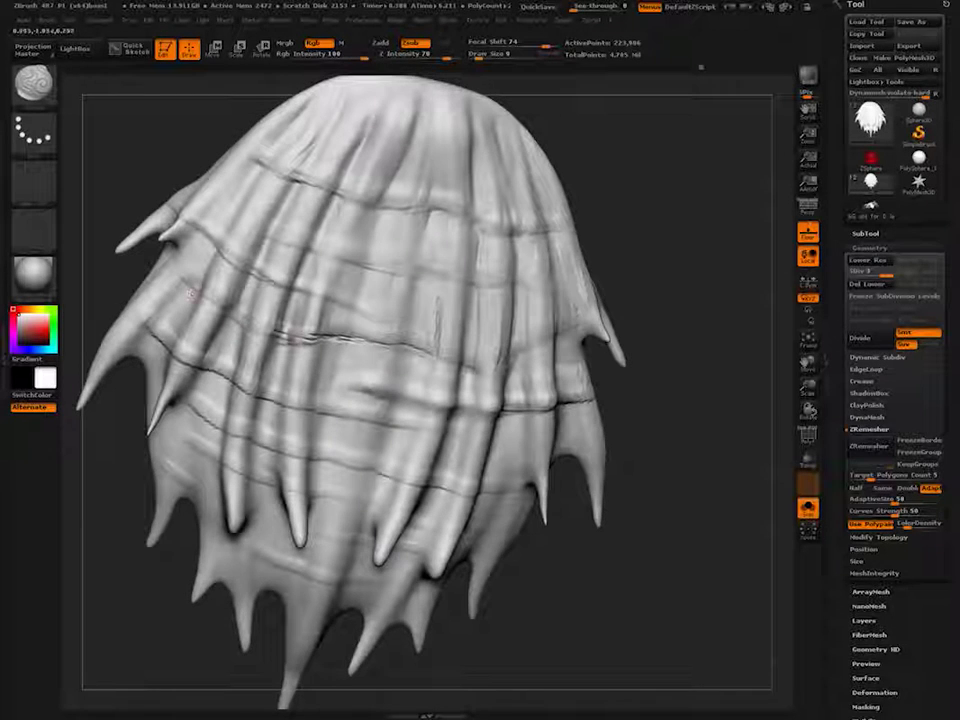
drag(285, 337, 232, 320)
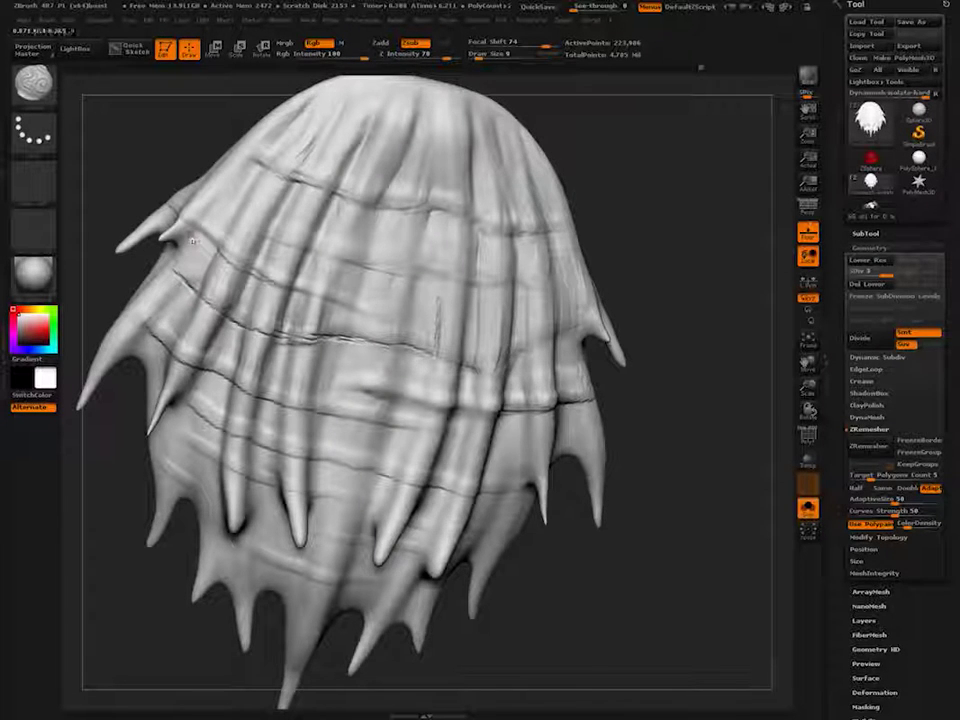
drag(306, 290, 372, 313)
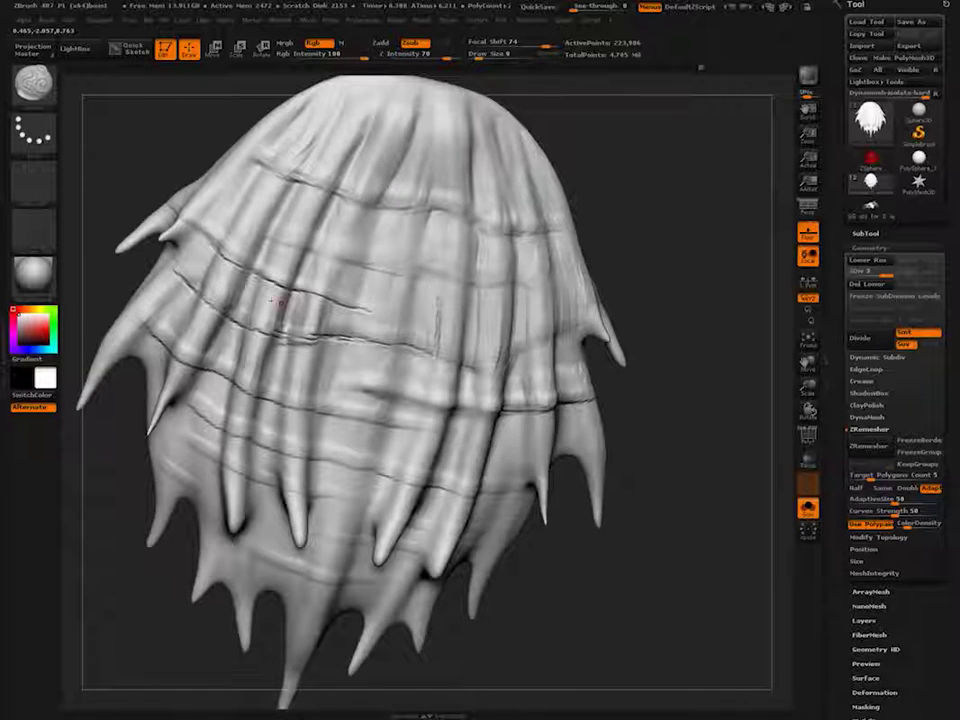
- Carve long Dam_Standard creases across the fin under the topmost cross ridge and the ridge below it
drag(112, 290, 80, 291)
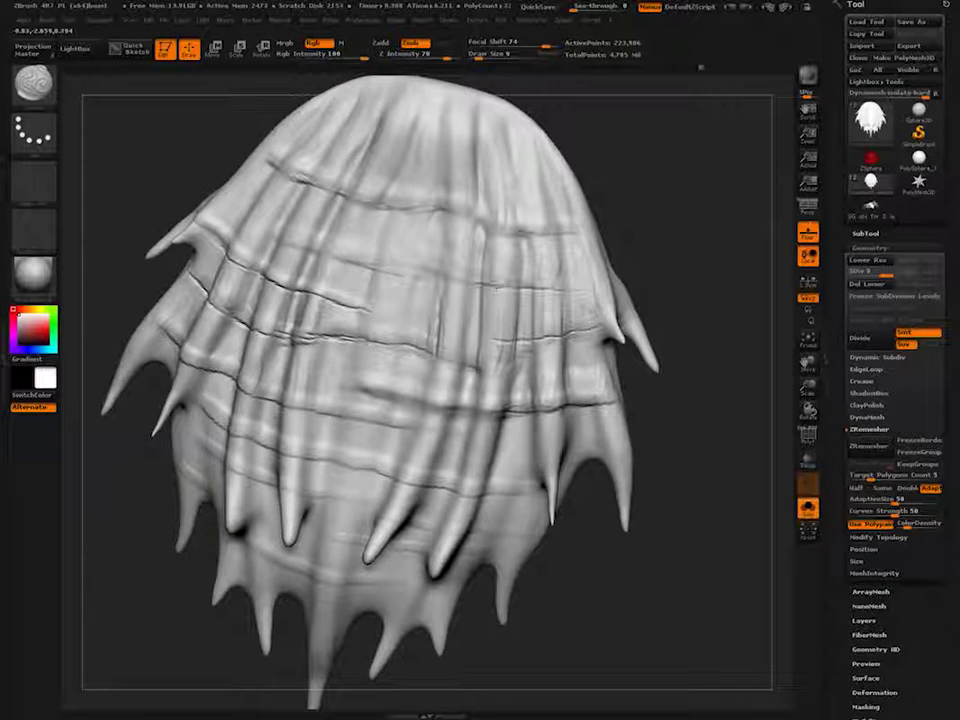
drag(446, 279, 262, 226)
mouse_move(270, 161)
mouse_down()
mouse_move(352, 195)
mouse_move(580, 239)
mouse_up()
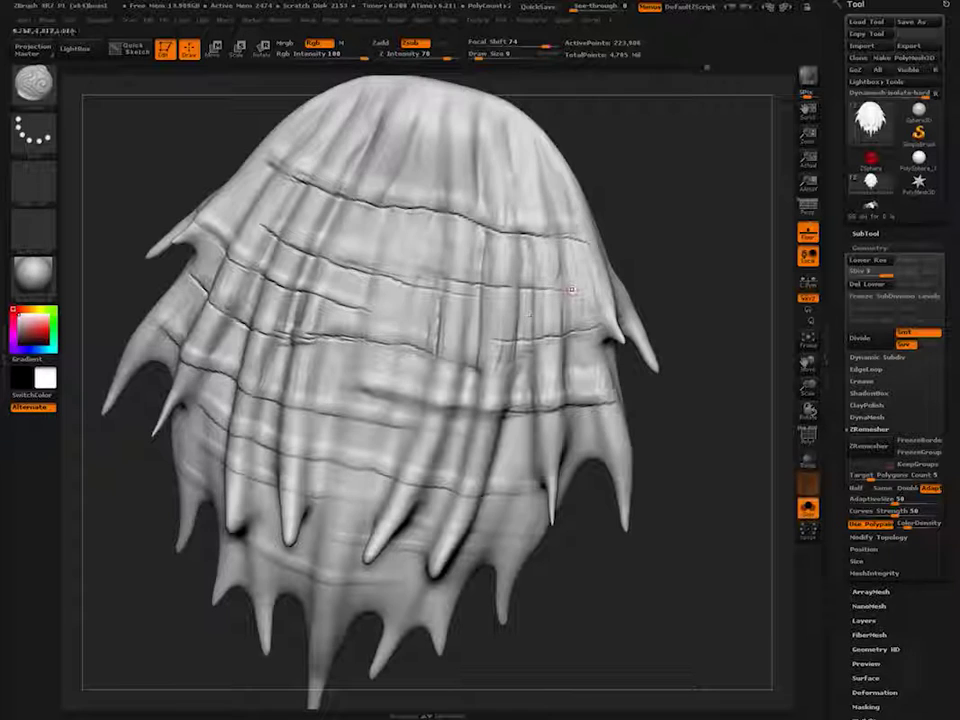
- Carve creases along the two cross ridges over the long spikes and a short one beside the lower side spikes
mouse_move(432, 650)
mouse_down()
mouse_move(432, 700)
mouse_move(443, 641)
mouse_up()
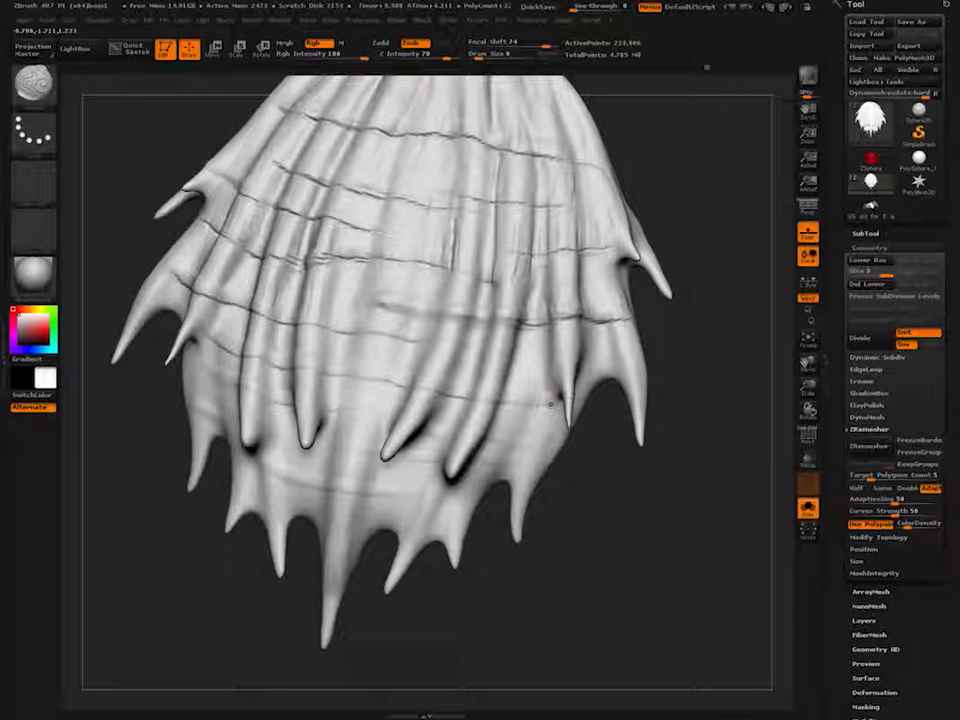
mouse_move(560, 404)
mouse_down()
mouse_move(326, 377)
mouse_move(226, 348)
mouse_up()
drag(128, 252, 144, 270)
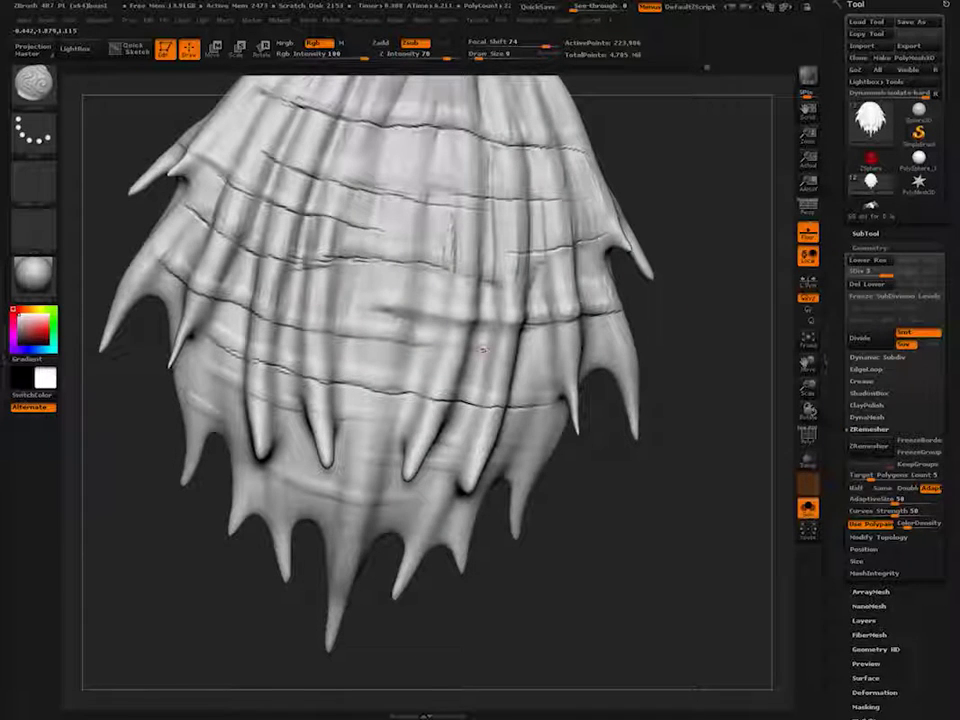
drag(464, 347, 407, 342)
drag(332, 339, 303, 331)
drag(140, 430, 100, 430)
drag(552, 440, 490, 452)
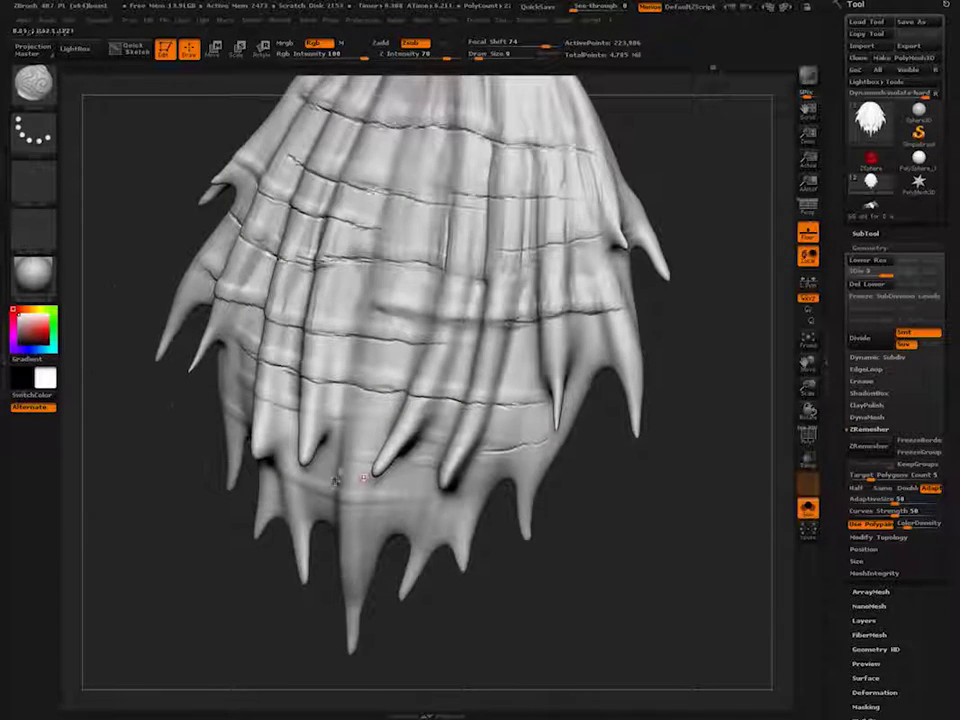
- Crease the lowest cross ridge above the bottom spikes and the short ridge at its side, and raise a small mark opposite
drag(120, 470, 170, 472)
mouse_move(397, 493)
mouse_down()
mouse_move(288, 482)
mouse_move(238, 461)
mouse_up()
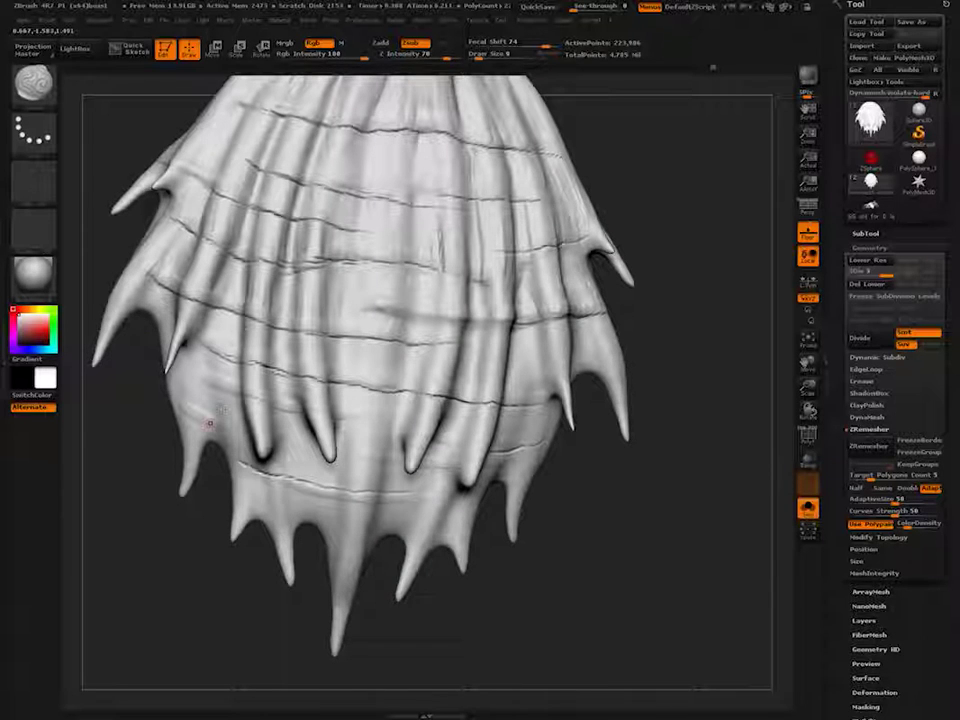
drag(228, 409, 176, 385)
drag(220, 462, 188, 464)
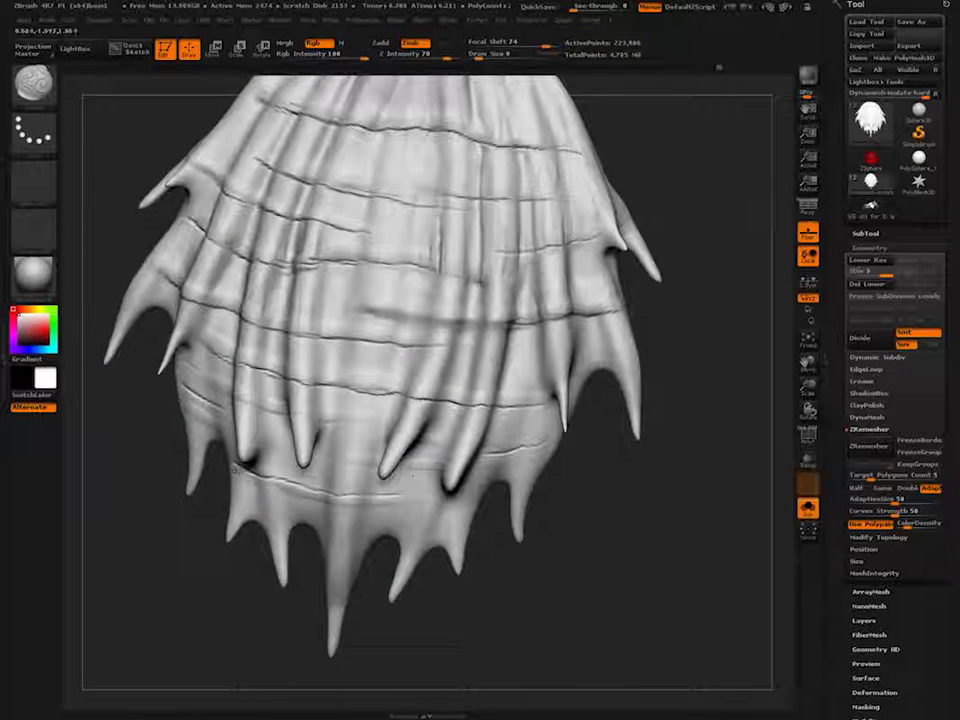
alt+drag(531, 427, 483, 457)
- Carve curved creases just below the cross ridge across the base of the side spikes, at draw size 10
right_drag(558, 365, 587, 361)
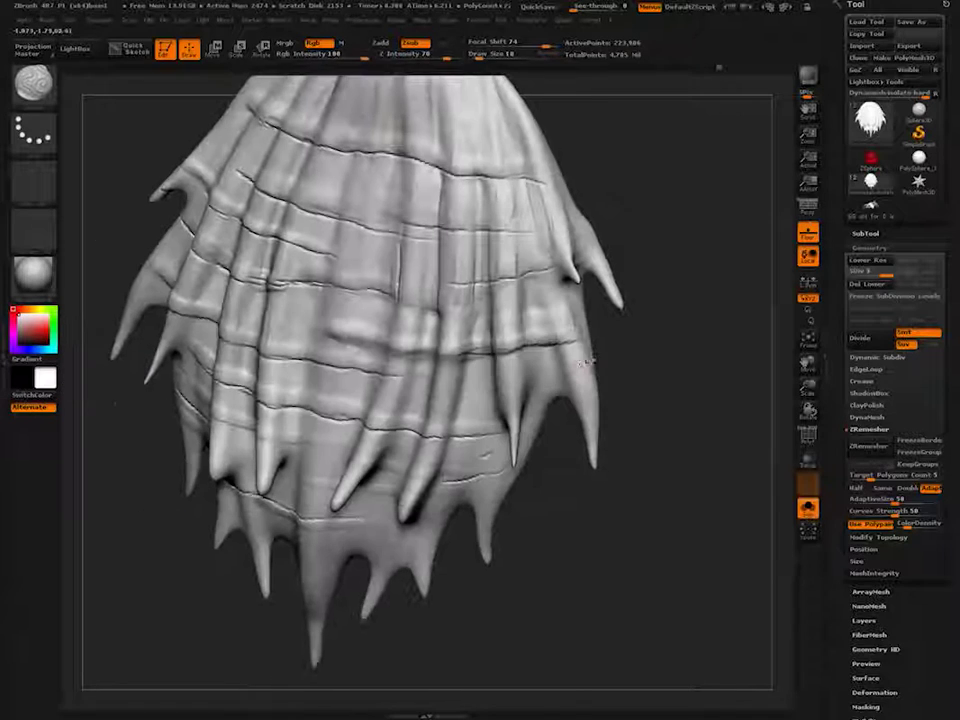
mouse_move(588, 367)
mouse_down()
mouse_move(524, 383)
mouse_move(476, 380)
mouse_up()
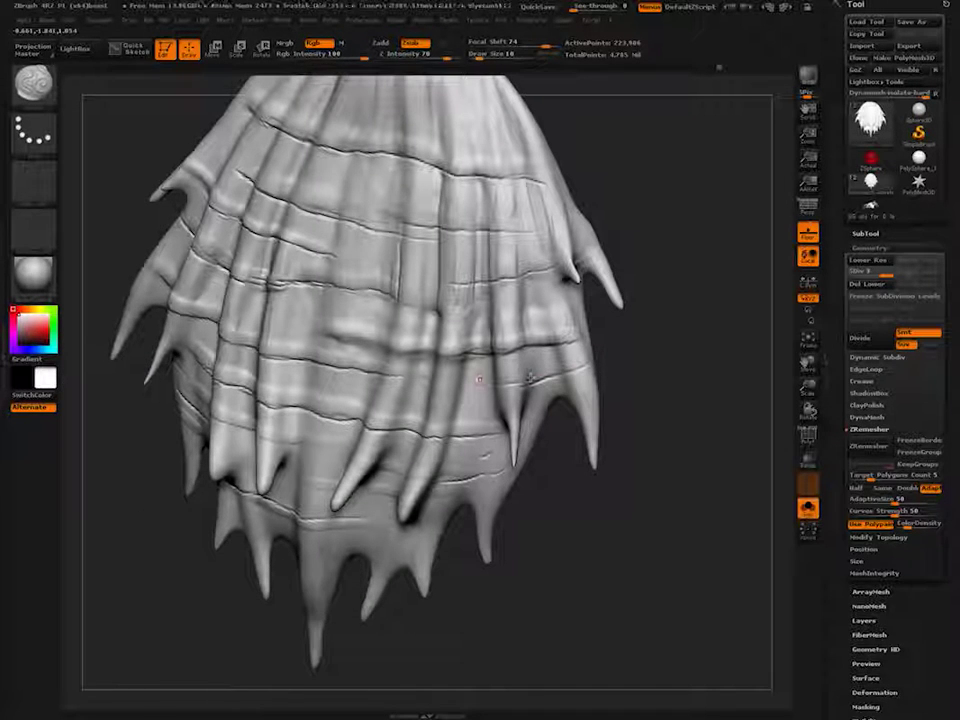
drag(542, 364, 500, 372)
- Carve vertical creases along a crown strand and between the central cross ridges, using draw size 14
alt+right_drag(500, 290, 496, 400)
right_drag(496, 400, 516, 408)
drag(323, 268, 339, 266)
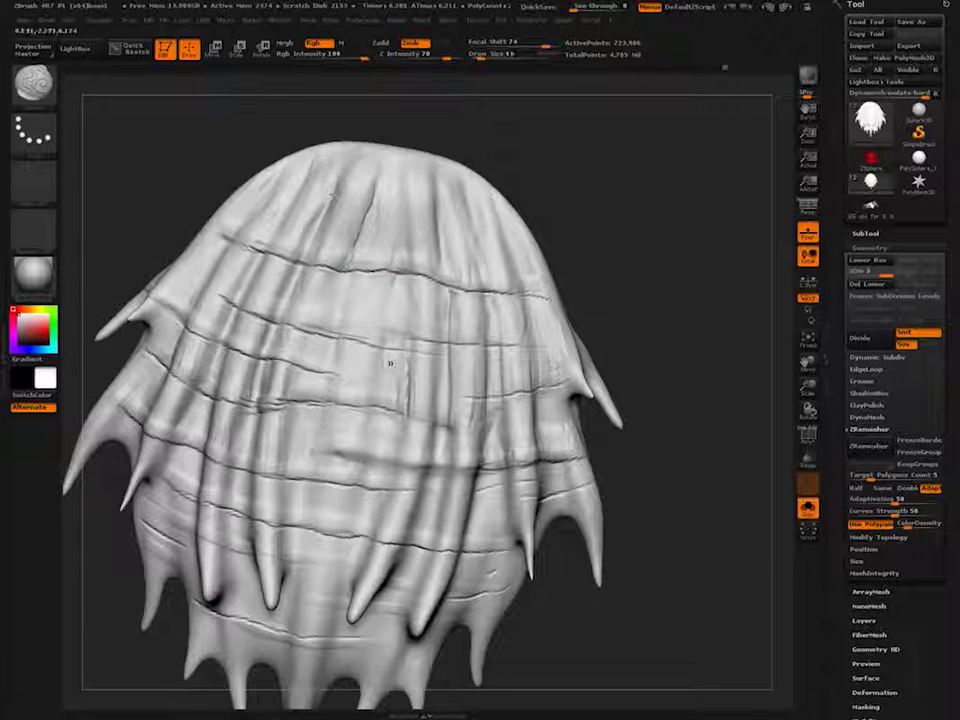
key(])
mouse_move(399, 400)
mouse_down()
mouse_move(396, 353)
mouse_move(397, 367)
mouse_up()
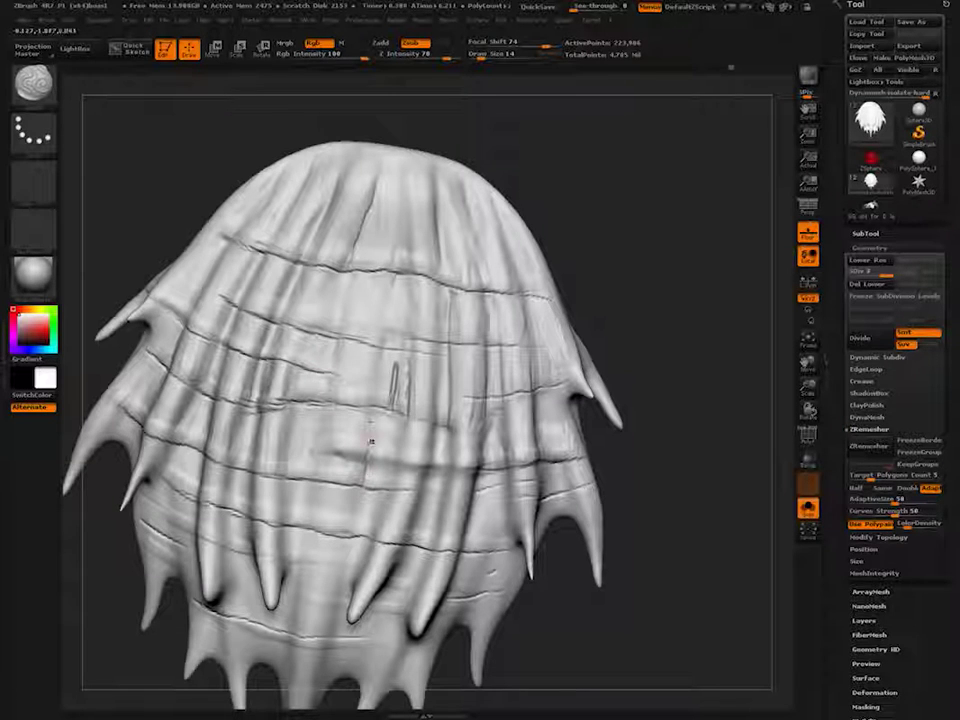
mouse_move(370, 441)
mouse_down()
mouse_move(371, 488)
mouse_move(361, 485)
mouse_move(370, 438)
mouse_up()
drag(285, 481, 286, 430)
- Carve short vertical creases along the side strands, linking the cross ridges near the upper side spikes
mouse_move(286, 418)
right_down()
mouse_move(208, 460)
mouse_move(281, 433)
right_up()
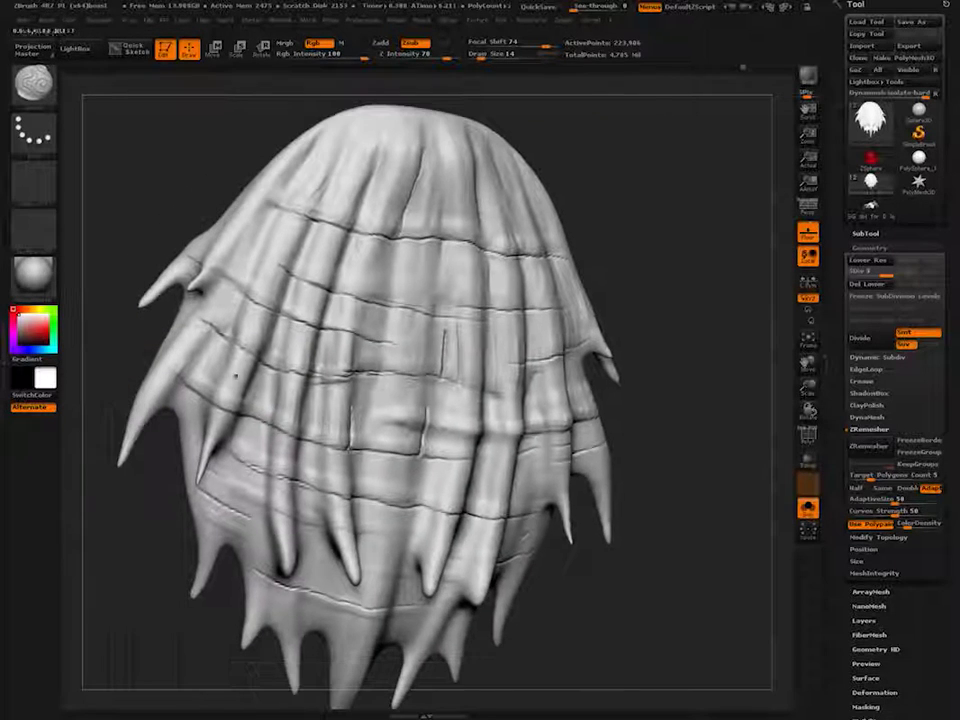
drag(271, 426, 273, 383)
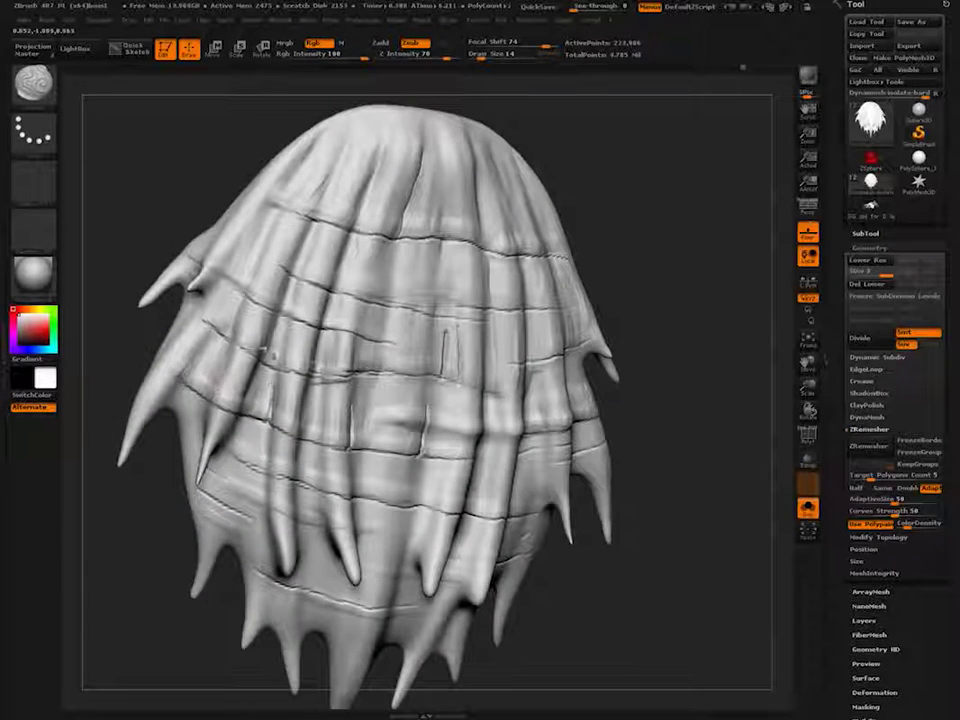
right_drag(260, 420, 308, 416)
drag(278, 308, 291, 281)
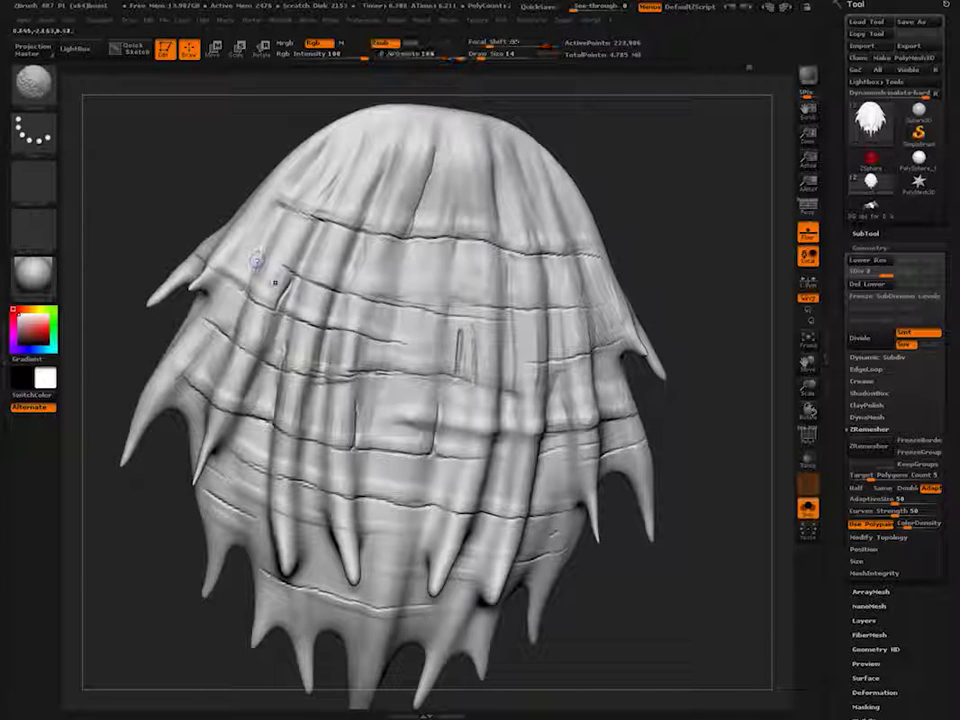
- Raise the top of the short vertical crease between the central cross ridges with the Standard brush
mouse_move(279, 296)
ctrl+right_down()
mouse_move(242, 381)
mouse_move(251, 341)
mouse_move(262, 444)
mouse_move(286, 412)
mouse_move(313, 535)
ctrl+right_up()
key(b)
key(s)
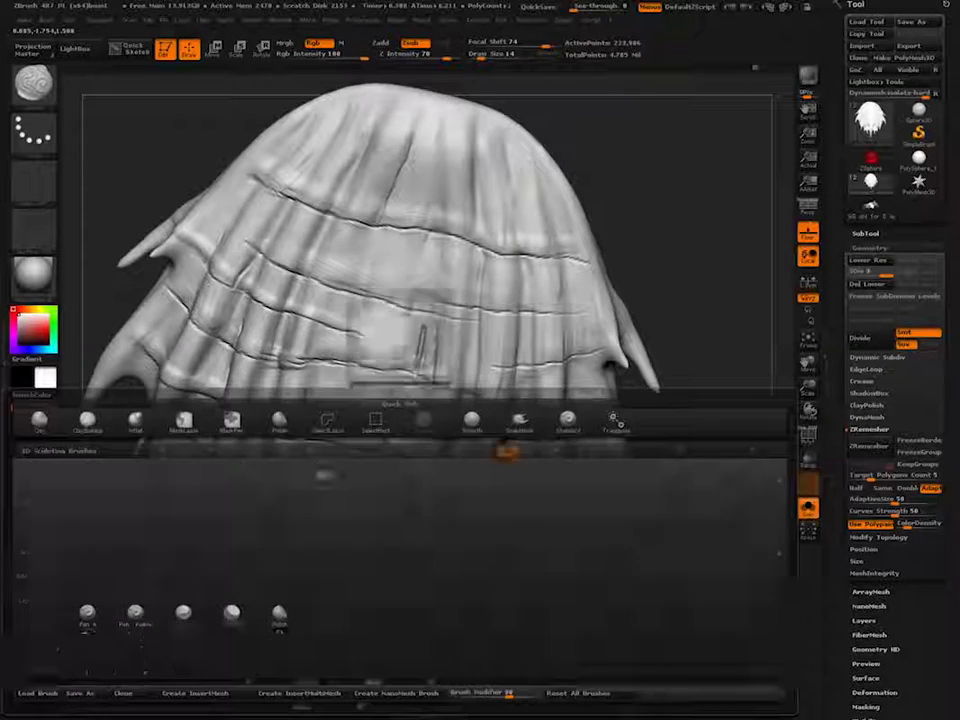
key(t)
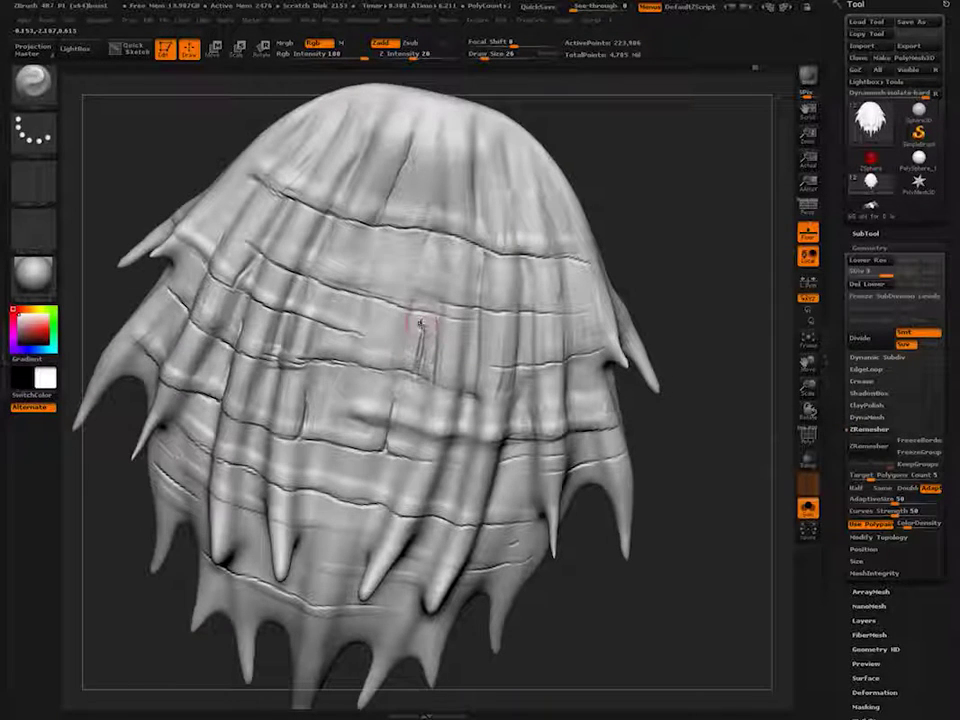
drag(423, 325, 421, 344)
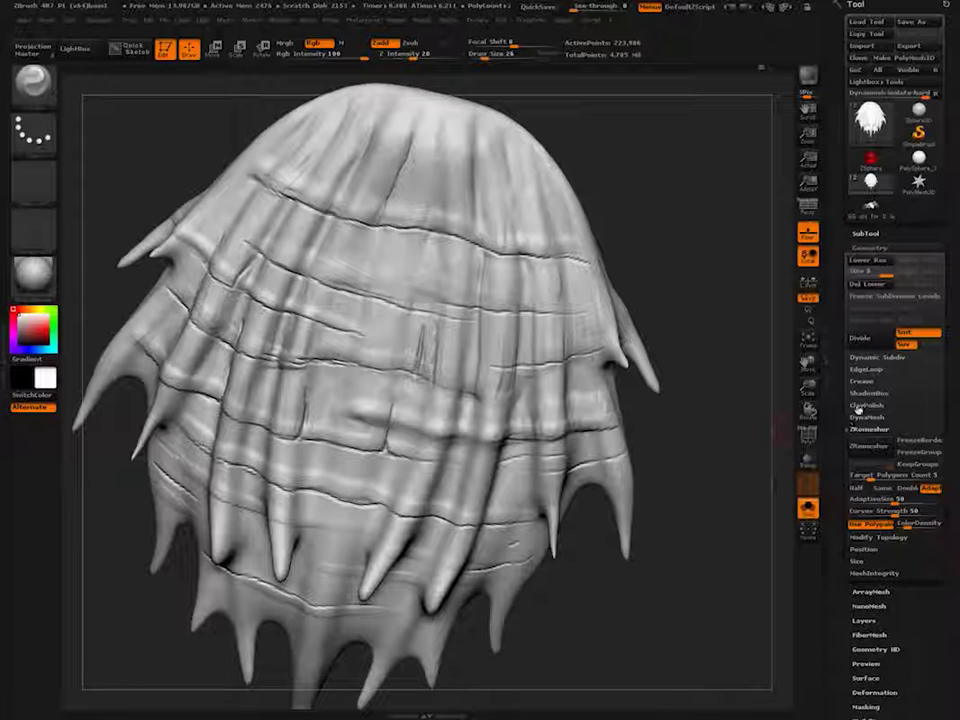
click(856, 418)
click(862, 436)
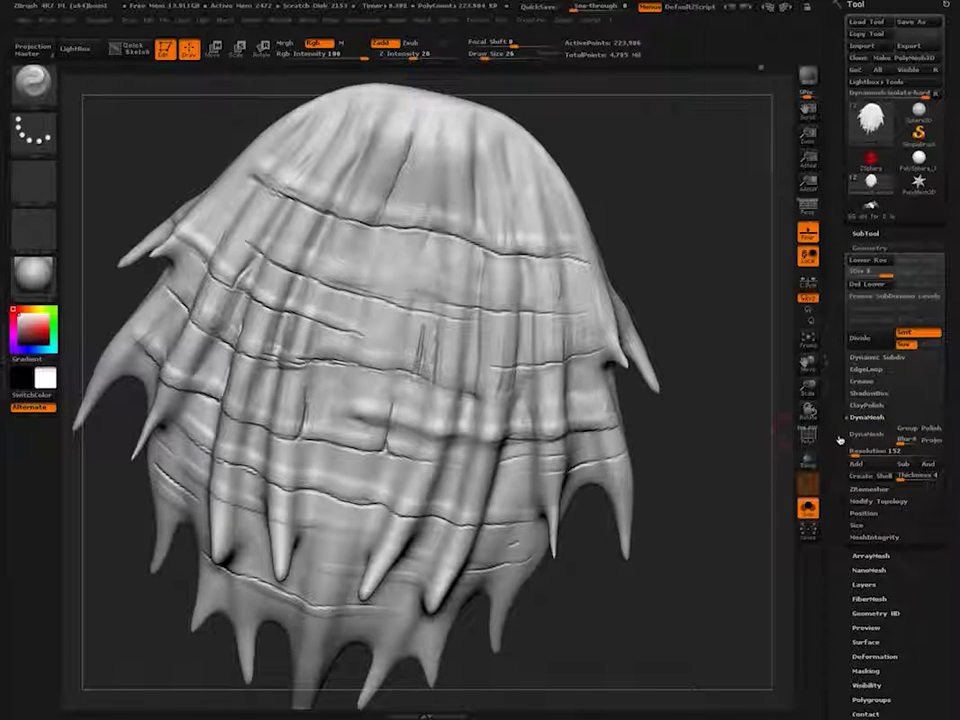
- Build up short slanted strokes between the cross ridges above the lower central spikes with the Clay Buildup brush
key(b)
key(c)
key(b)
alt+drag(690, 450, 704, 365)
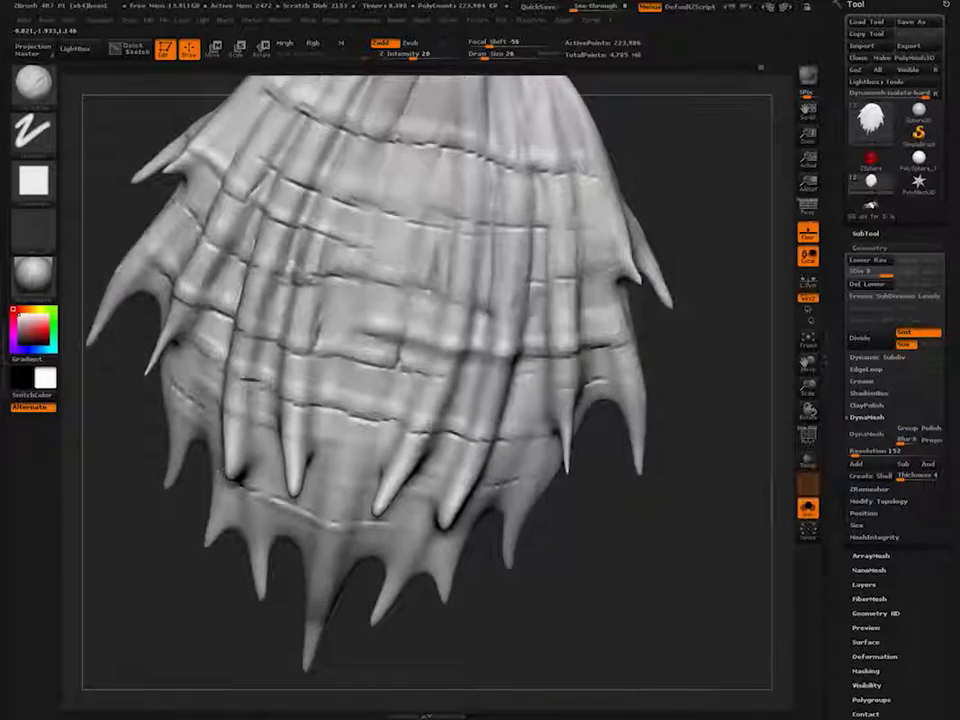
right_drag(385, 425, 395, 410)
mouse_move(395, 360)
ctrl+right_down()
mouse_move(390, 410)
mouse_move(380, 397)
mouse_move(372, 409)
ctrl+right_up()
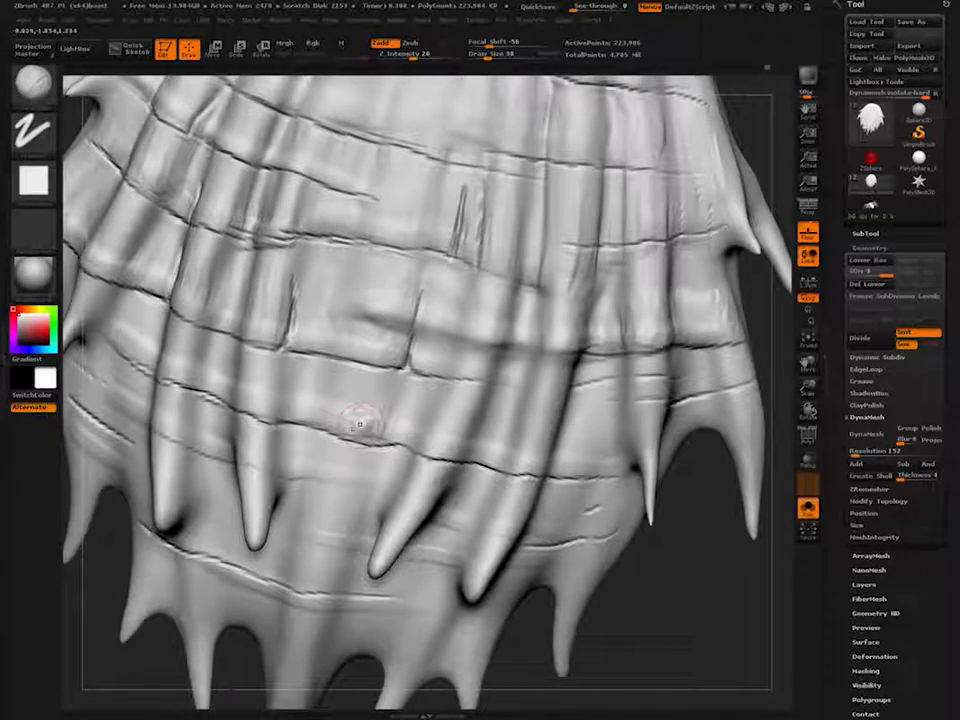
mouse_move(360, 424)
mouse_down()
mouse_move(358, 362)
mouse_move(340, 374)
mouse_up()
mouse_move(316, 418)
mouse_down()
mouse_move(321, 368)
mouse_move(290, 364)
mouse_up()
mouse_move(277, 412)
mouse_down()
mouse_move(276, 354)
mouse_move(250, 394)
mouse_move(252, 412)
mouse_move(262, 398)
mouse_move(246, 398)
mouse_move(285, 413)
mouse_move(190, 380)
mouse_move(174, 362)
mouse_move(223, 348)
mouse_move(225, 366)
mouse_up()
mouse_move(246, 386)
ctrl+right_down()
mouse_move(250, 290)
mouse_move(340, 310)
ctrl+right_up()
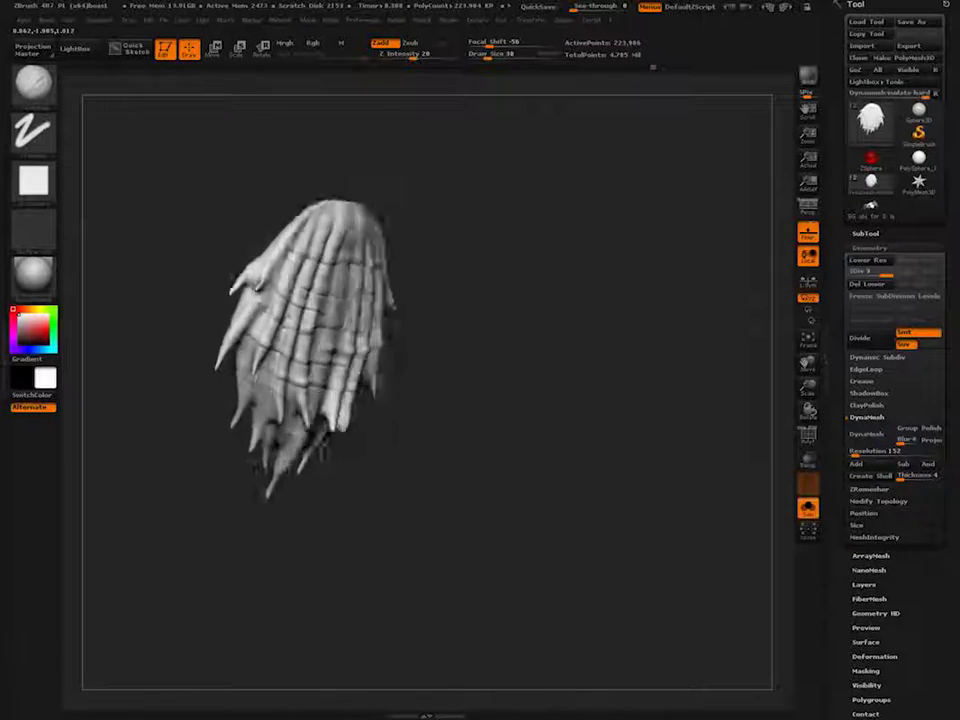
- Add surface noise to the fin, frame the front of the piece in the noise preview, and enable a noise plug-in
right_drag(323, 450, 275, 370)
alt+right_drag(282, 445, 316, 354)
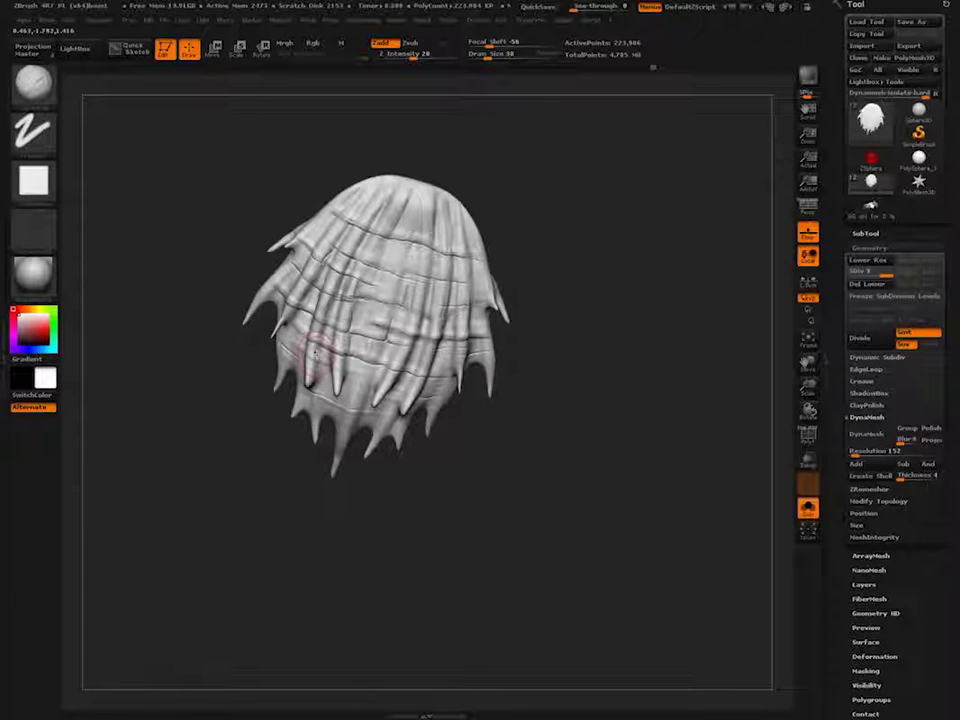
click(865, 642)
click(859, 364)
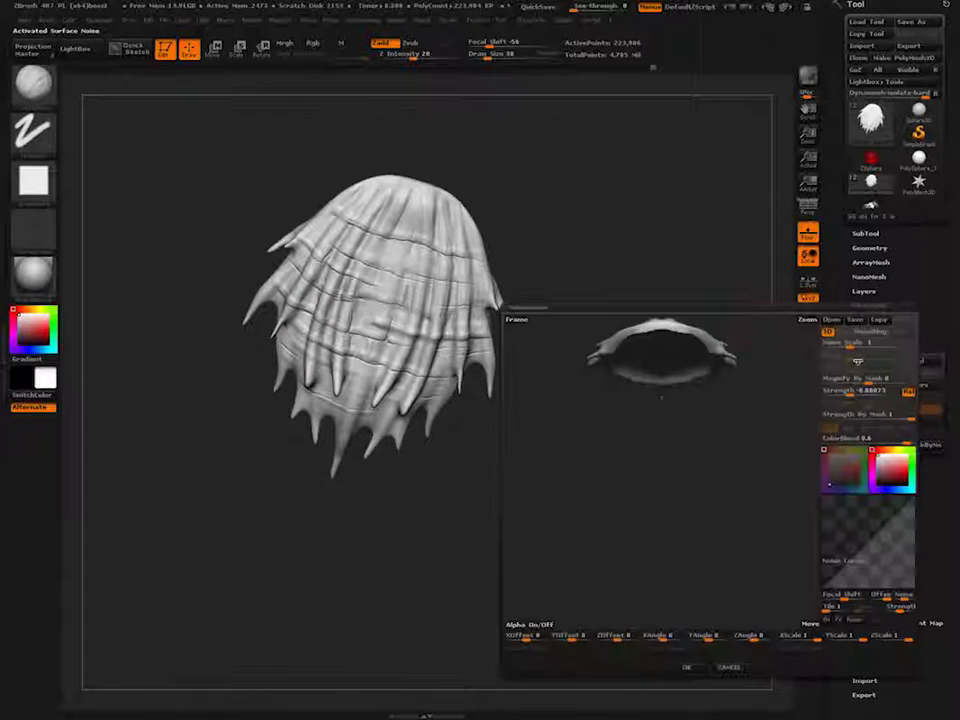
drag(696, 426, 756, 280)
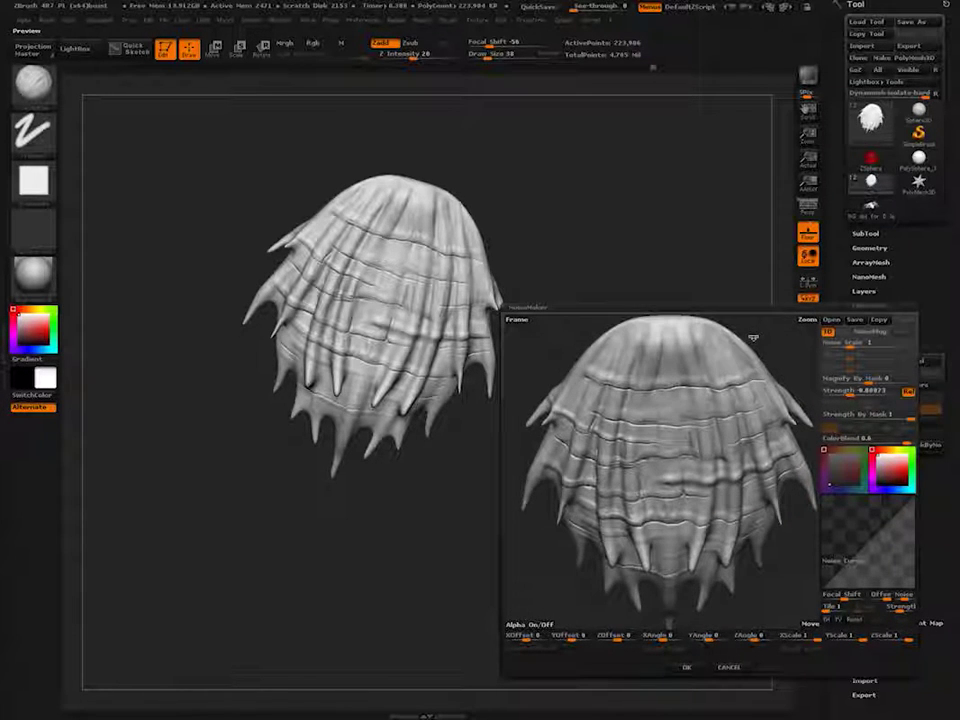
alt+drag(752, 341, 744, 342)
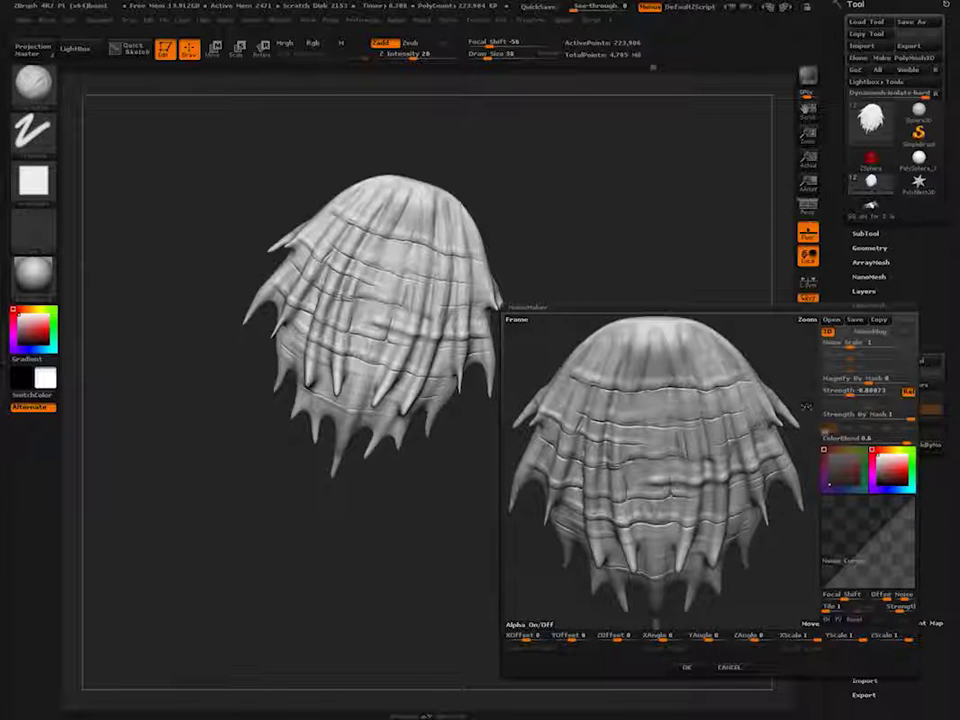
click(826, 438)
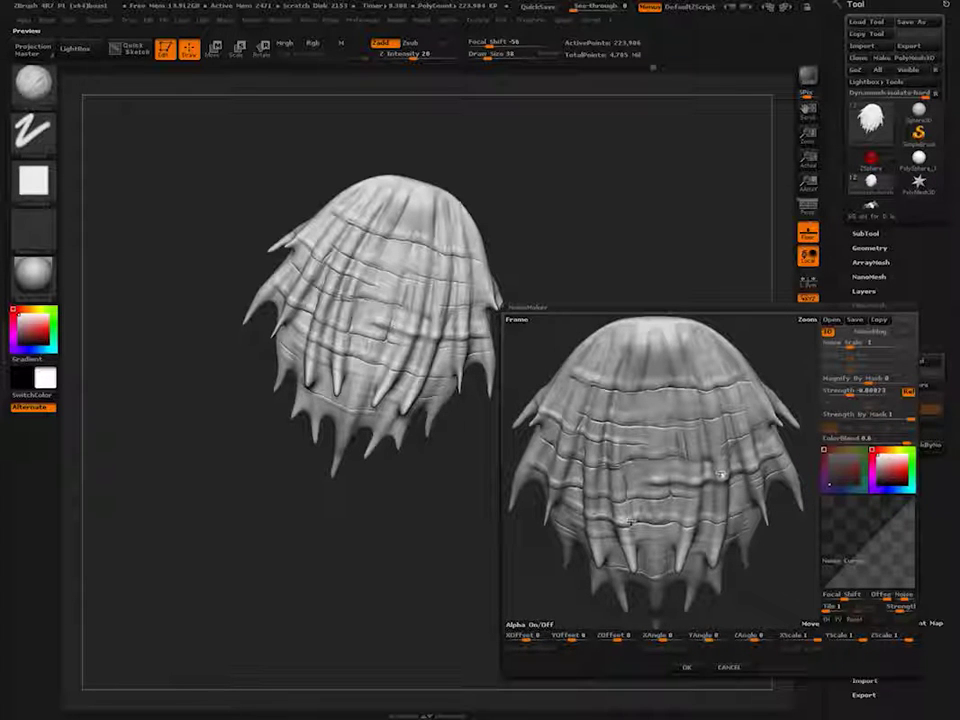
click(866, 334)
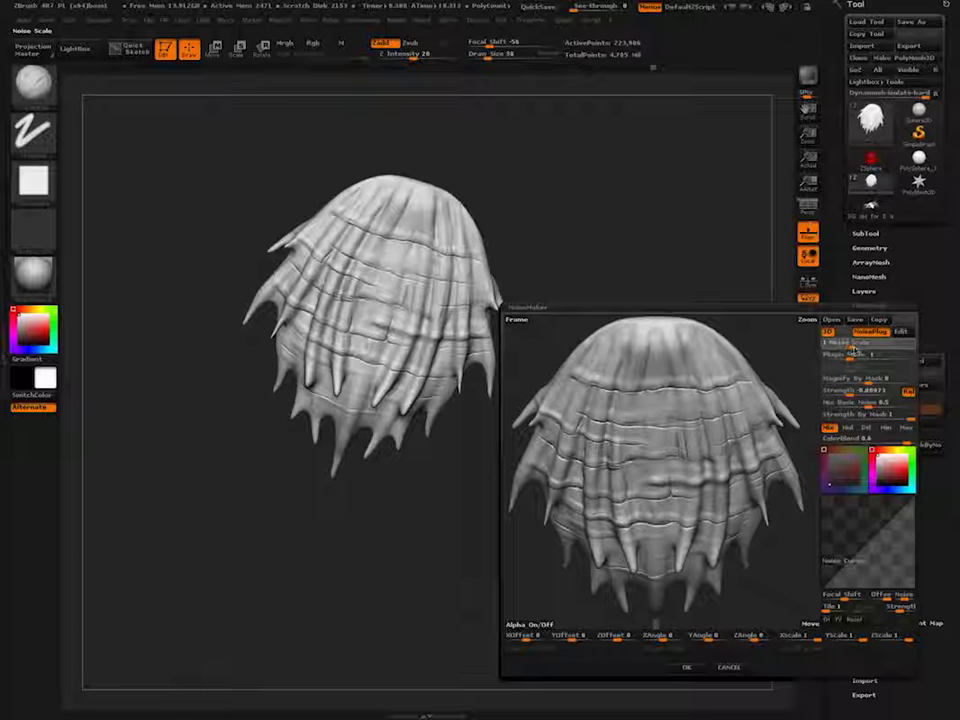
- Try a noise scale of about 3.37, a strength of 0 and a plugin scale of about 6.9
drag(855, 348, 849, 350)
drag(851, 397, 845, 399)
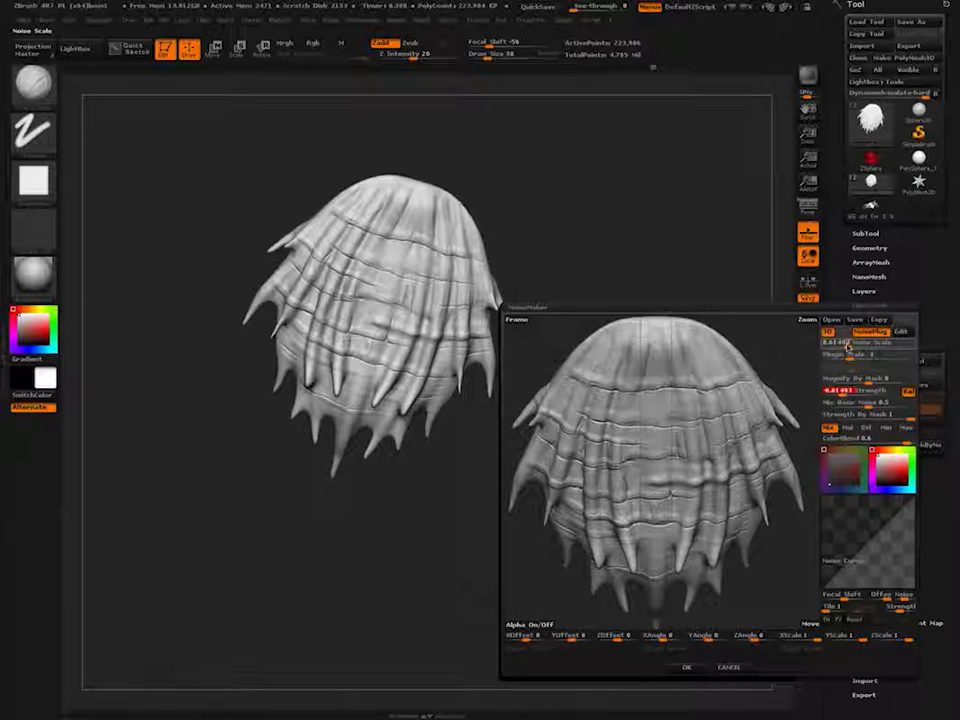
drag(848, 347, 862, 350)
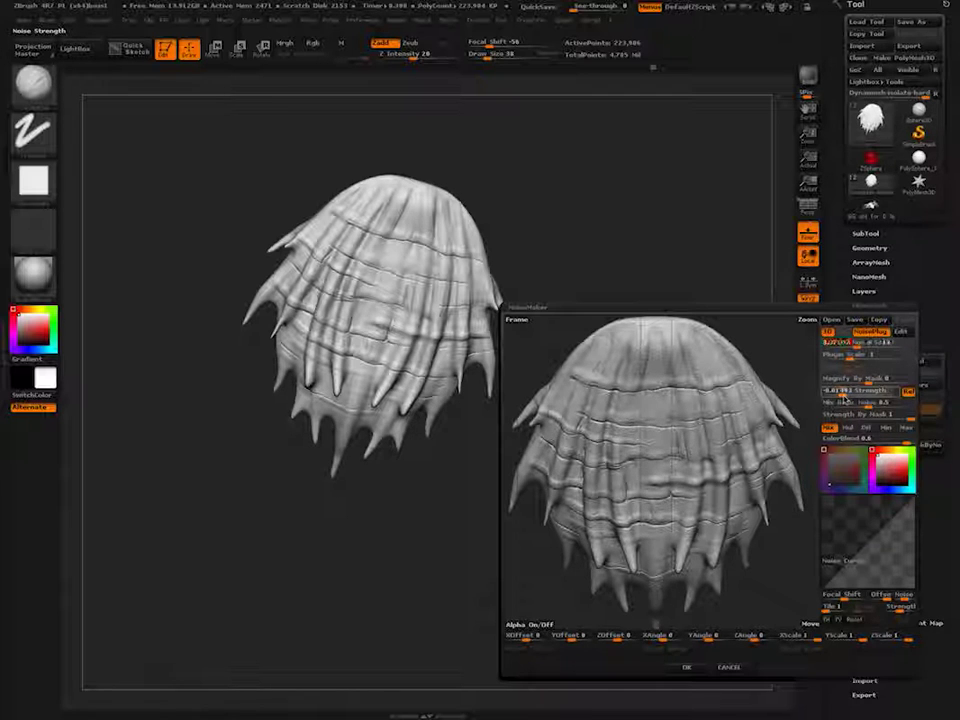
drag(844, 399, 858, 400)
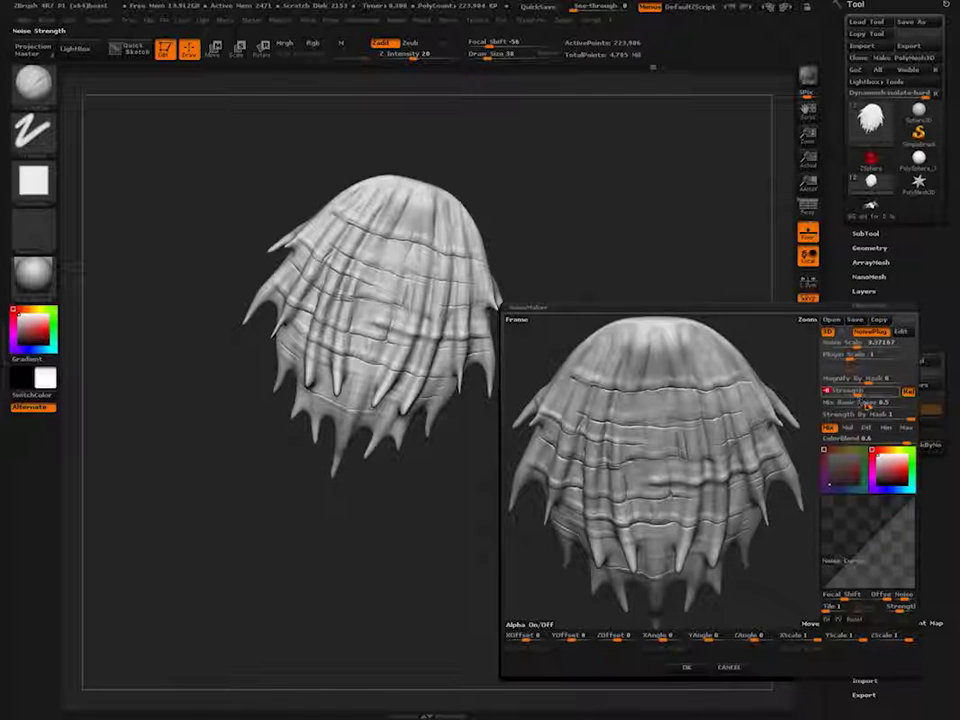
click(864, 363)
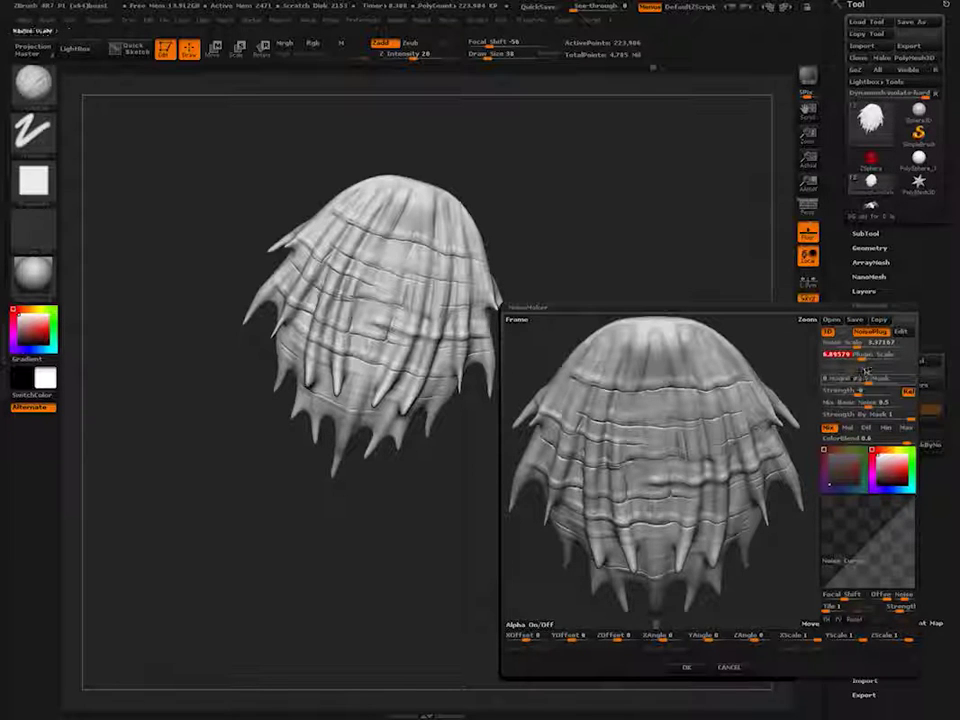
- Set the basic noise mix to 0, strength to -0.01493, noise scale to about 11.97 and plugin scale to about 0.127
click(867, 409)
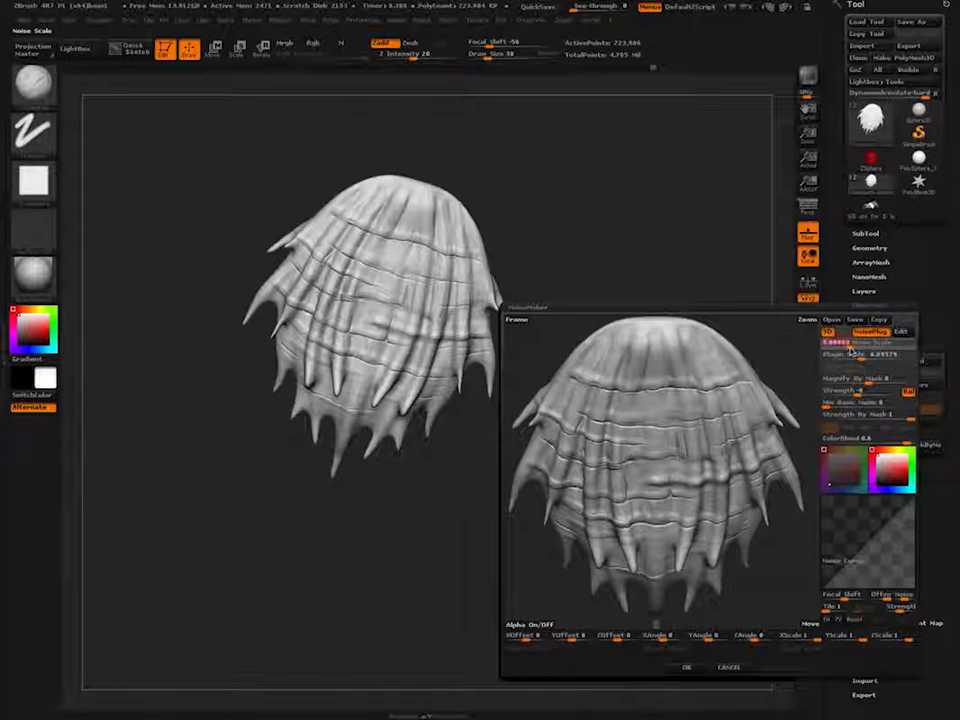
drag(858, 399, 844, 399)
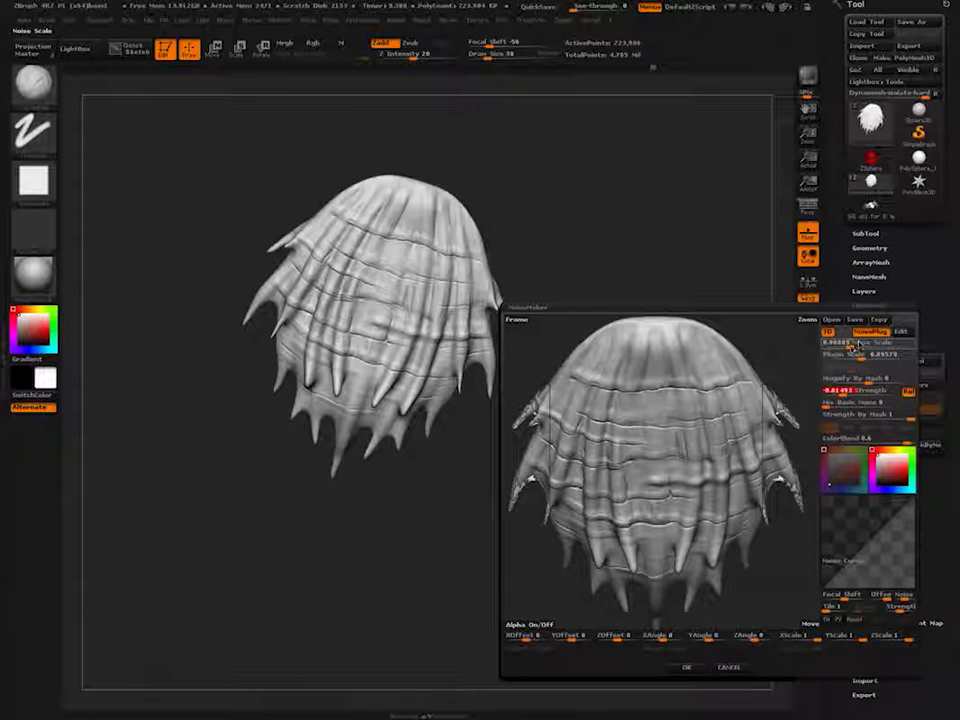
mouse_move(847, 350)
mouse_down()
mouse_move(880, 350)
mouse_move(842, 366)
mouse_up()
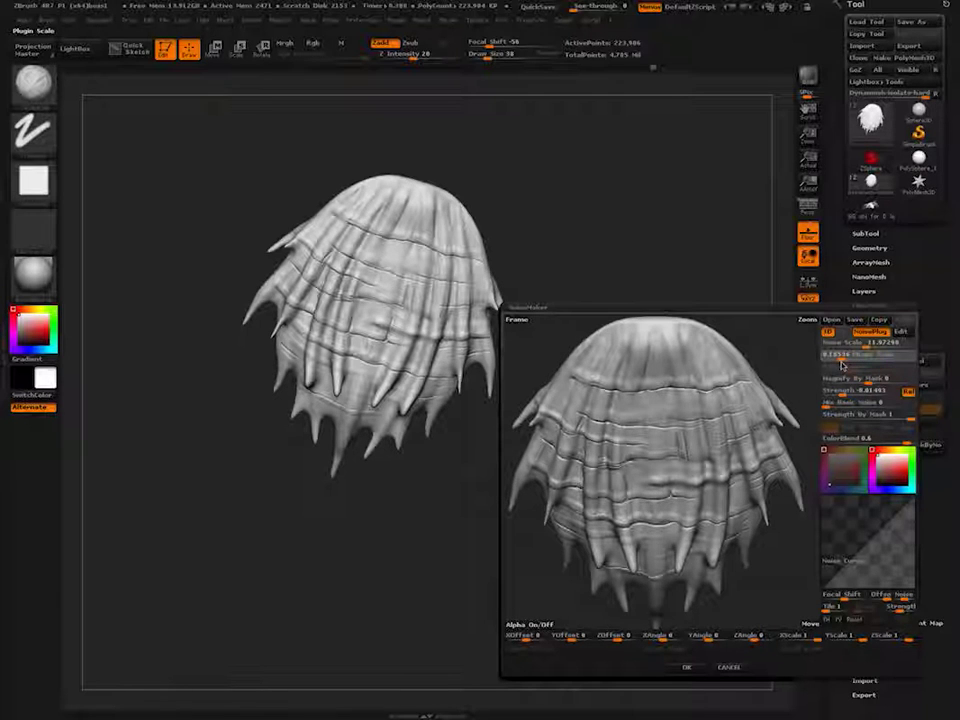
click(843, 364)
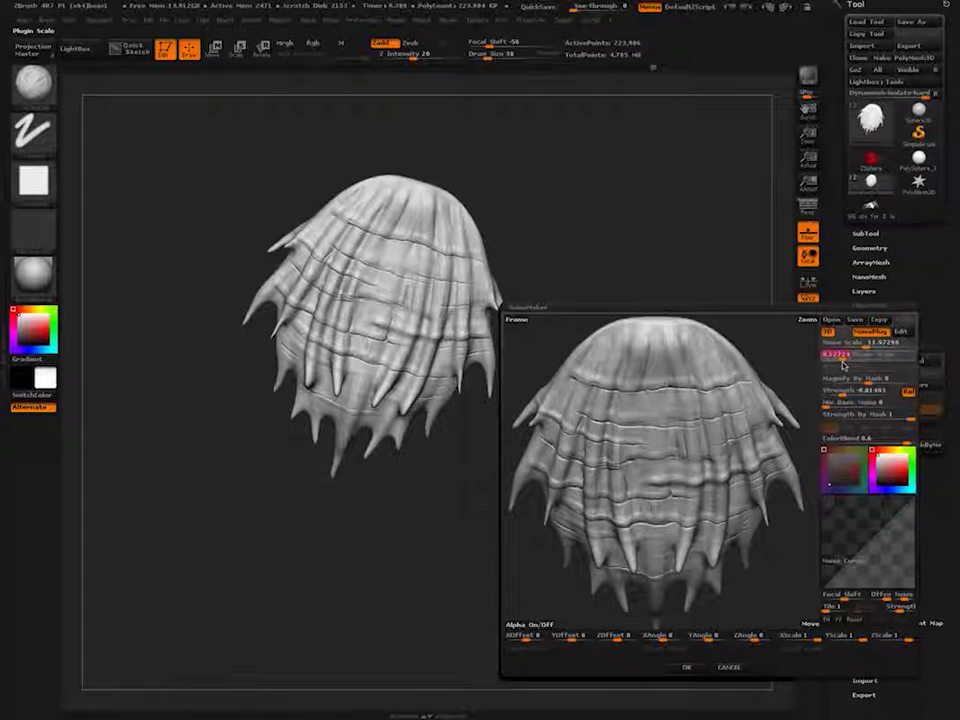
- Set the noise scale to about 8.8, plugin scale to about 0.07 and strength to about -0.07, and accept the noise
drag(782, 368, 782, 361)
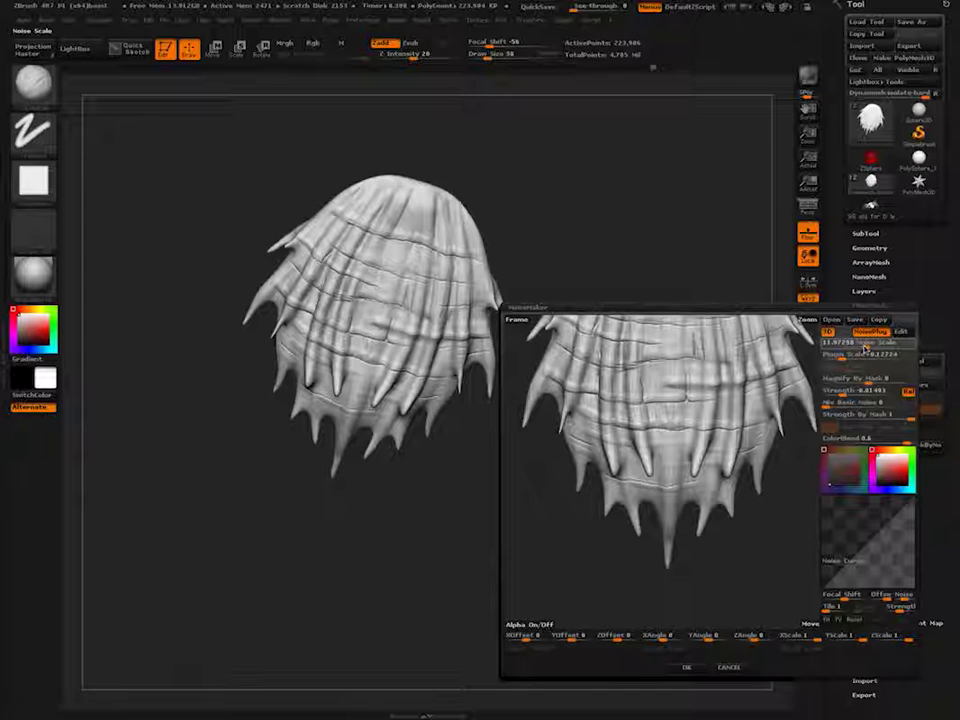
drag(865, 348, 864, 349)
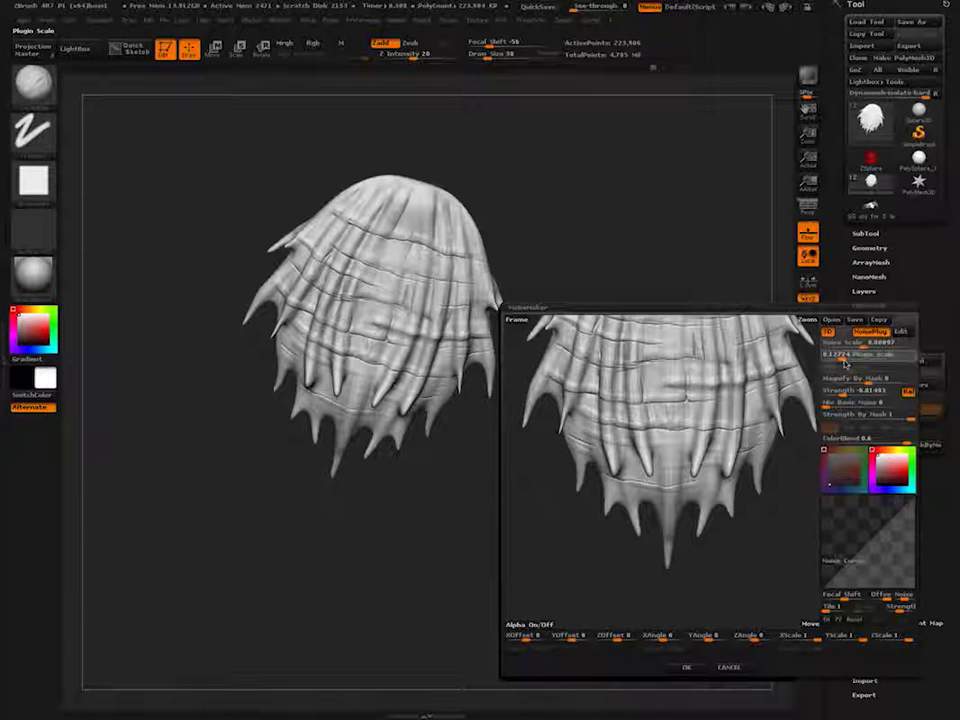
drag(845, 361, 841, 361)
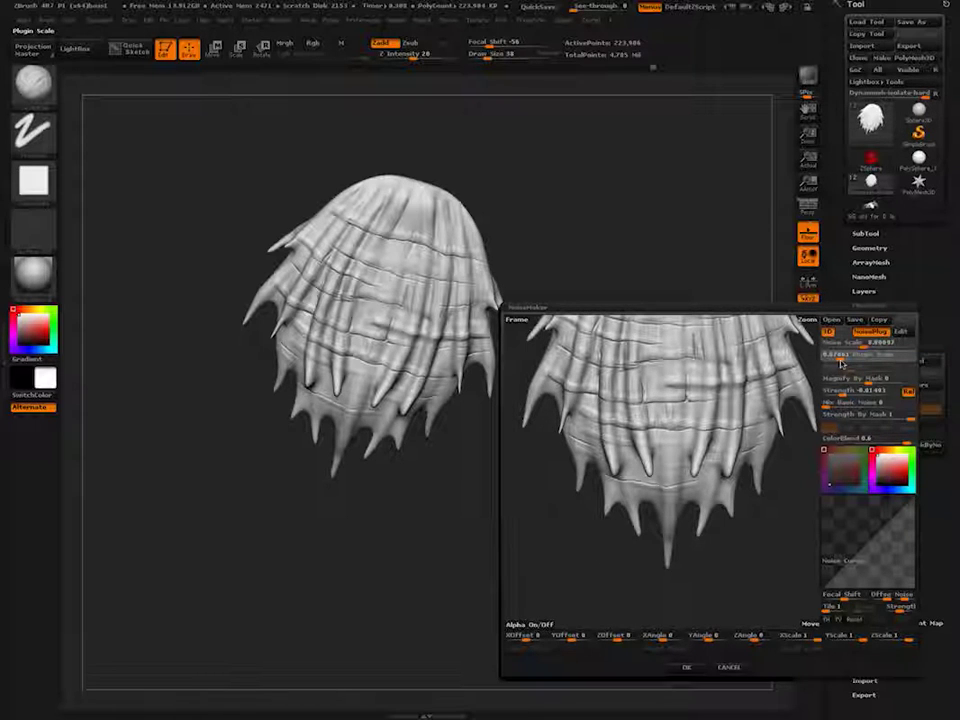
click(841, 362)
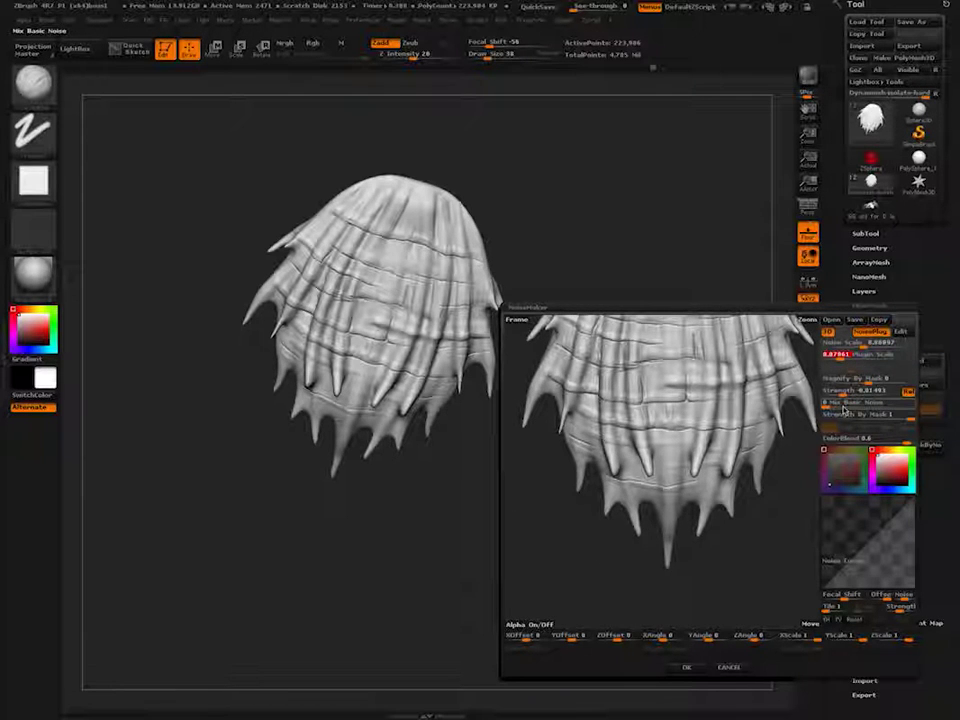
click(842, 397)
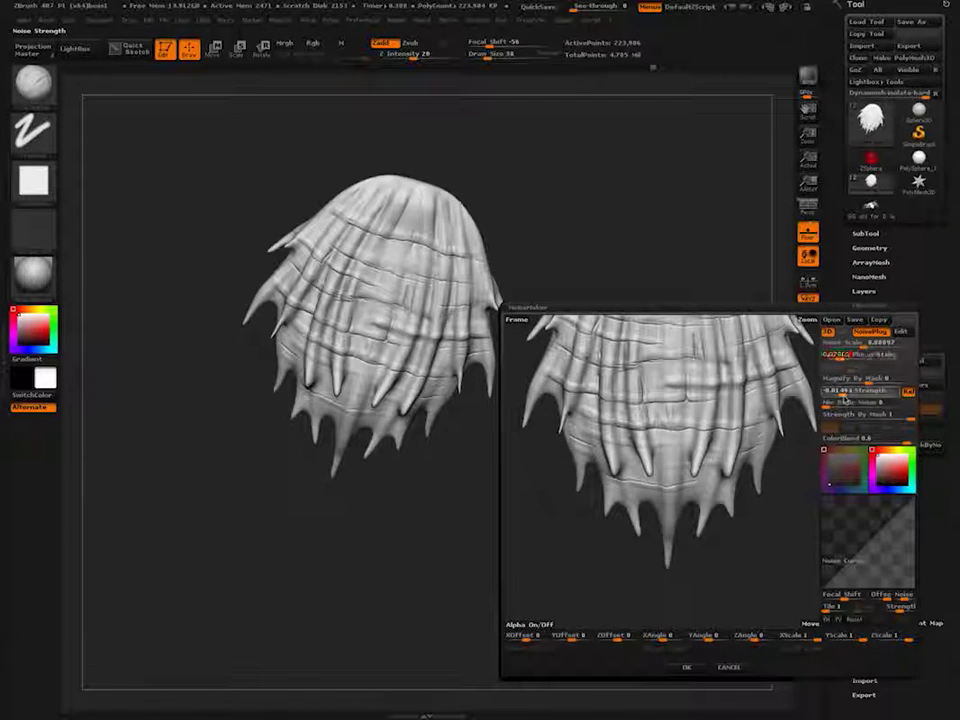
drag(841, 399, 838, 399)
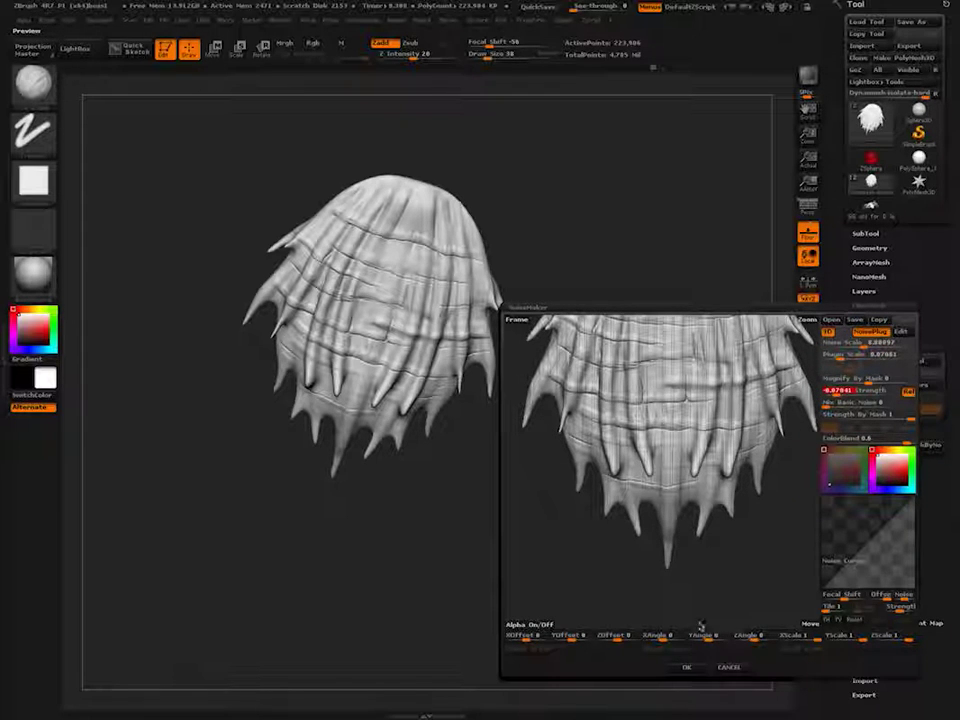
click(694, 667)
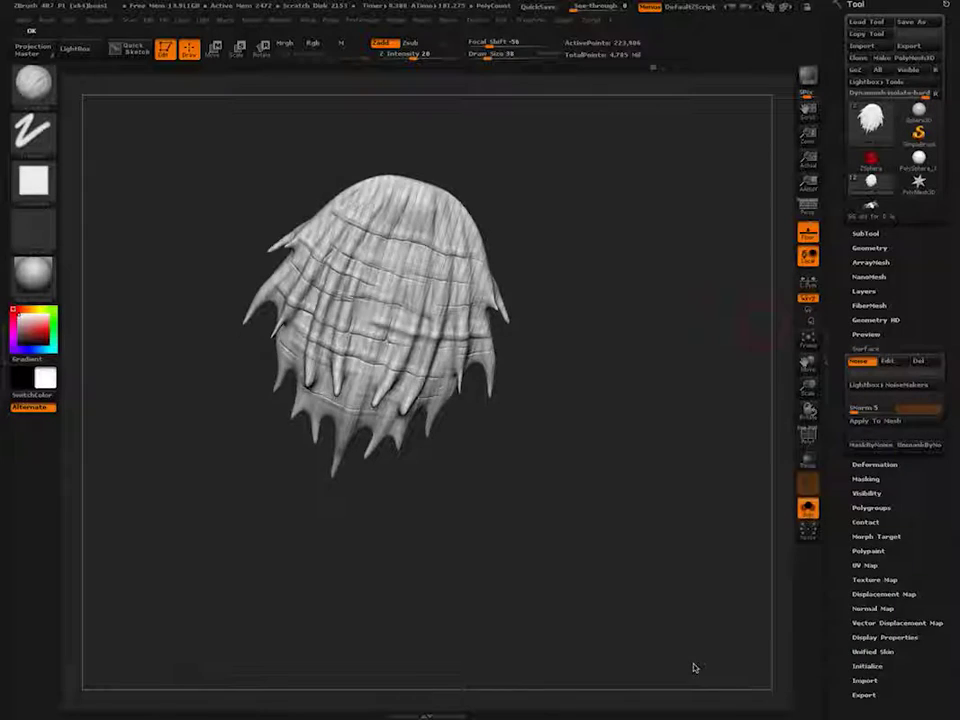
- Inspect the striped noise on the fin, edit it to a plugin scale of about 0.007, and accept the change
drag(260, 368, 282, 325)
ctrl+right_drag(331, 378, 349, 403)
alt+right_drag(388, 203, 360, 303)
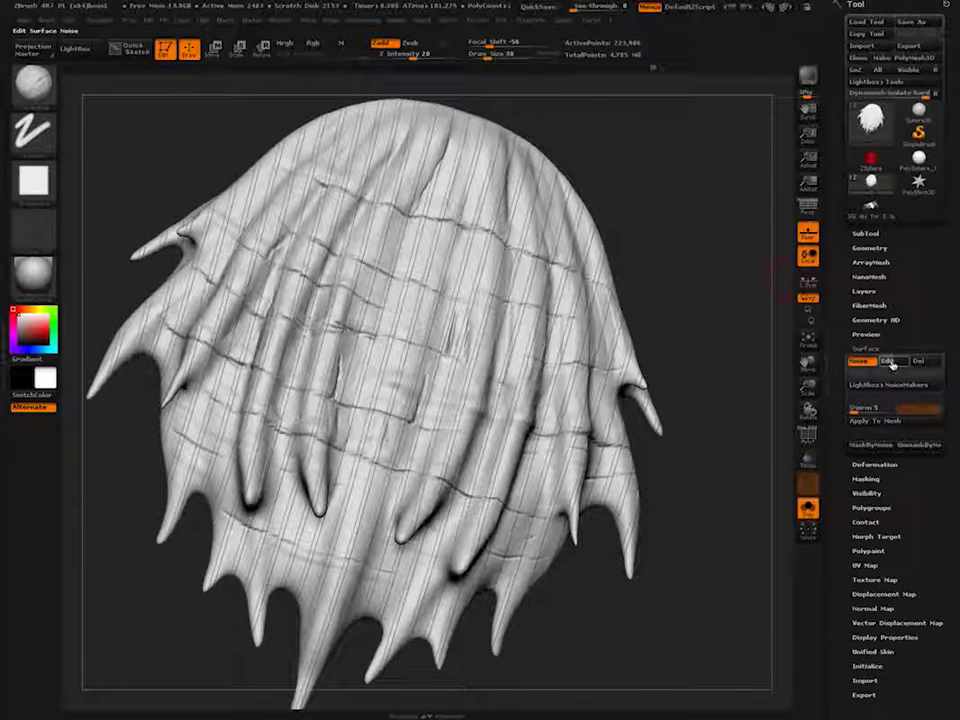
click(887, 362)
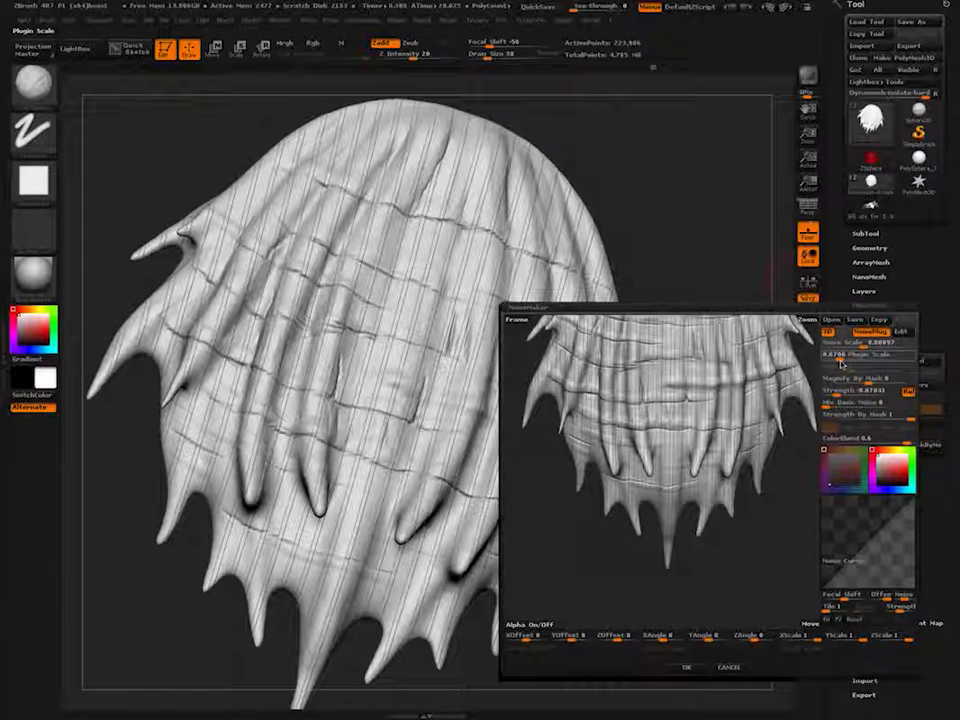
drag(841, 362, 836, 362)
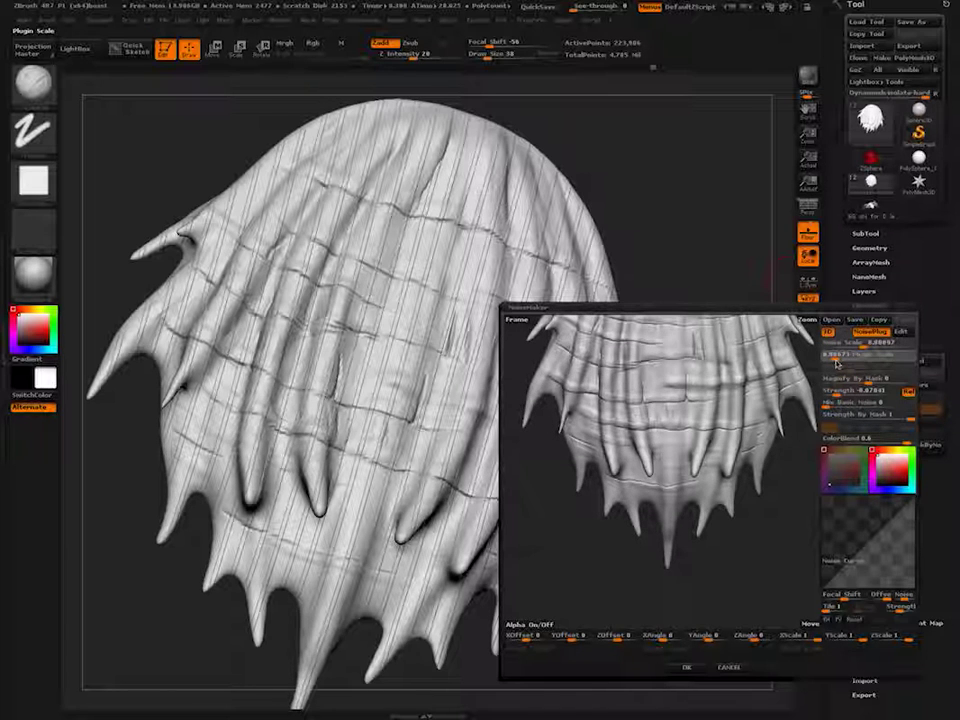
click(697, 669)
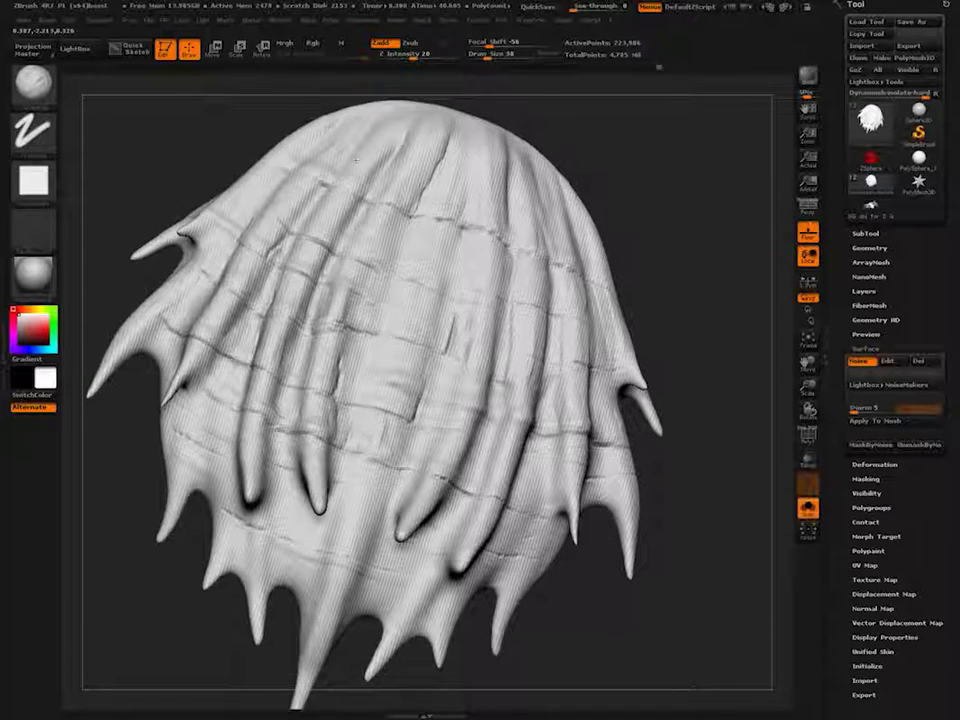
- Subdivide the fin once more and apply the surface noise to the mesh
mouse_move(730, 467)
mouse_down()
mouse_move(742, 370)
mouse_move(745, 455)
mouse_move(708, 470)
mouse_up()
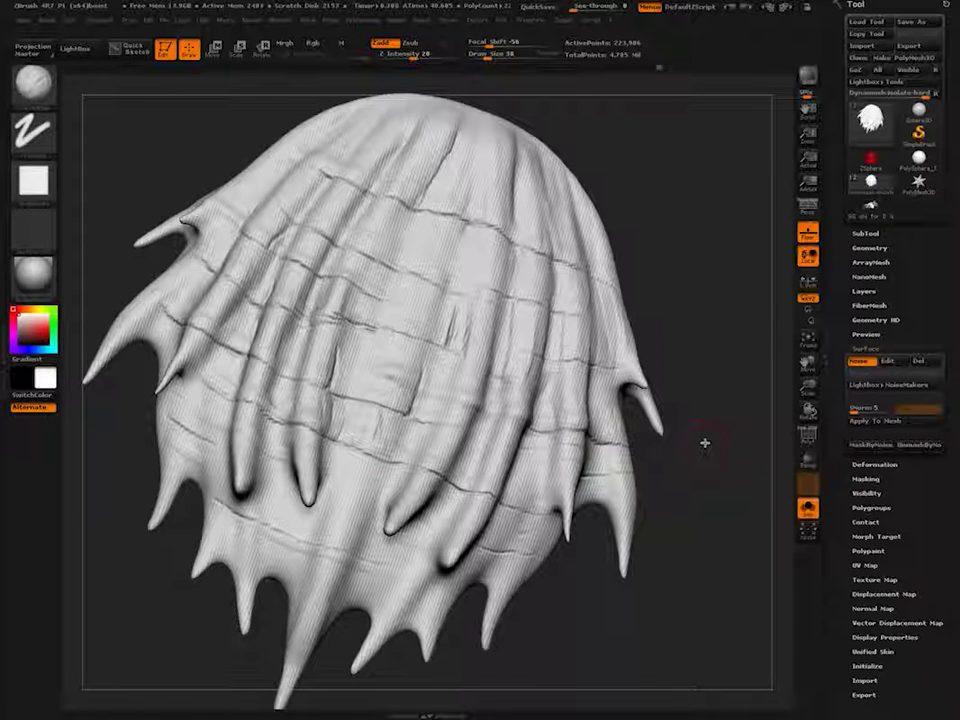
key(ctrl)
key(ctrl+d)
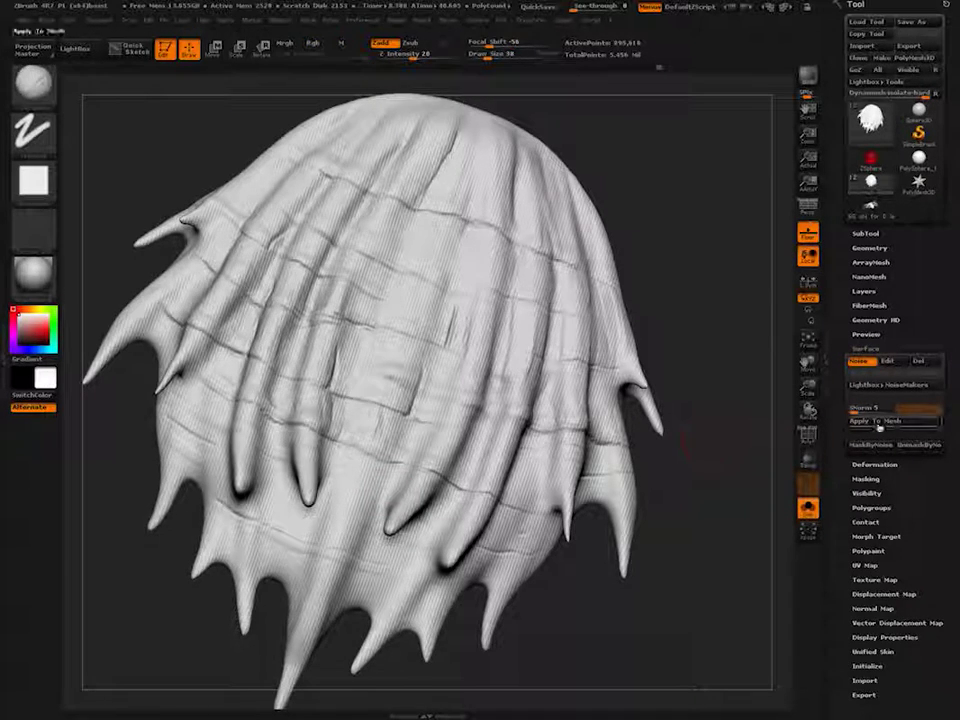
click(879, 422)
mouse_move(346, 348)
right_down()
mouse_move(317, 374)
mouse_move(316, 453)
right_up()
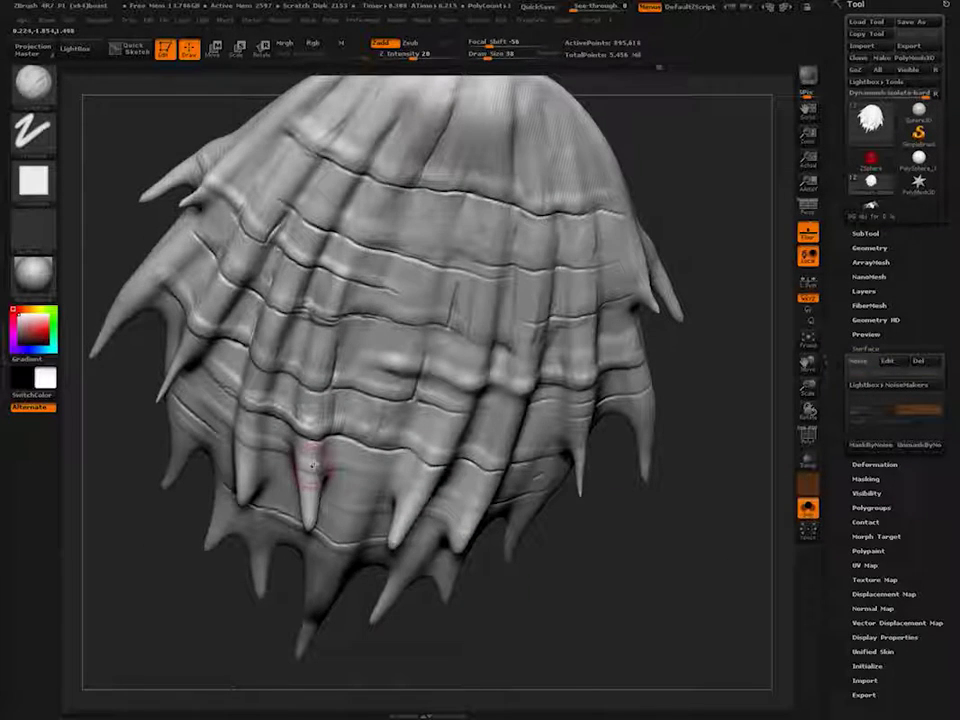
- Undo the last noise application, subdivide the fin once more, and apply the noise at the next lower subdivision level
key(ctrl+z)
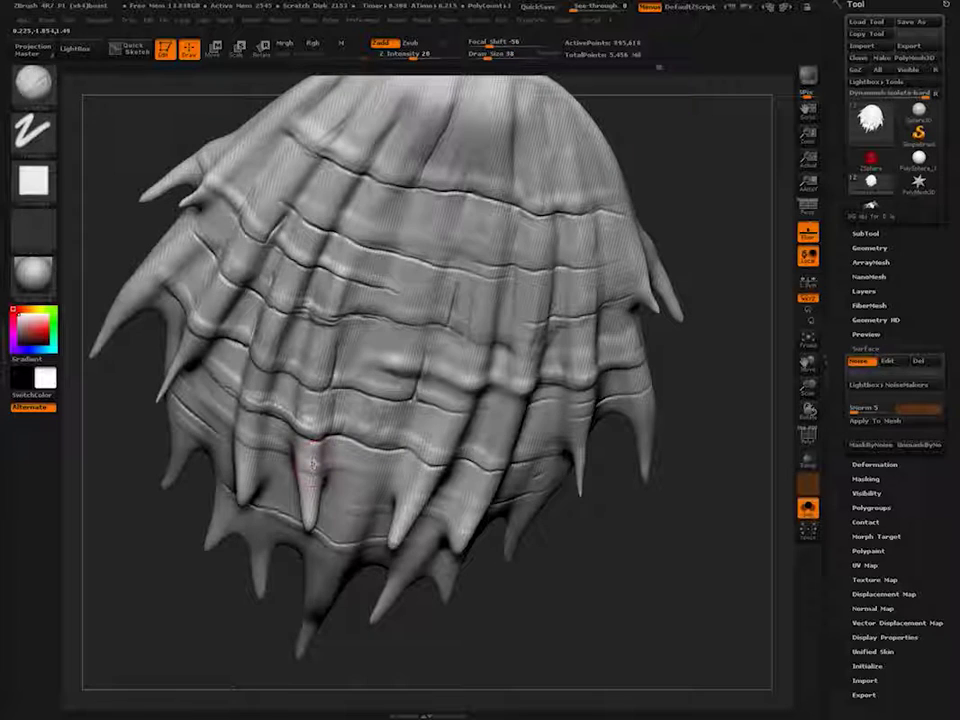
key(ctrl+d)
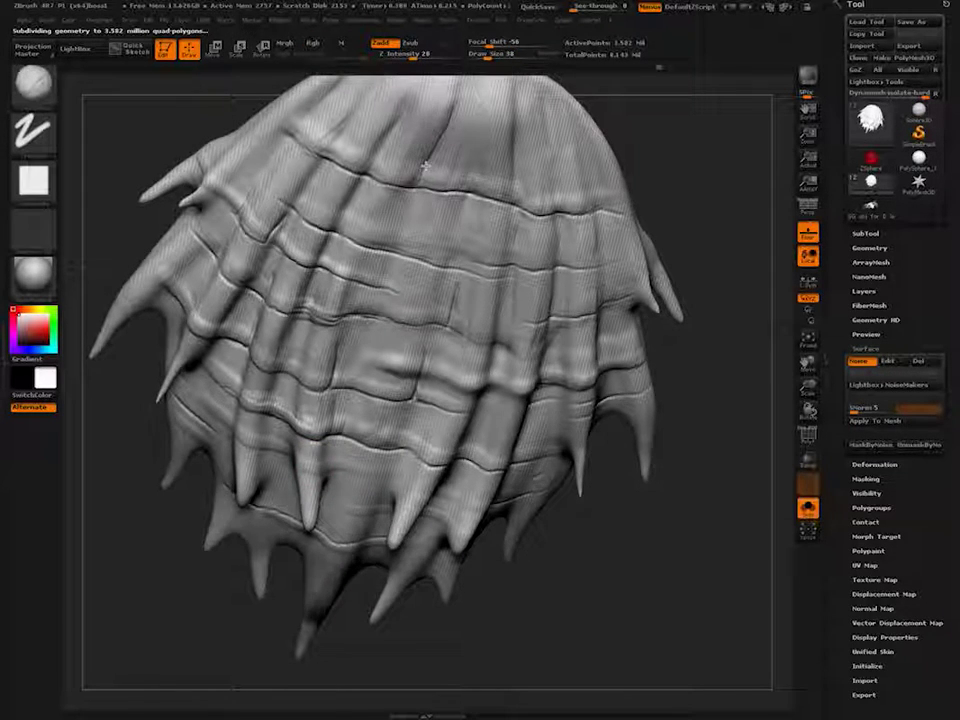
mouse_move(425, 168)
right_down()
mouse_move(434, 499)
mouse_move(427, 478)
mouse_move(345, 468)
right_up()
key(shift+d)
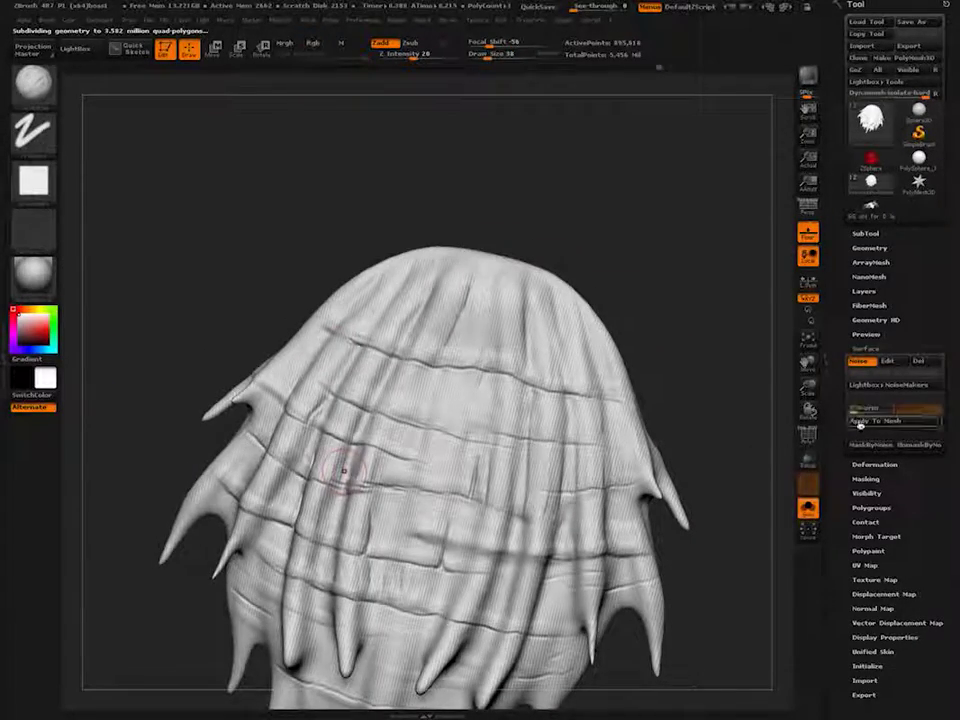
click(859, 421)
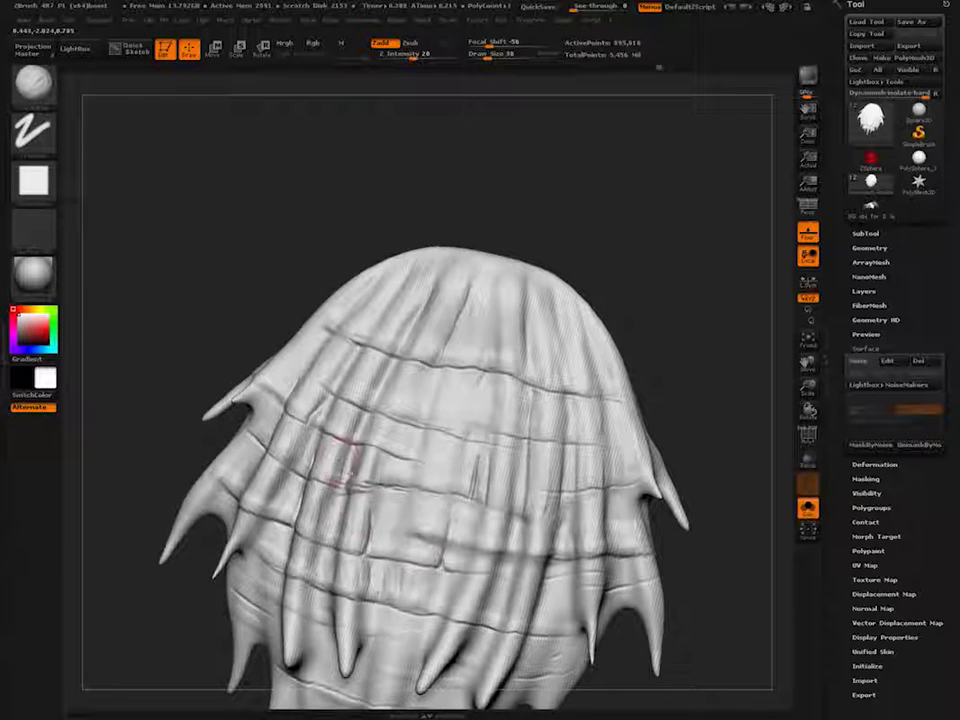
- Re-enable the surface noise and apply it to the fin's mesh two more times to strengthen the fibrous lines
mouse_move(343, 461)
right_down()
mouse_move(312, 463)
mouse_move(325, 462)
mouse_move(333, 484)
right_up()
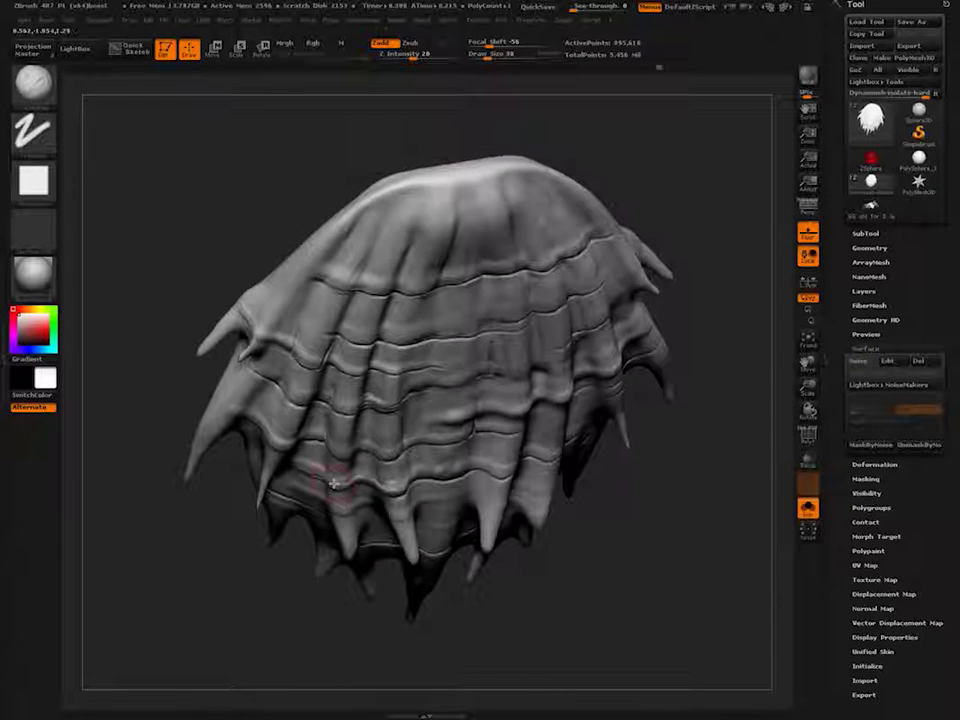
drag(333, 485, 297, 466)
key(shift+d)
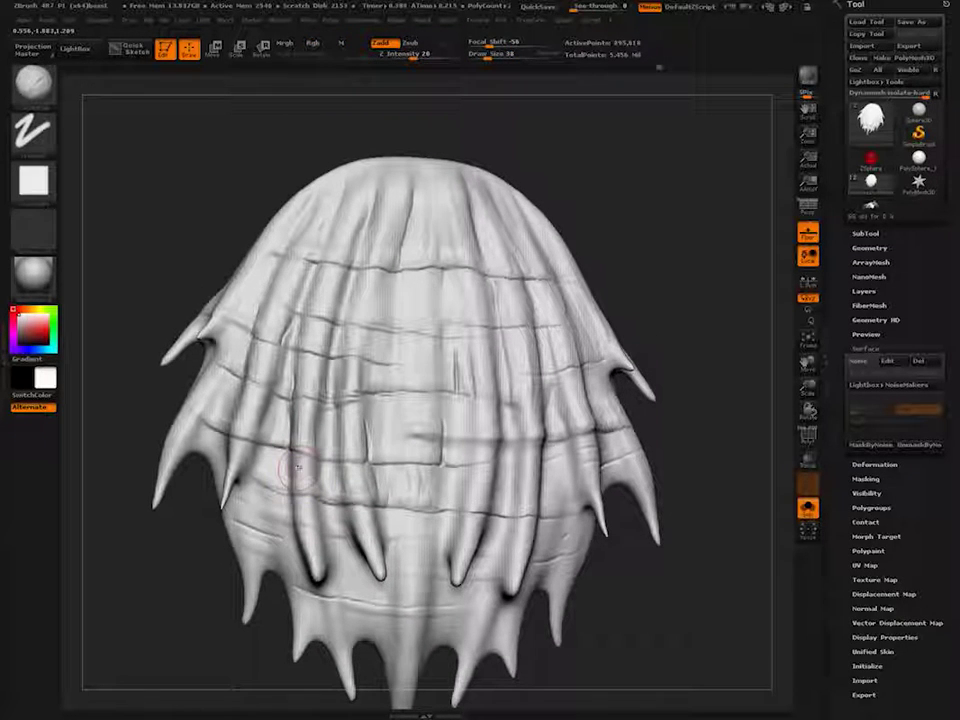
click(861, 364)
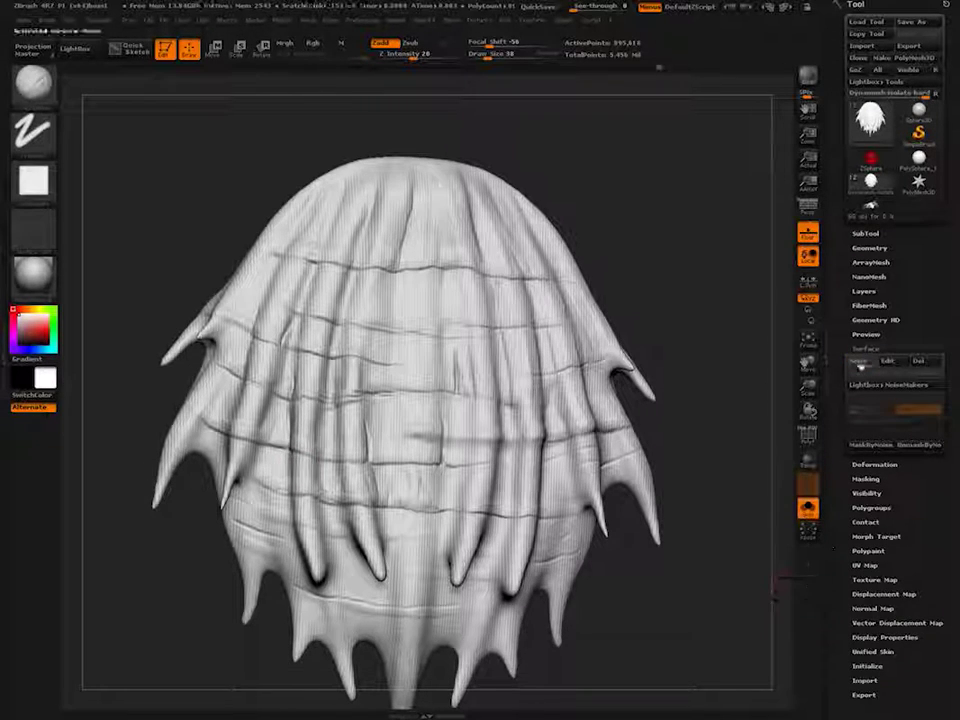
click(861, 364)
click(857, 422)
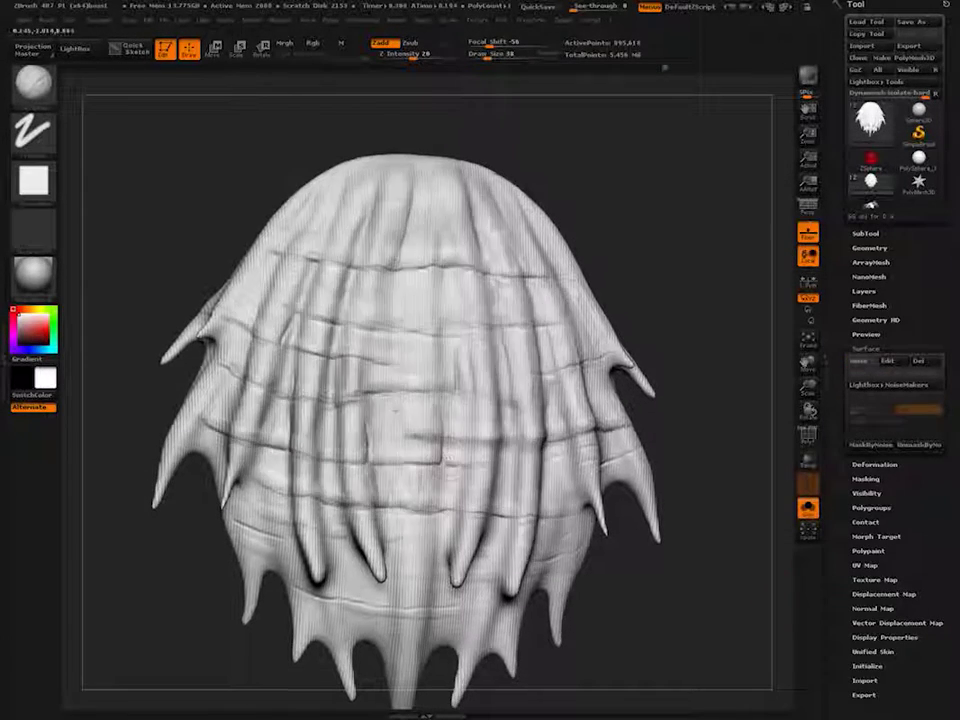
click(868, 363)
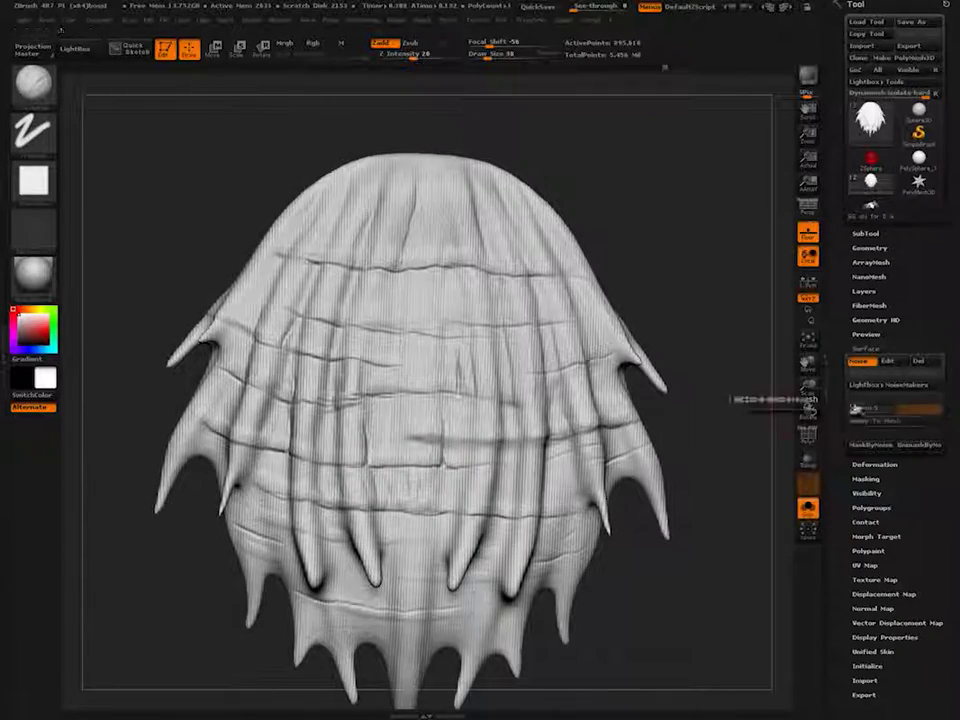
click(854, 423)
mouse_move(638, 660)
mouse_down()
mouse_move(638, 682)
mouse_move(636, 670)
mouse_up()
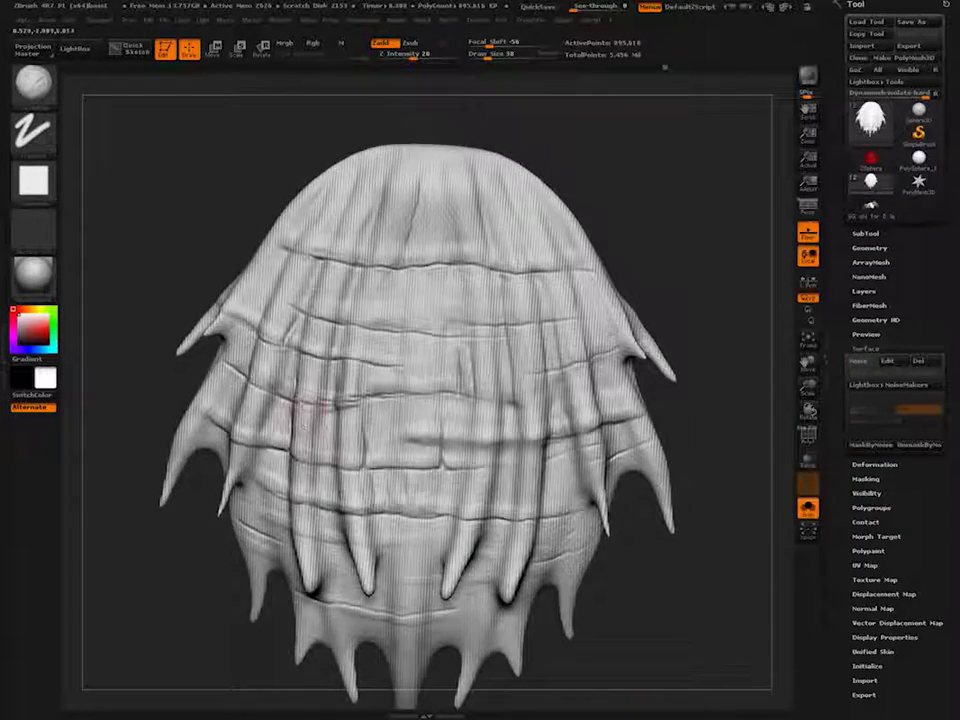
- Lower the fin by two subdivision levels and mask it by cavity
mouse_move(303, 420)
right_down()
mouse_move(288, 406)
mouse_move(284, 342)
right_up()
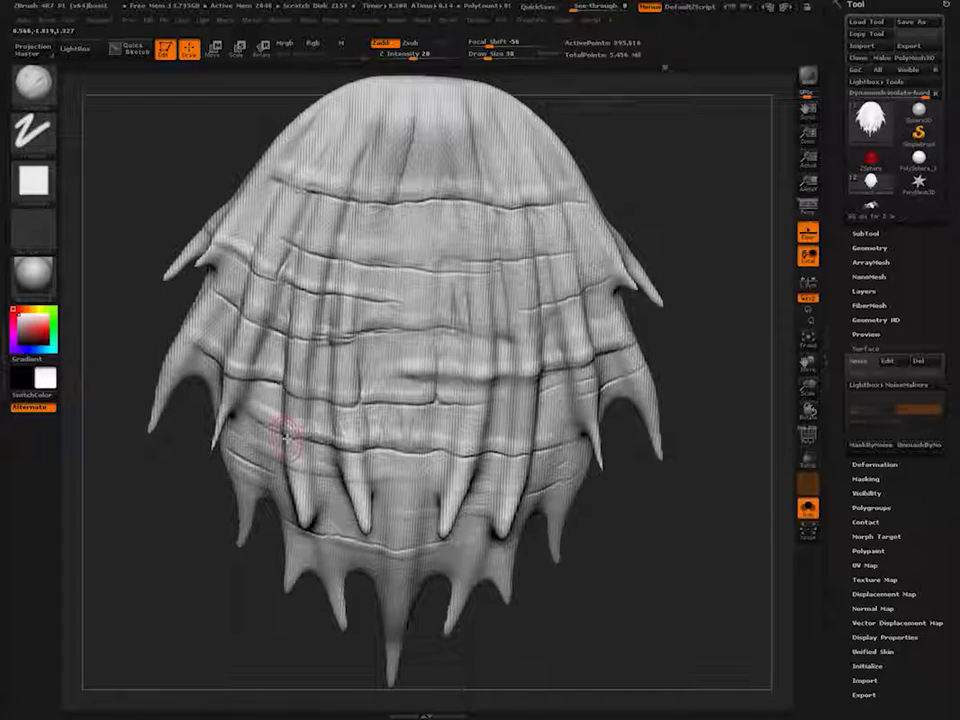
key(shift+d)
key(shift+d)
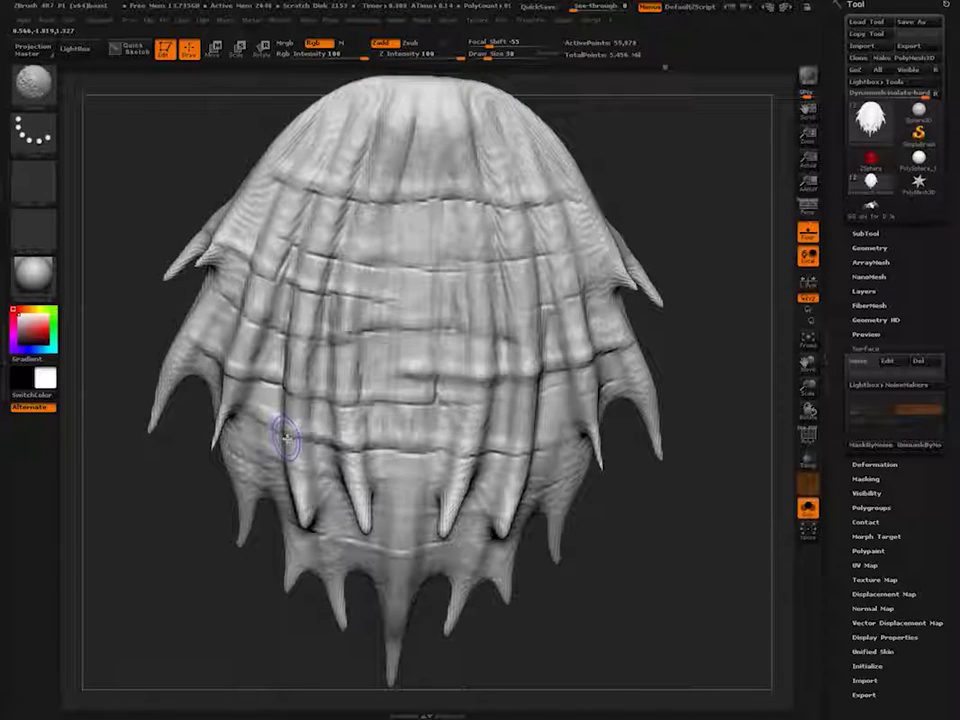
key(shift)
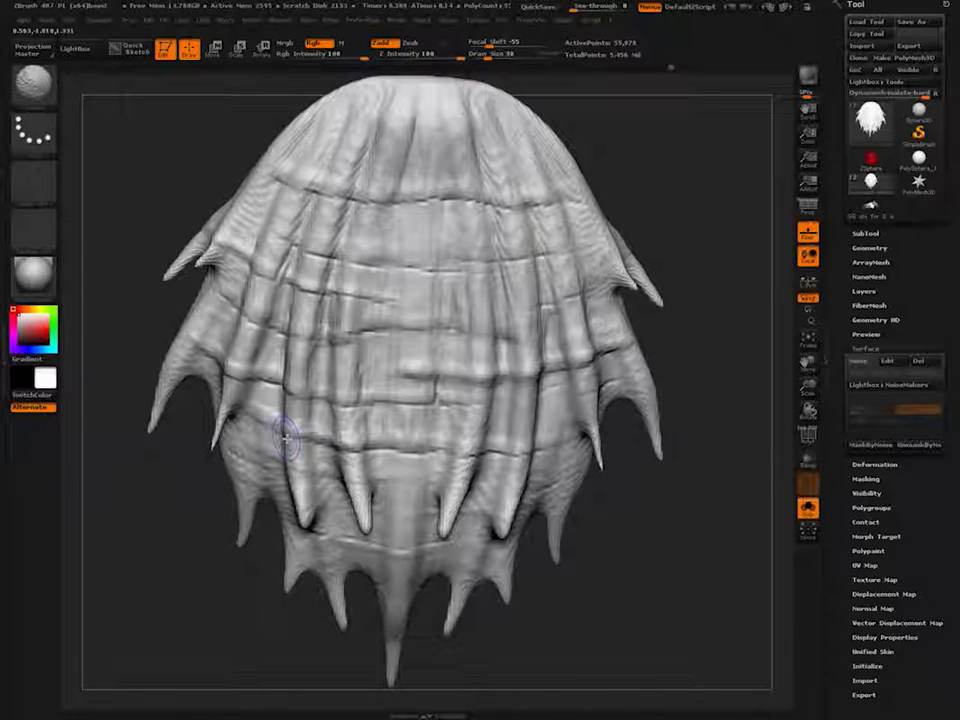
click(860, 479)
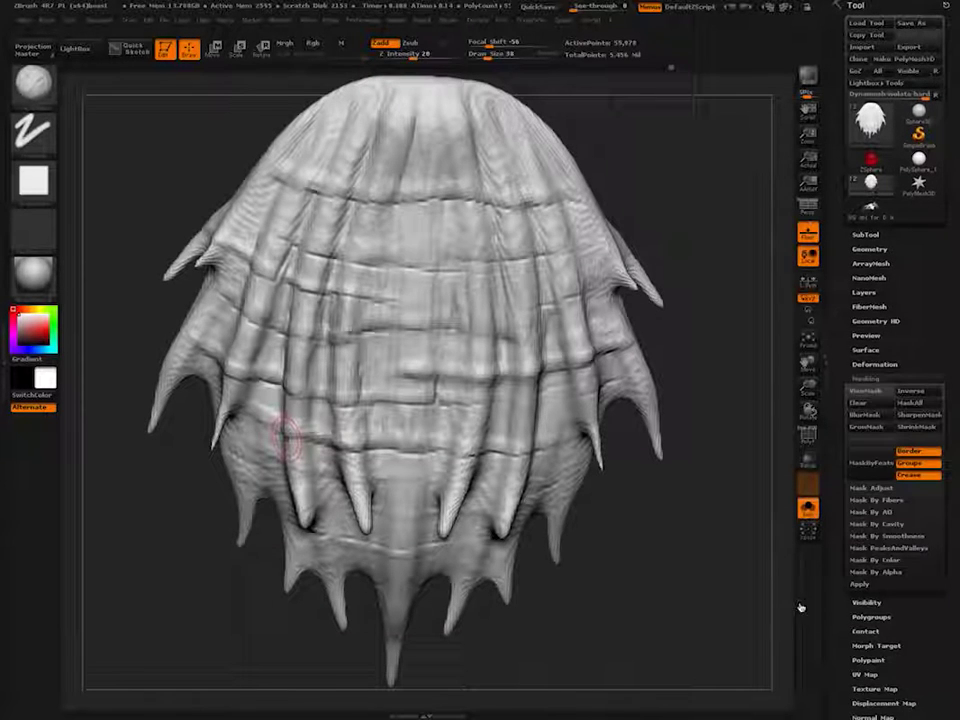
click(857, 526)
click(862, 535)
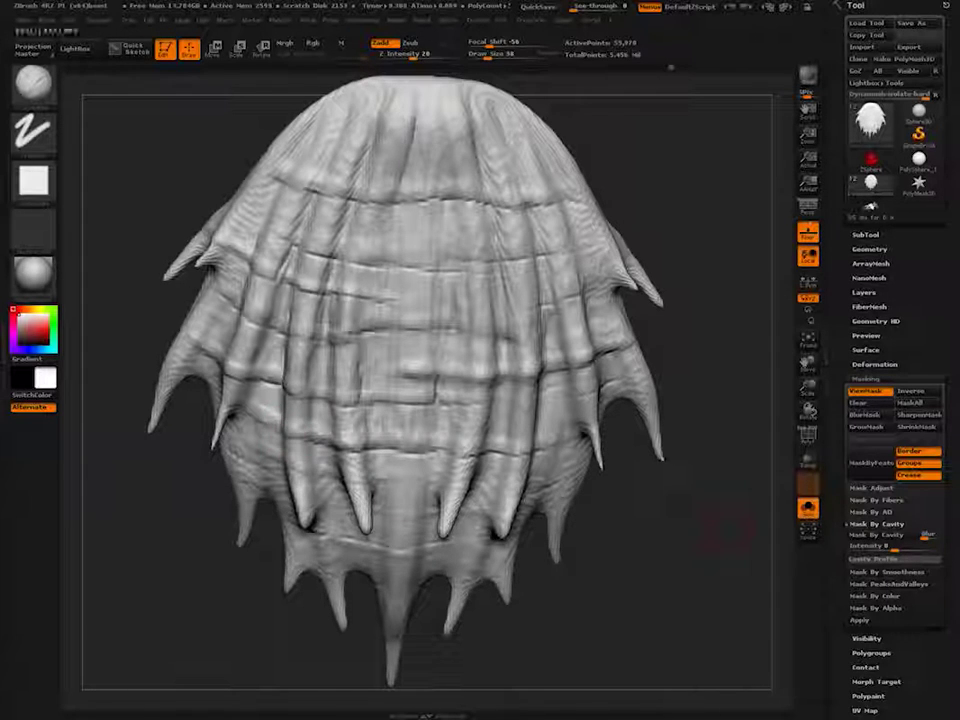
- Raise the fin by one subdivision level, set the cavity mask intensity to 100, and mask by cavity again
right_drag(417, 372, 392, 428)
key(d)
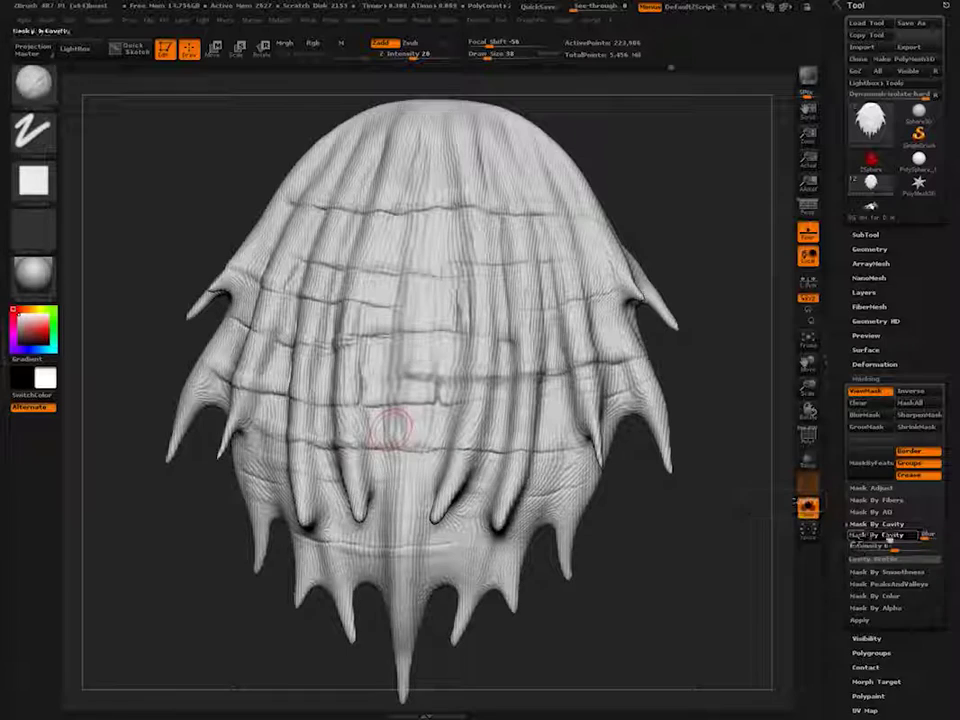
click(898, 549)
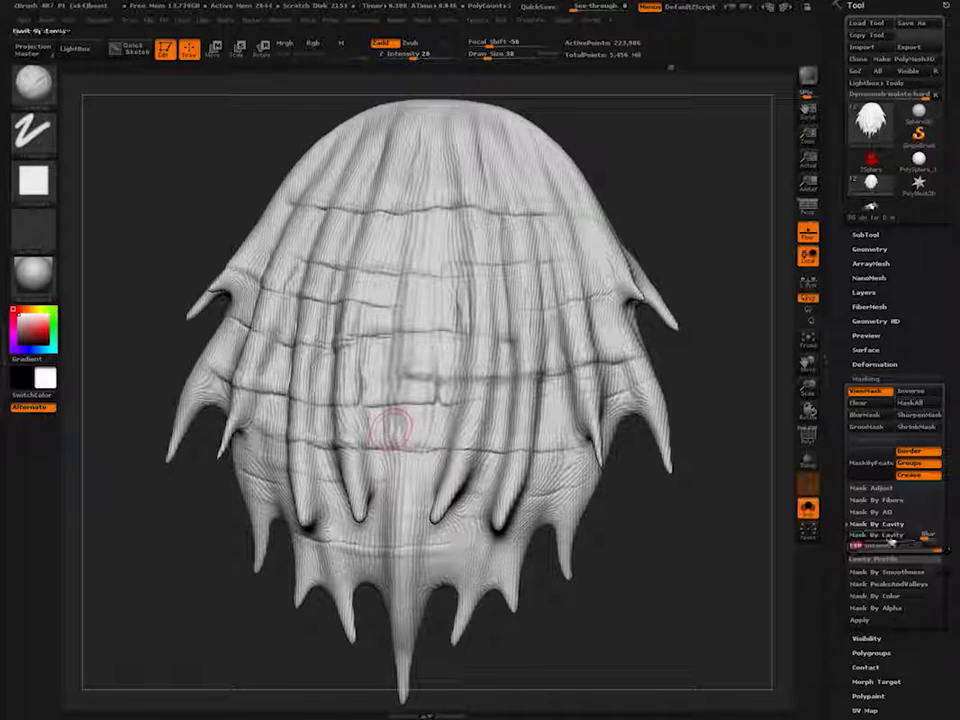
click(877, 523)
right_drag(362, 378, 372, 406)
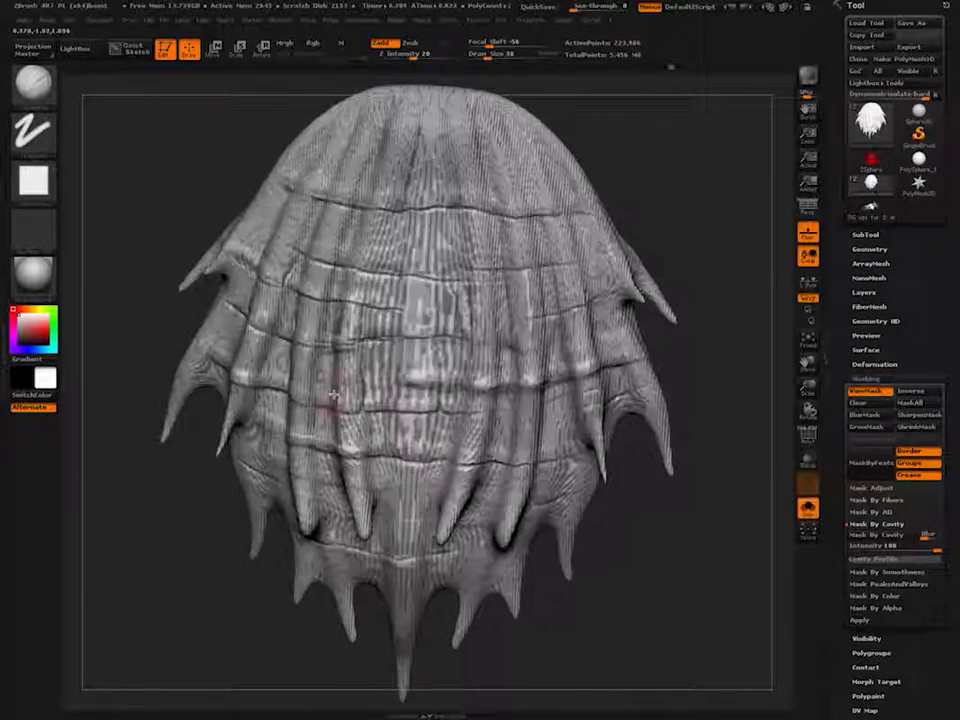
- Step the fin down two subdivision levels, redoing the cavity mask at each level with intensity 100
key(shift+d)
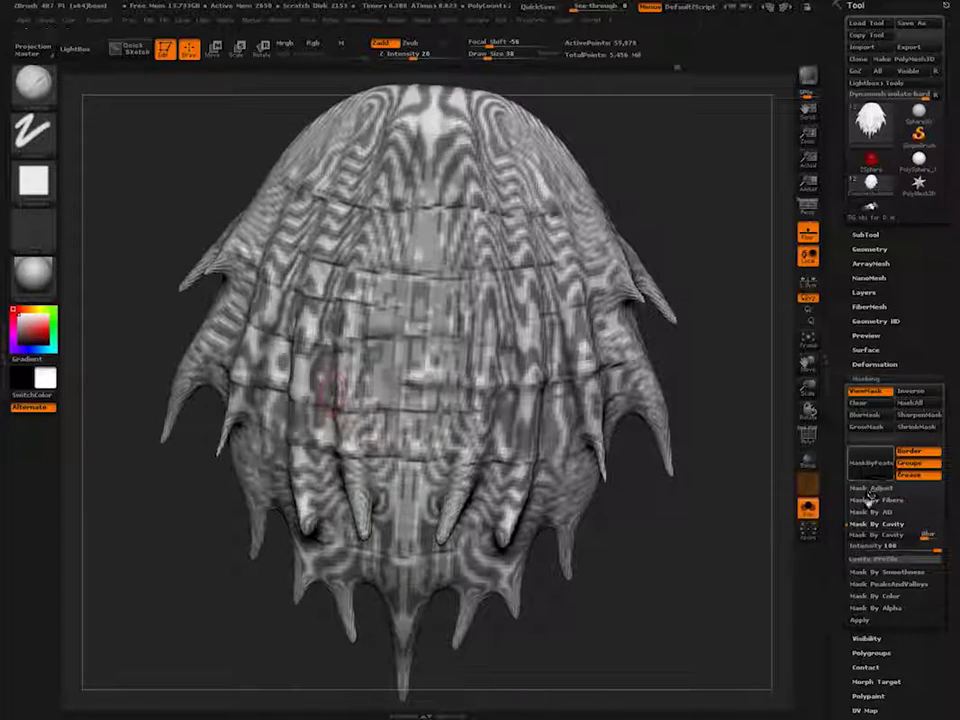
click(856, 538)
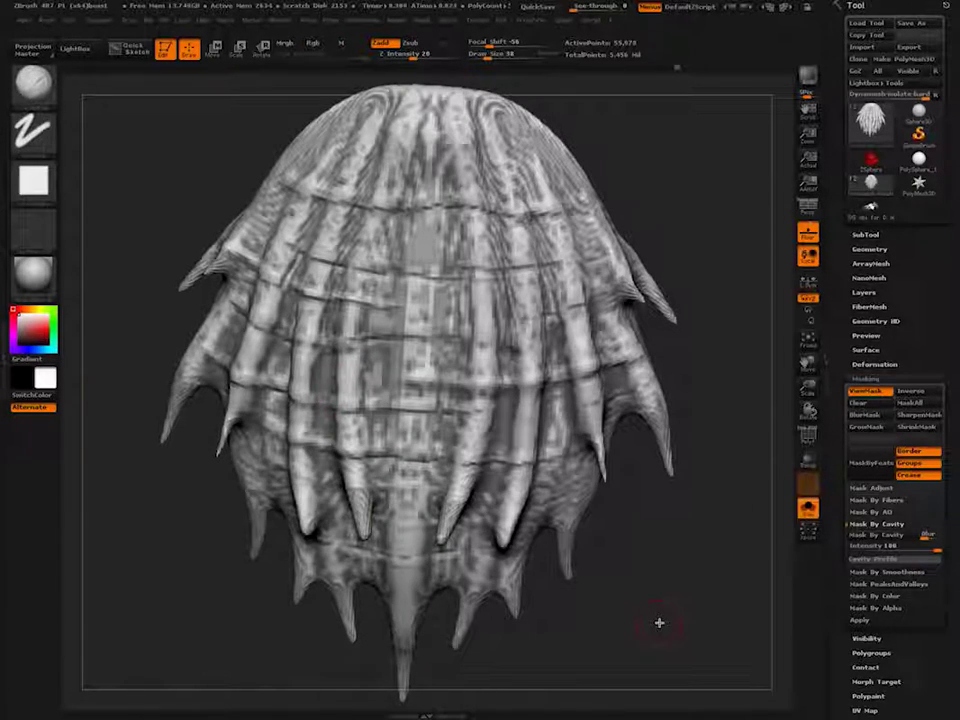
key(shift+d)
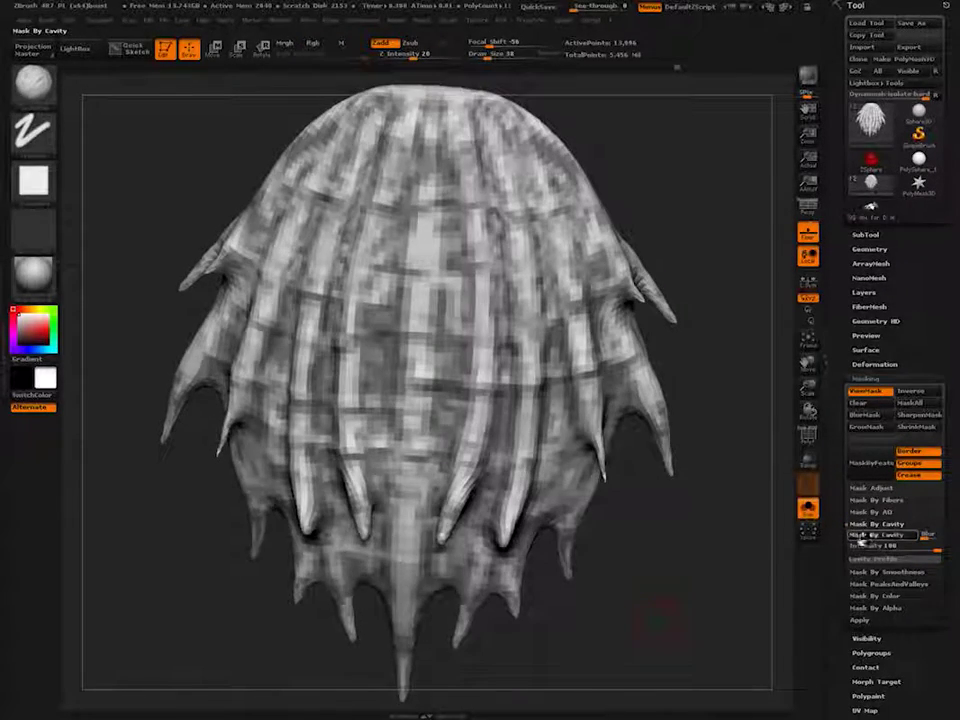
click(861, 538)
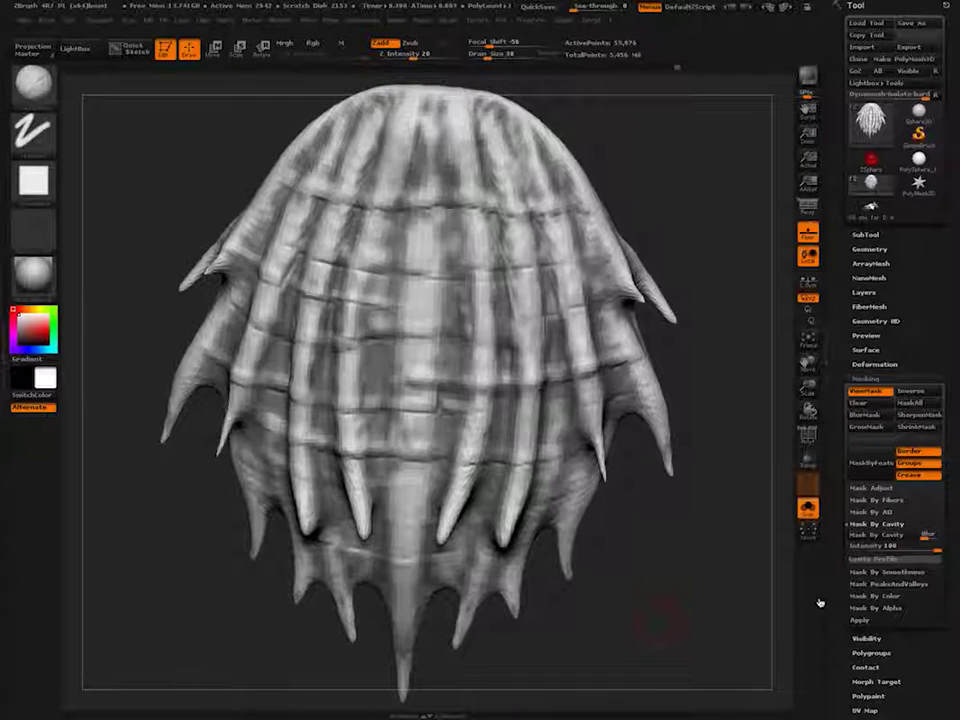
- Raise the masked fin back to its roughly 896,000-point subdivision level and enlarge the brush draw size to 62
right_drag(336, 335, 325, 397)
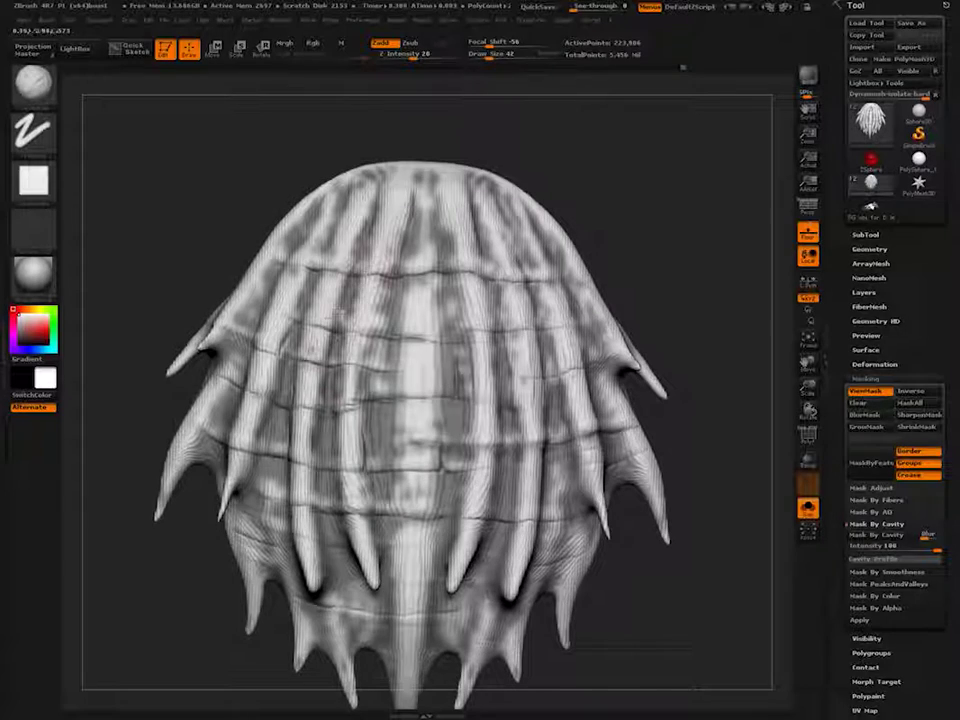
key(bracketright)
key(bracketright)
alt+right_drag(368, 275, 365, 208)
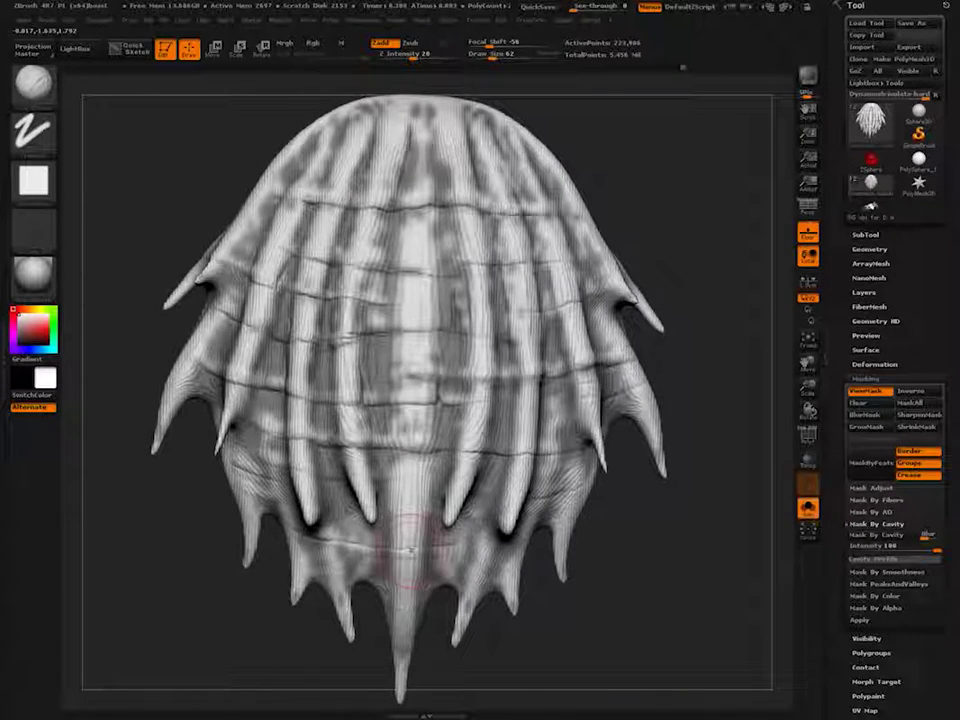
key(d)
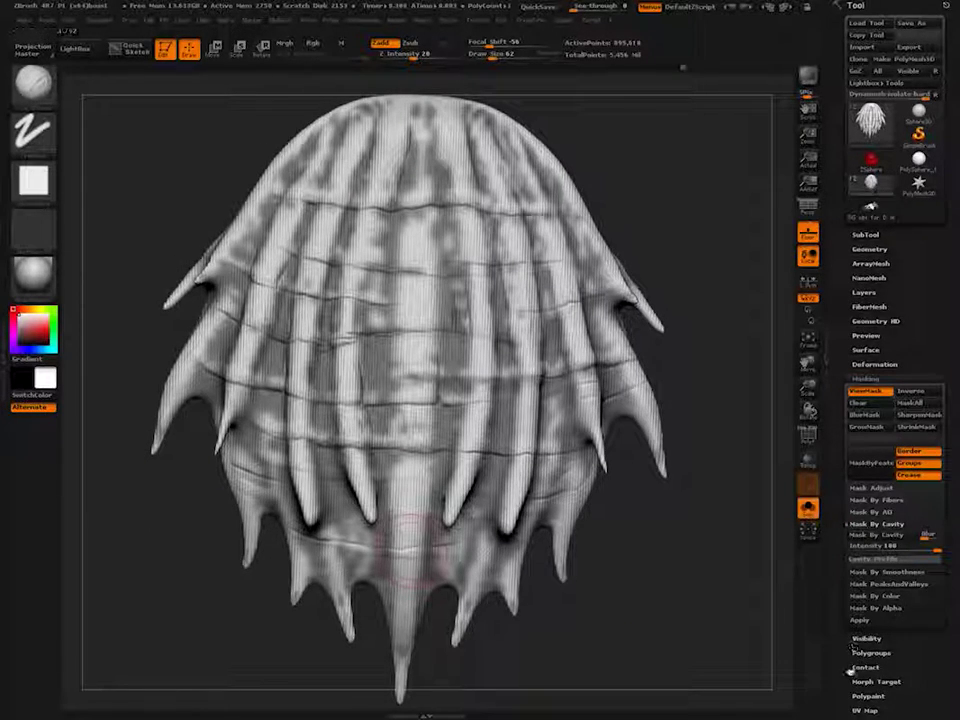
- Polish the masked fin by about 11 with the deformation settings and clear the mask
drag(851, 672, 855, 556)
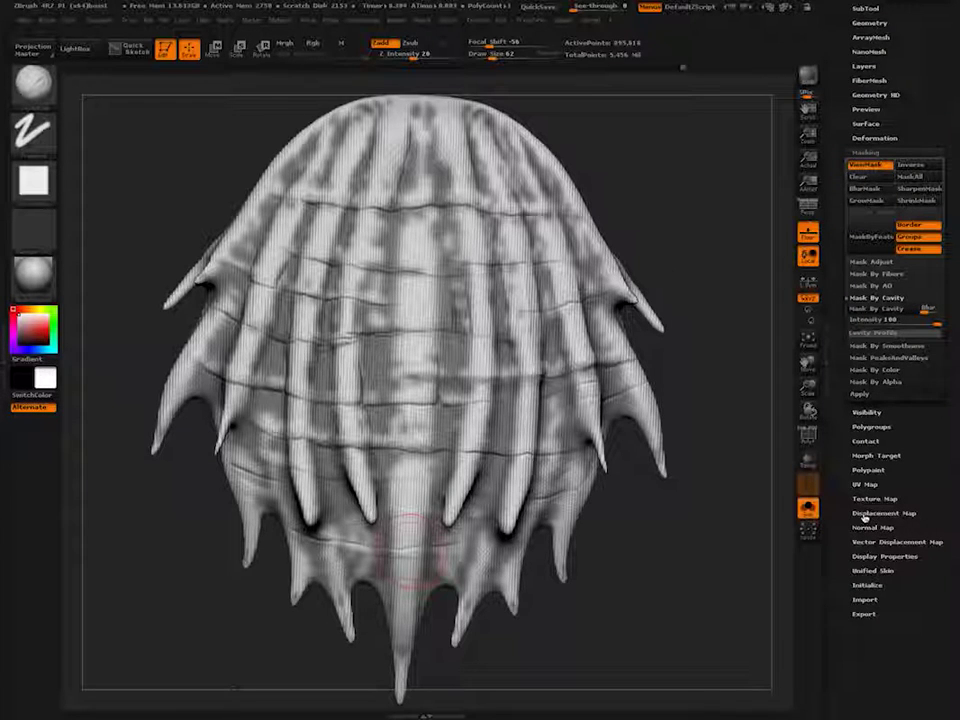
click(864, 141)
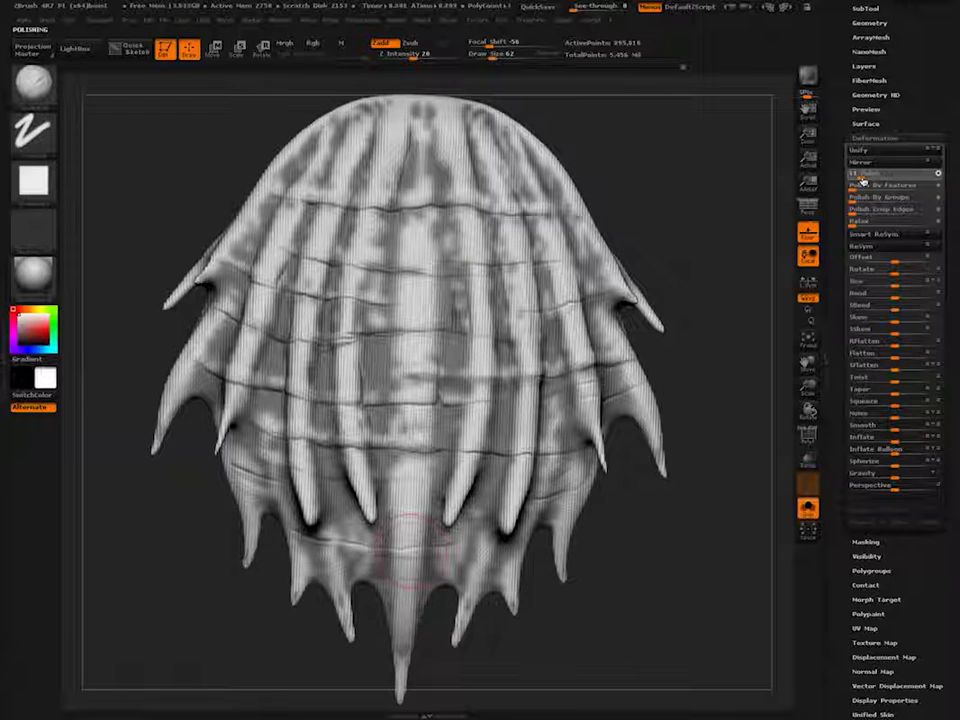
click(862, 177)
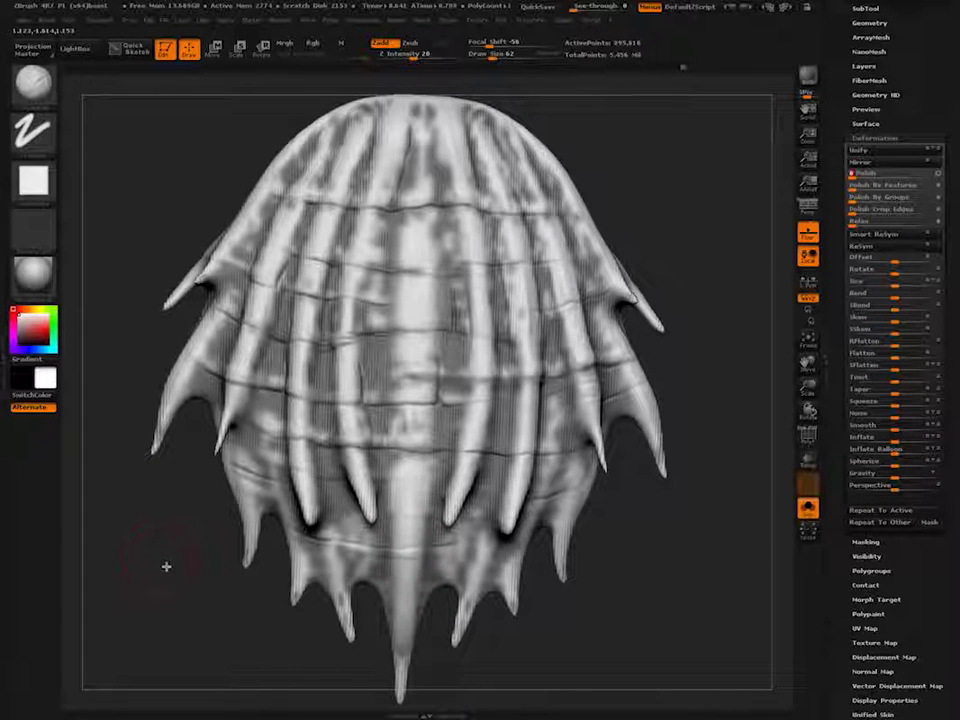
ctrl+drag(170, 552, 185, 515)
- Choose the Dam_Standard brush, reduce its draw size to 22, and carve deeper creases along the cross ridge in the fin's lower middle
drag(252, 351, 305, 430)
drag(305, 330, 309, 489)
key(b)
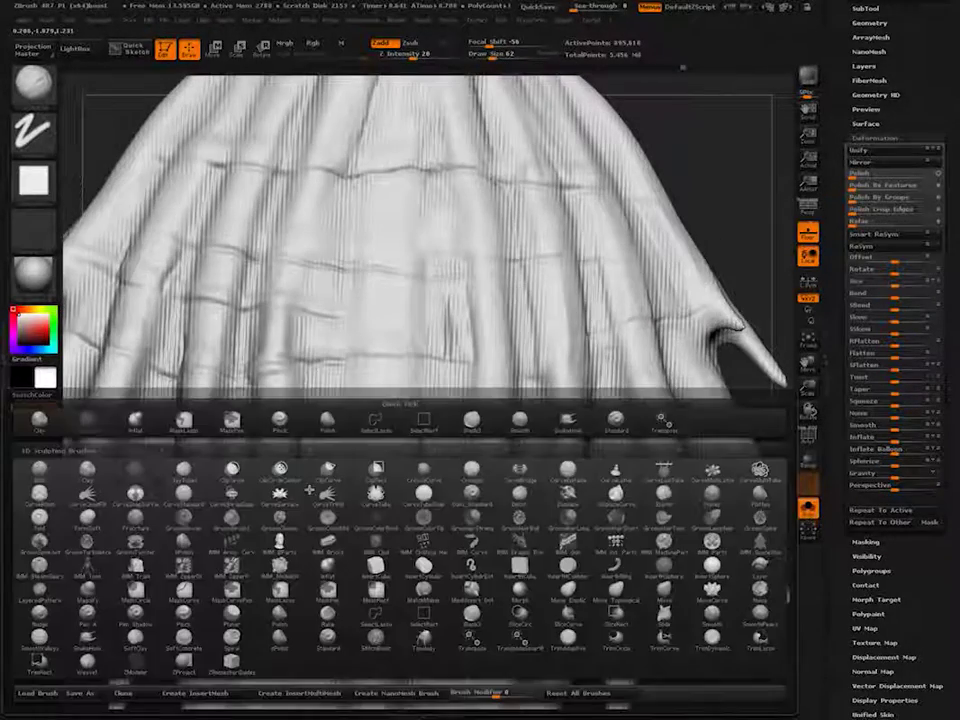
key(d)
key(s)
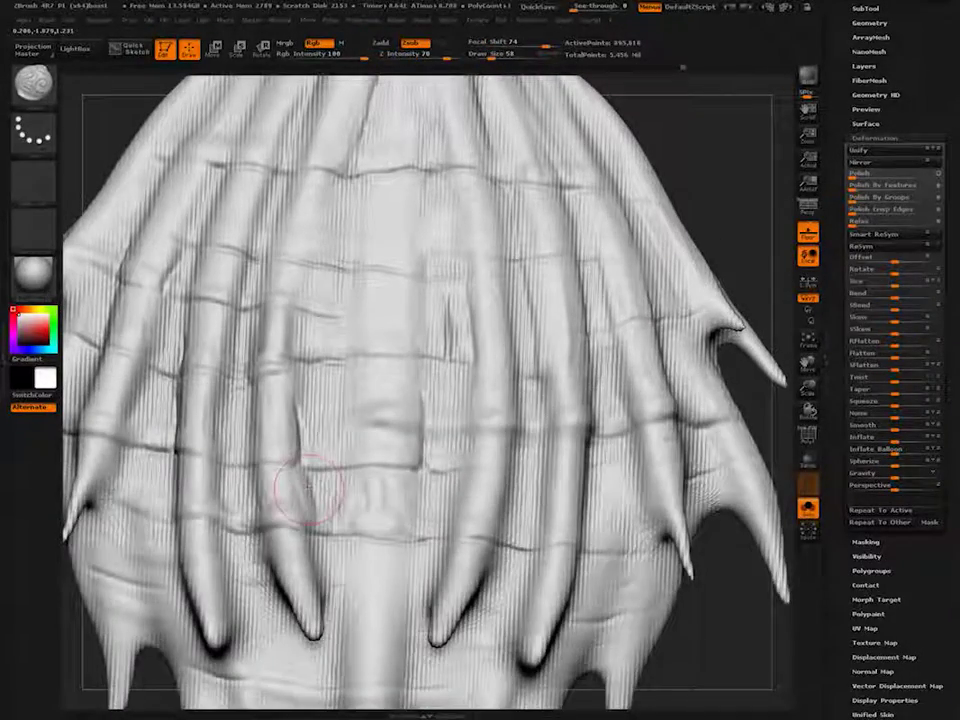
right_drag(310, 488, 256, 441)
key(bracketleft)
key(bracketleft)
key(bracketleft)
drag(308, 470, 420, 471)
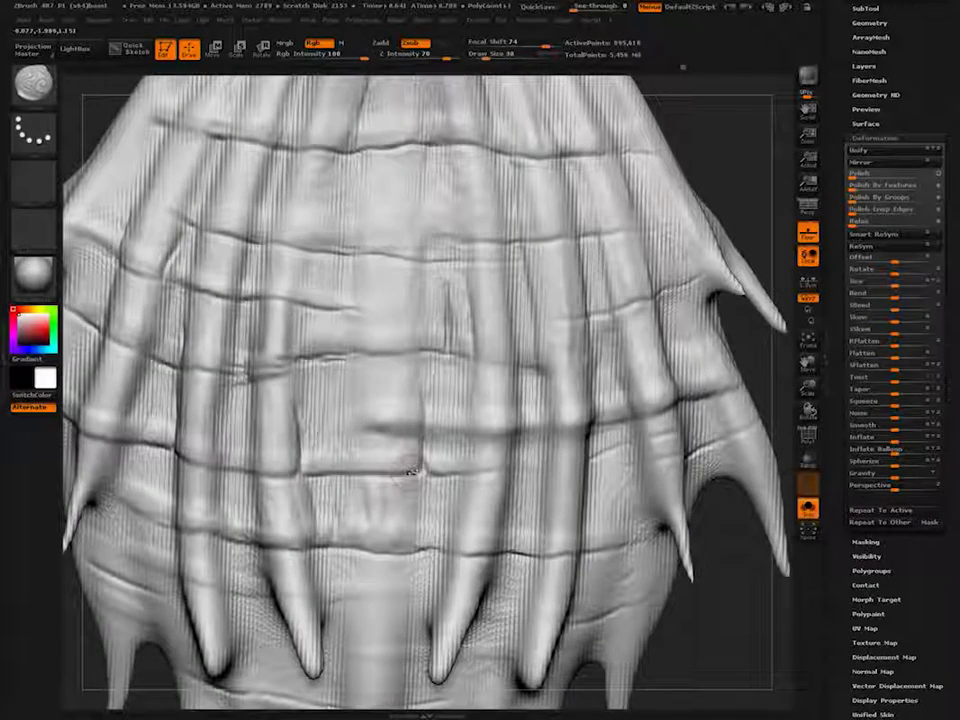
drag(338, 472, 178, 455)
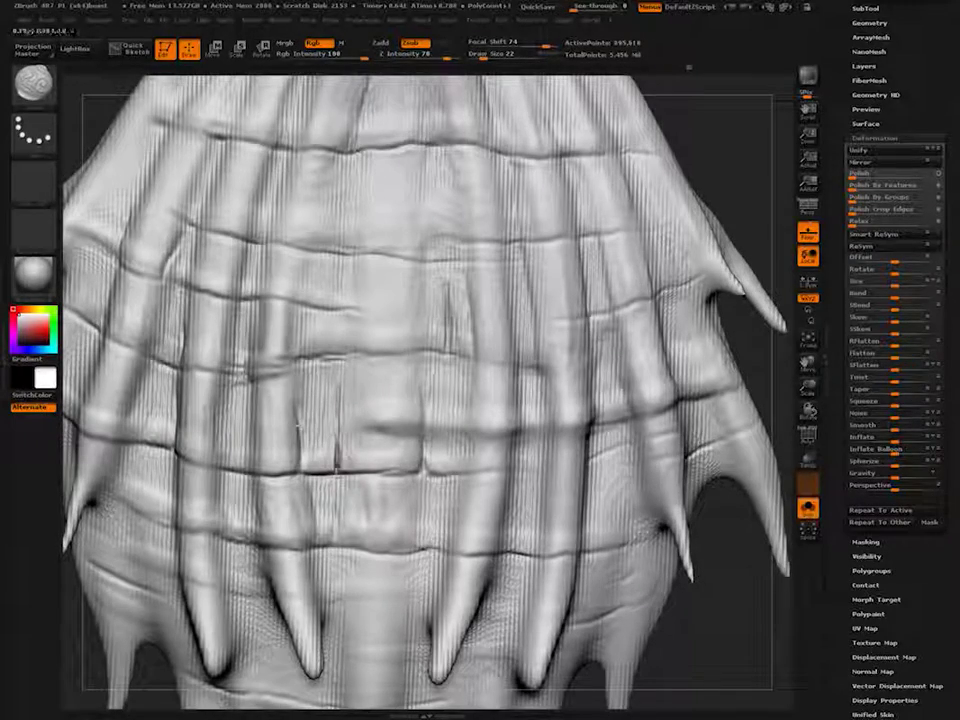
- Carve sharp creases along the fin's central and lower-middle cross ridges with the Dam_Standard brush, adding a short vertical crease between them
mouse_move(745, 410)
mouse_down()
mouse_move(655, 392)
mouse_move(675, 392)
mouse_up()
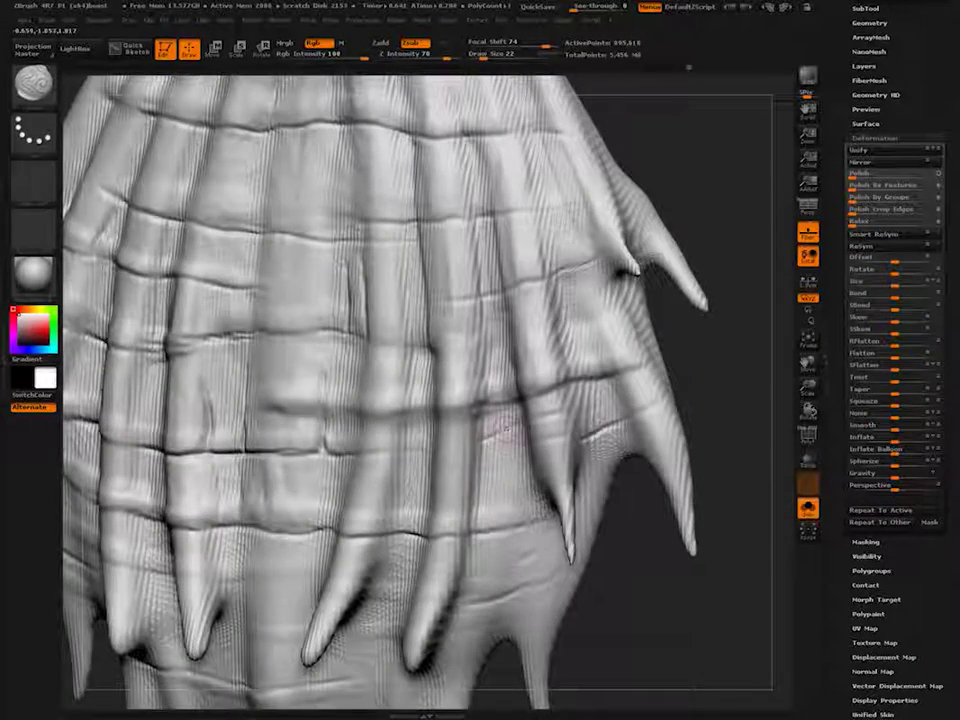
drag(705, 435, 735, 437)
drag(431, 450, 371, 452)
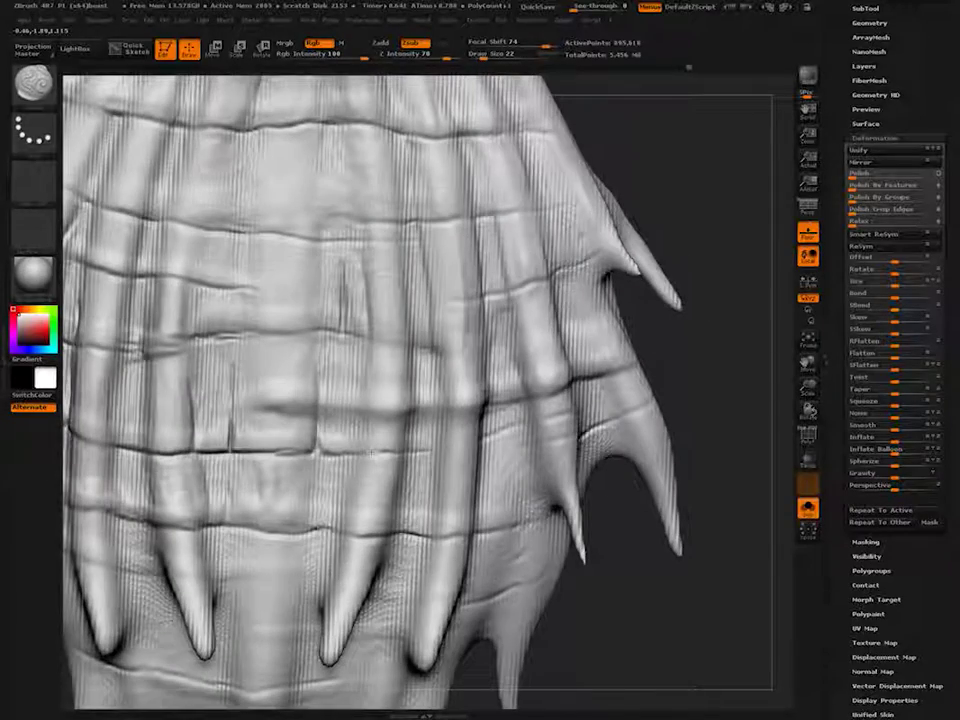
mouse_move(680, 410)
alt+mouse_down()
mouse_move(823, 402)
mouse_move(810, 480)
alt+mouse_up()
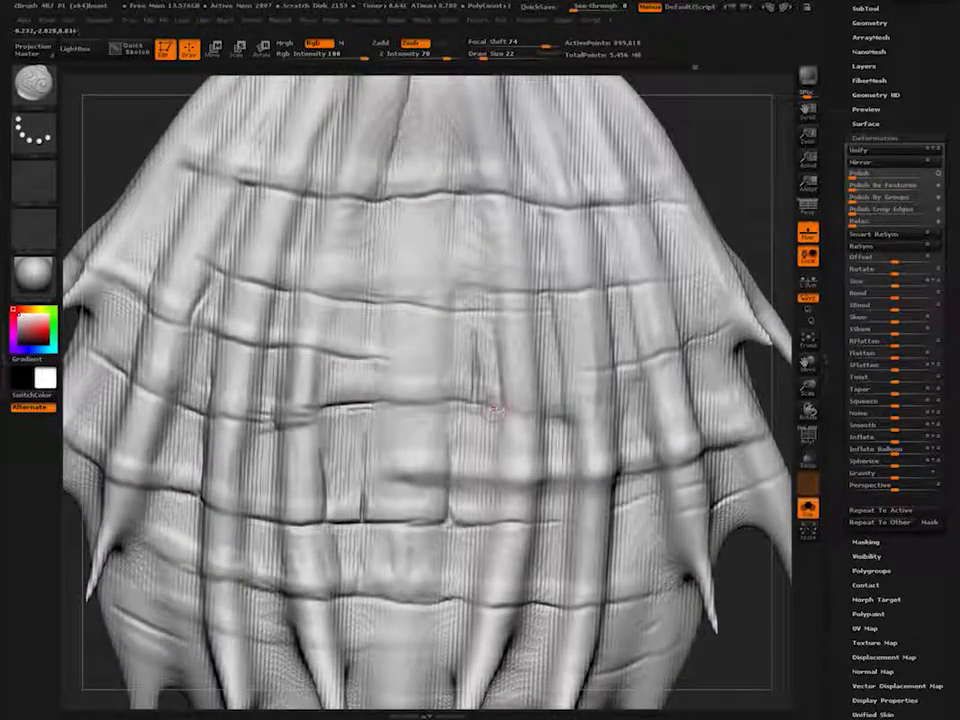
alt+drag(782, 468, 857, 506)
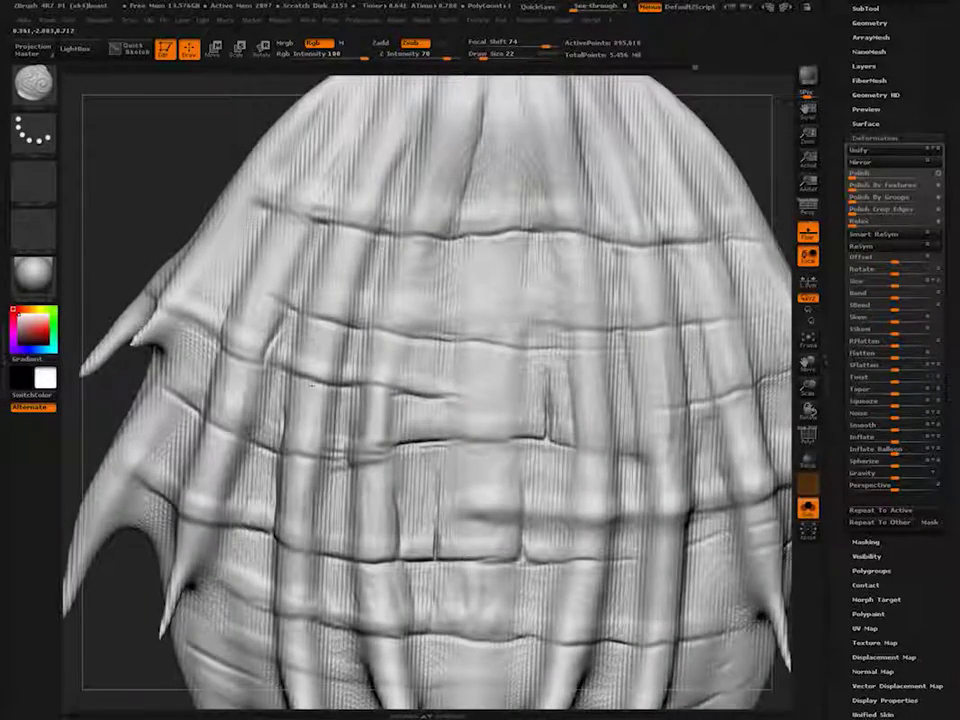
- Enlarge the brush draw size to 30 and smooth the noisy surface between and below the fin's lower inner spikes
mouse_move(152, 205)
mouse_down()
mouse_move(112, 203)
mouse_move(188, 422)
mouse_move(205, 412)
mouse_move(205, 290)
mouse_move(208, 385)
mouse_move(214, 362)
mouse_up()
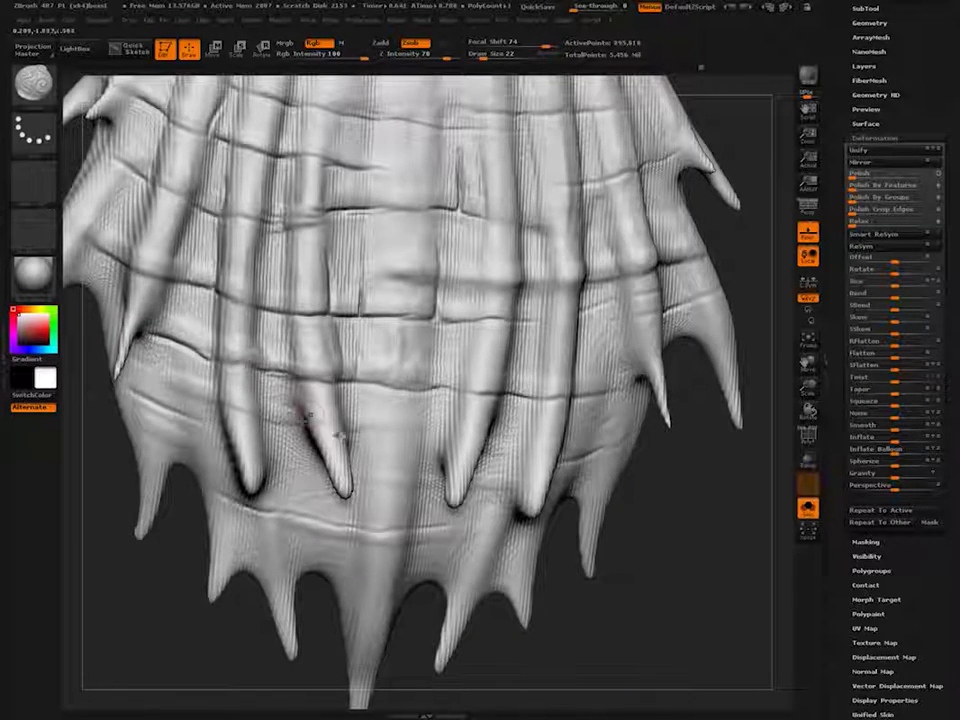
right_drag(308, 417, 247, 397)
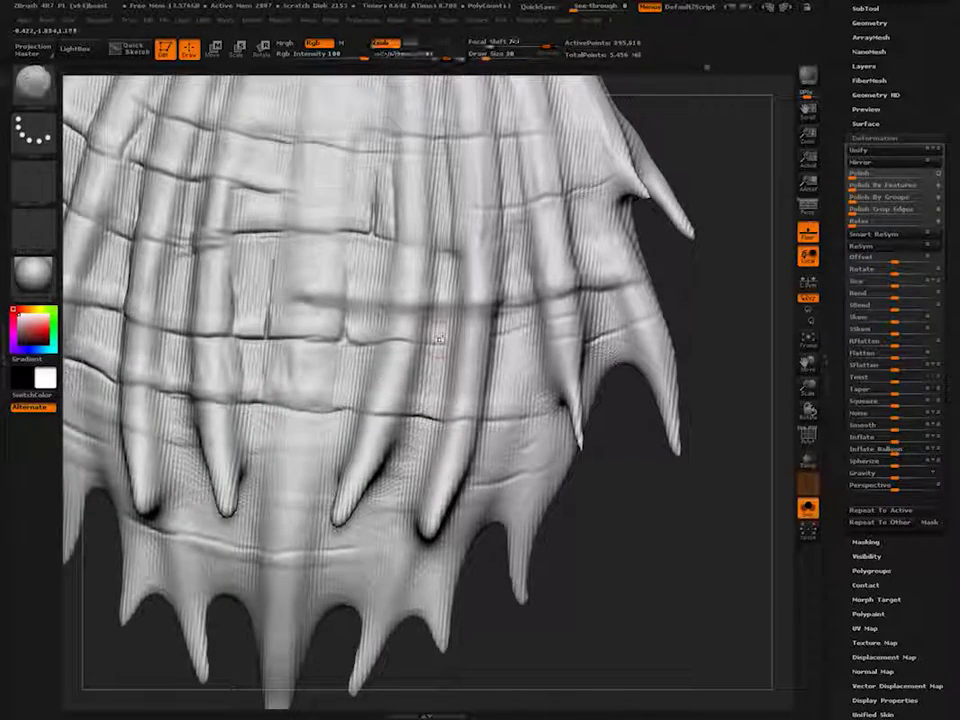
mouse_move(440, 420)
shift+mouse_down()
mouse_move(393, 461)
mouse_move(408, 474)
mouse_move(341, 551)
shift+mouse_up()
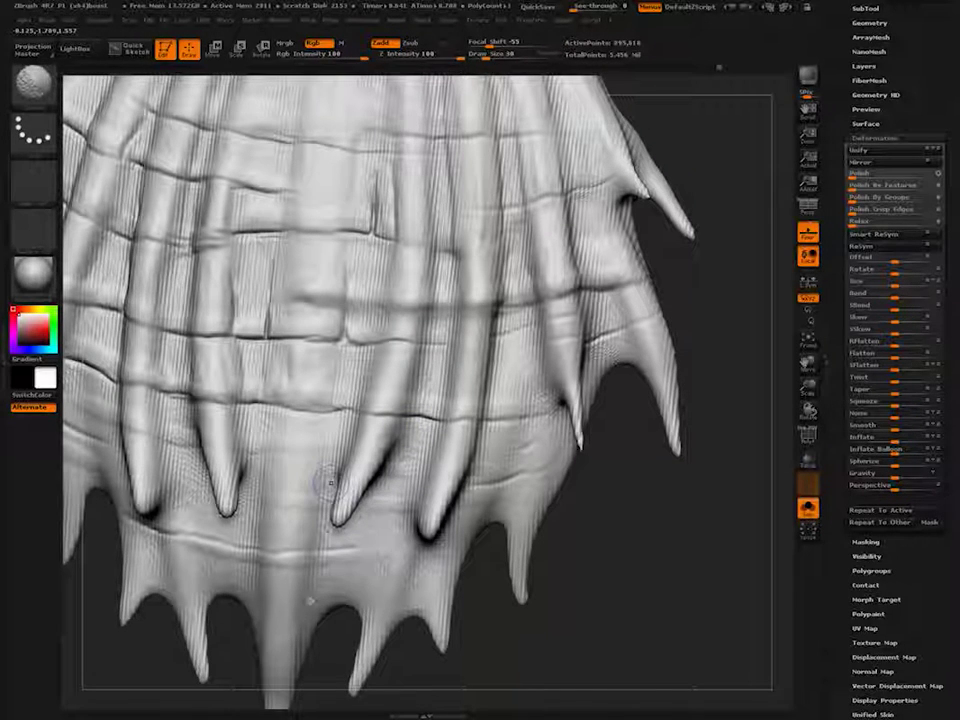
mouse_move(182, 487)
shift+mouse_down()
mouse_move(130, 333)
mouse_move(115, 385)
mouse_move(150, 444)
shift+mouse_up()
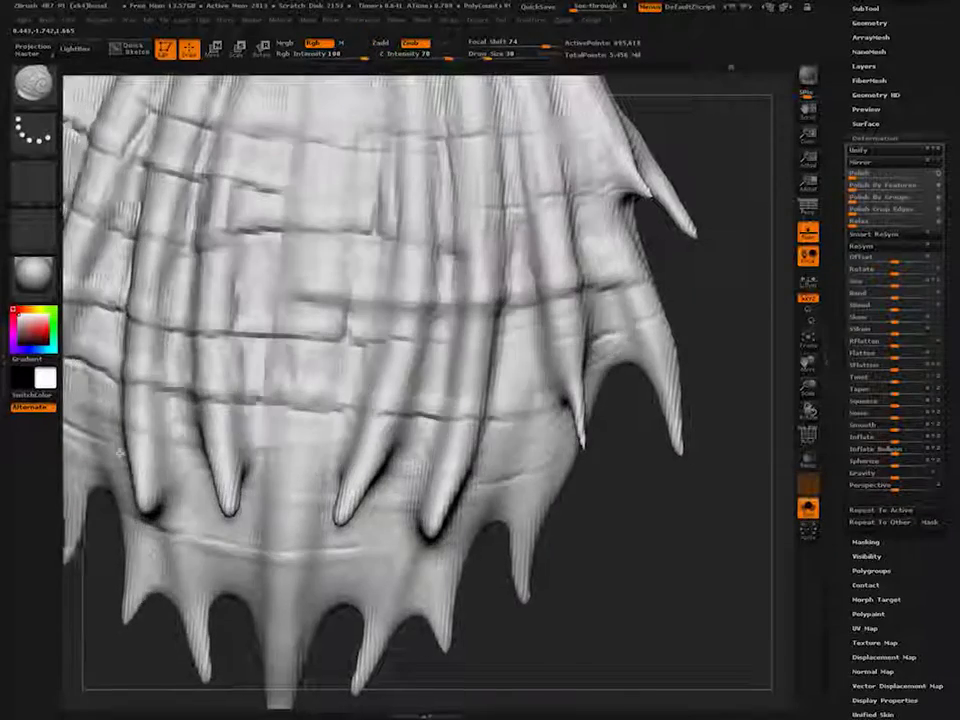
alt+drag(155, 630, 306, 671)
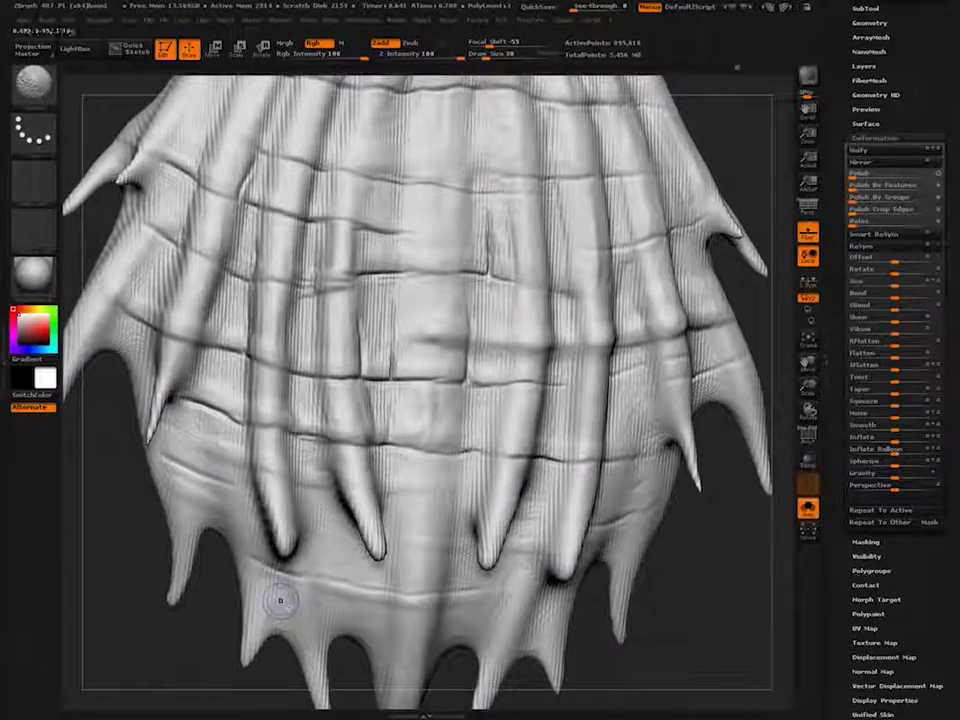
mouse_move(172, 562)
shift+mouse_down()
mouse_move(206, 590)
mouse_move(193, 487)
mouse_move(212, 484)
shift+mouse_up()
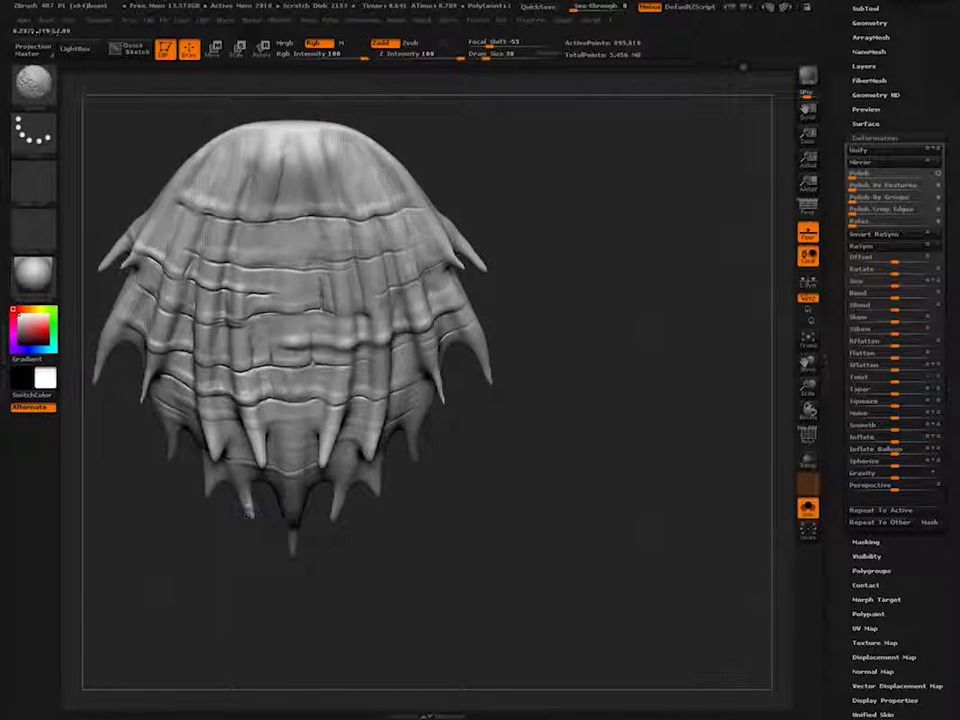
- Smooth the spikes along the fin's lower edge and outer sides, touching up the surface beside the upper side spikes
shift+drag(270, 524, 272, 529)
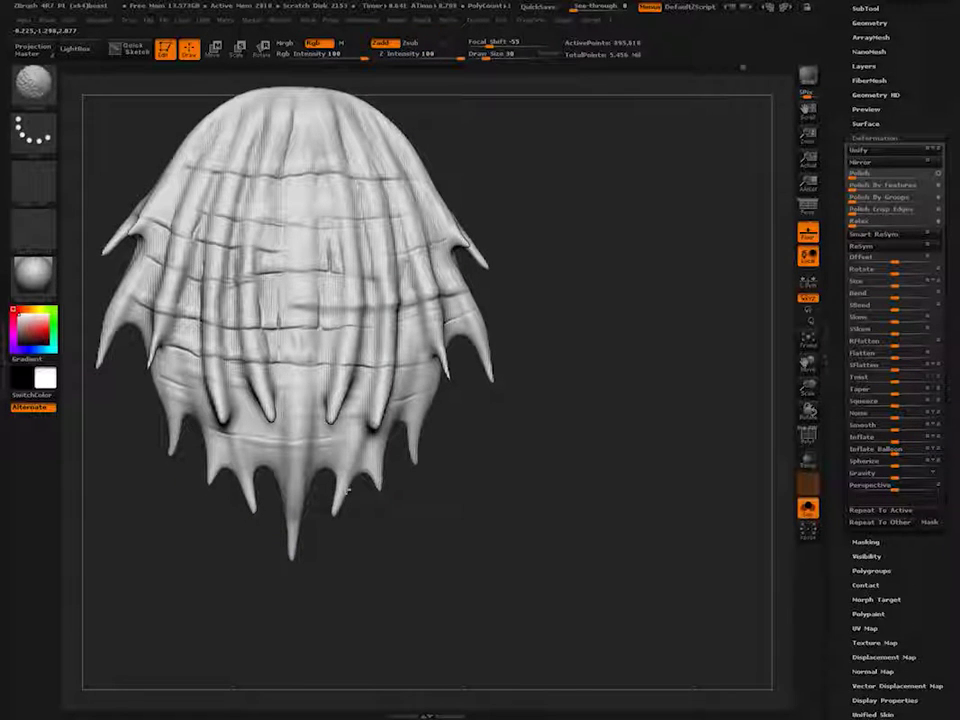
drag(189, 446, 208, 462)
drag(390, 398, 418, 450)
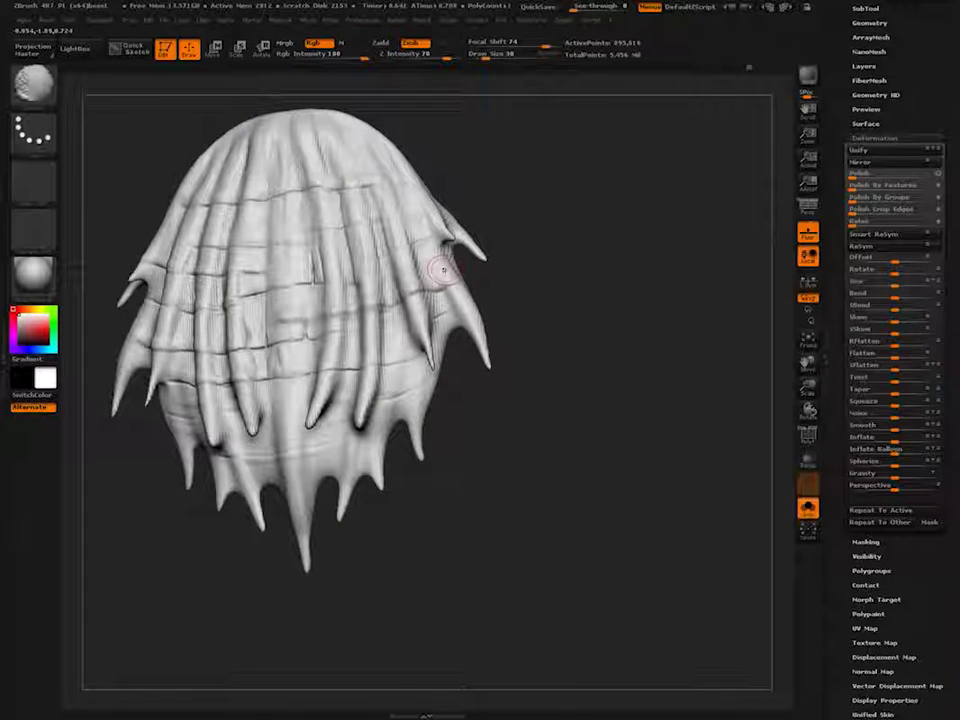
drag(444, 270, 427, 258)
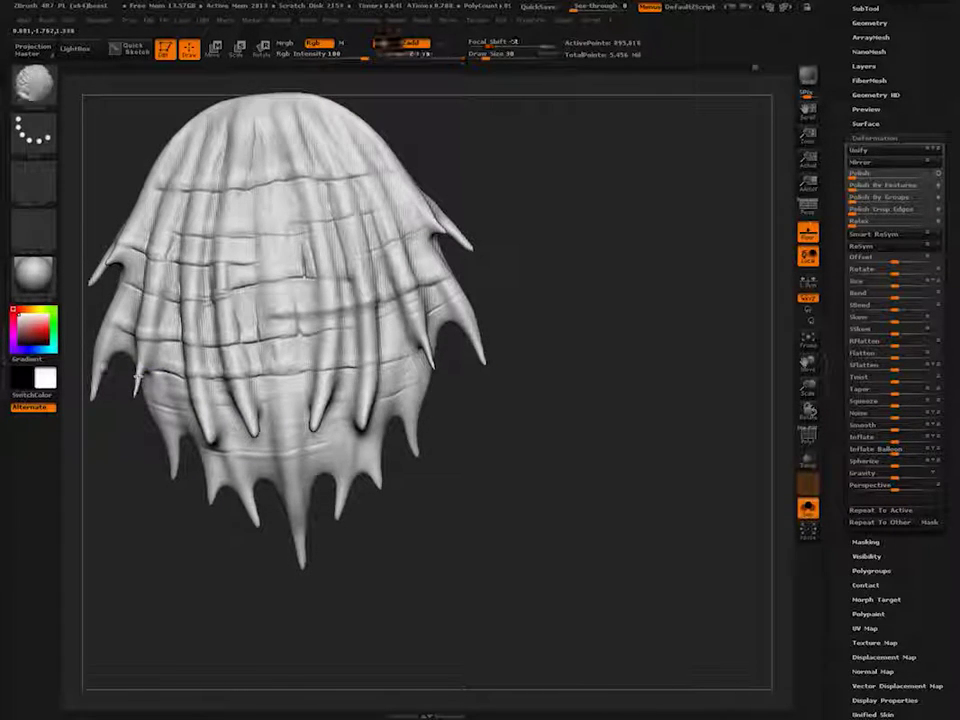
mouse_move(89, 371)
alt+mouse_down()
mouse_move(206, 474)
mouse_move(210, 490)
mouse_move(208, 472)
alt+mouse_up()
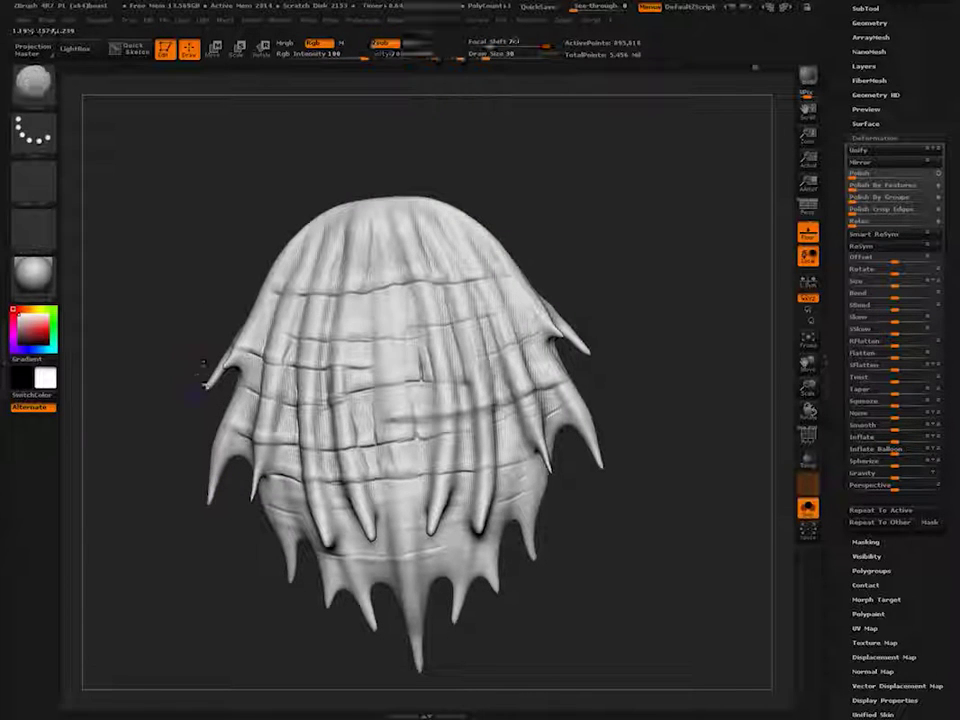
mouse_move(207, 376)
mouse_down()
mouse_move(229, 377)
mouse_move(215, 394)
mouse_up()
shift+drag(588, 404, 597, 436)
mouse_move(480, 690)
alt+mouse_down()
mouse_move(435, 639)
mouse_move(464, 688)
mouse_move(461, 596)
mouse_move(462, 680)
alt+mouse_up()
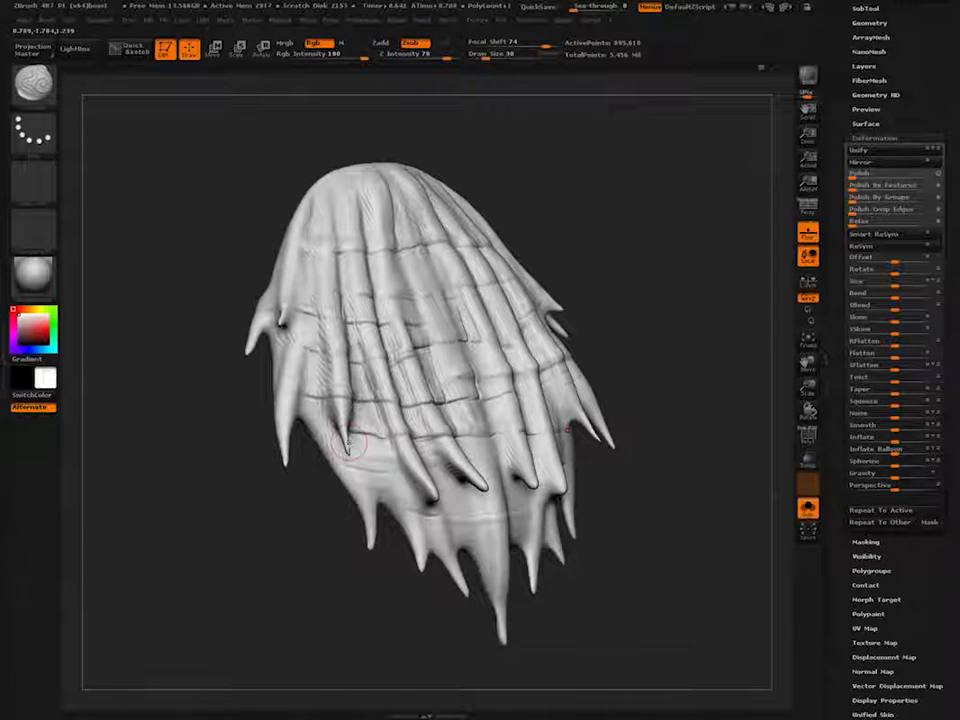